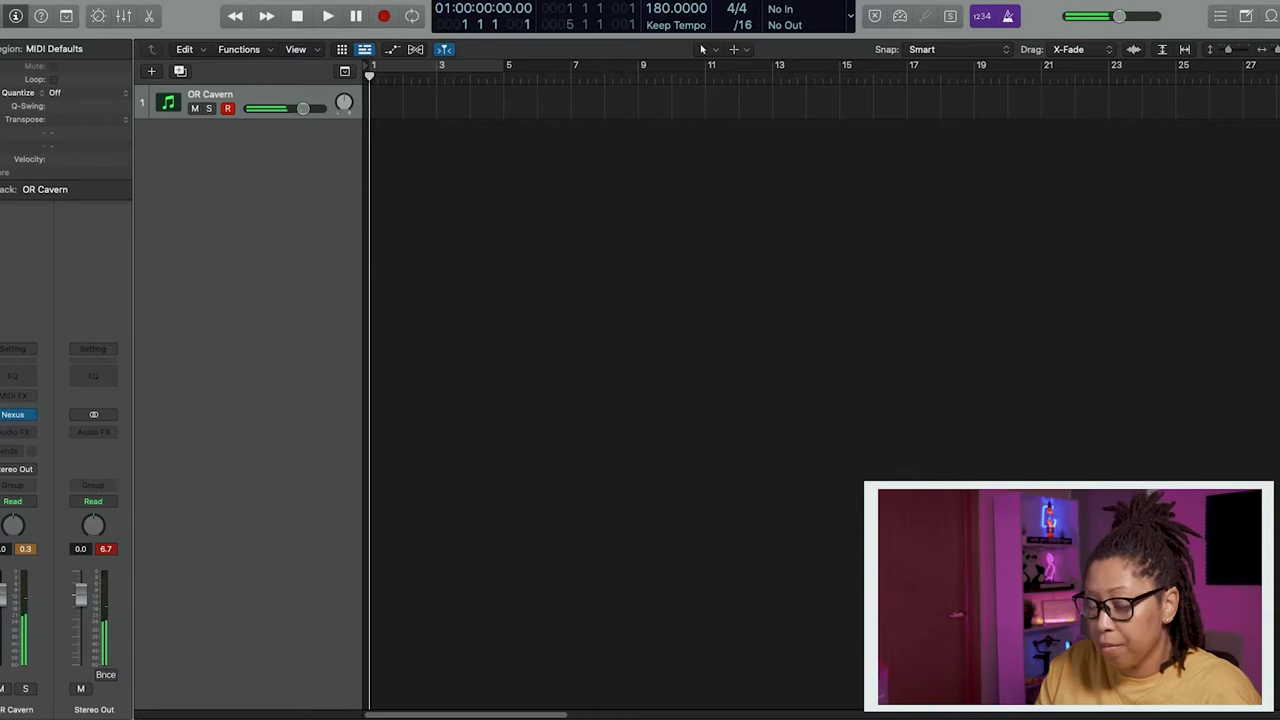
pyautogui.press('r')
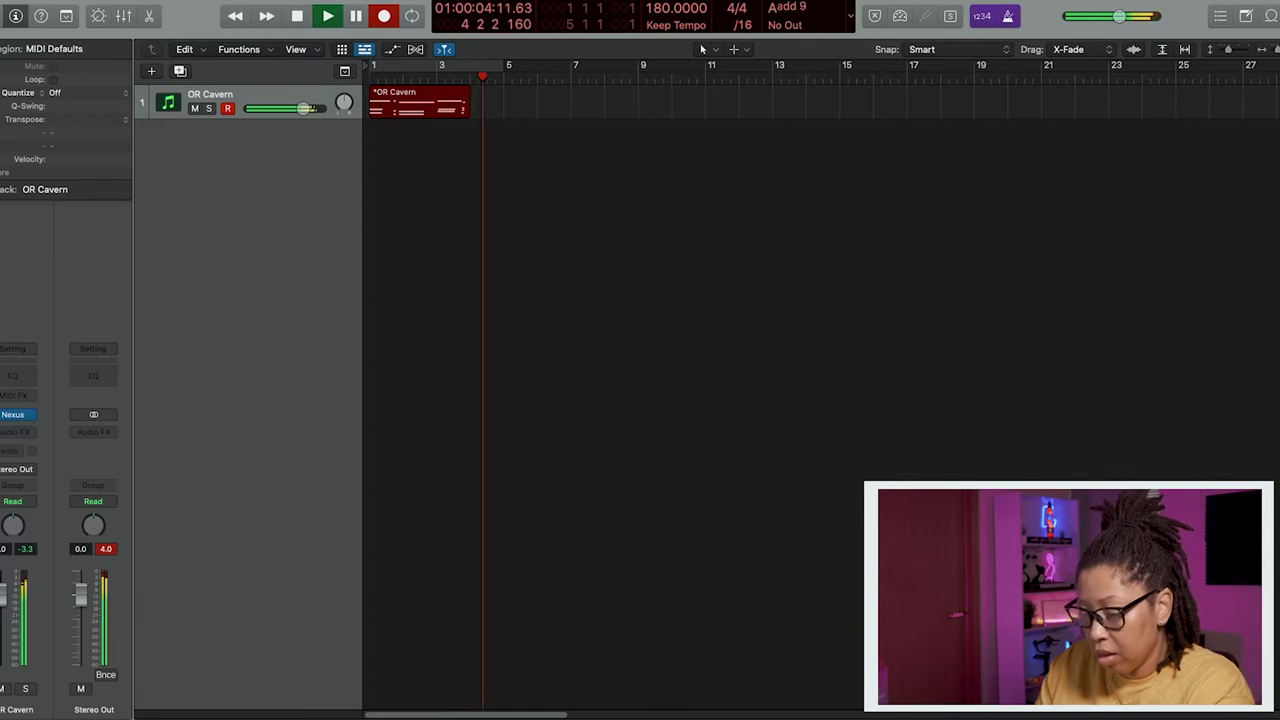
pyautogui.press('space')
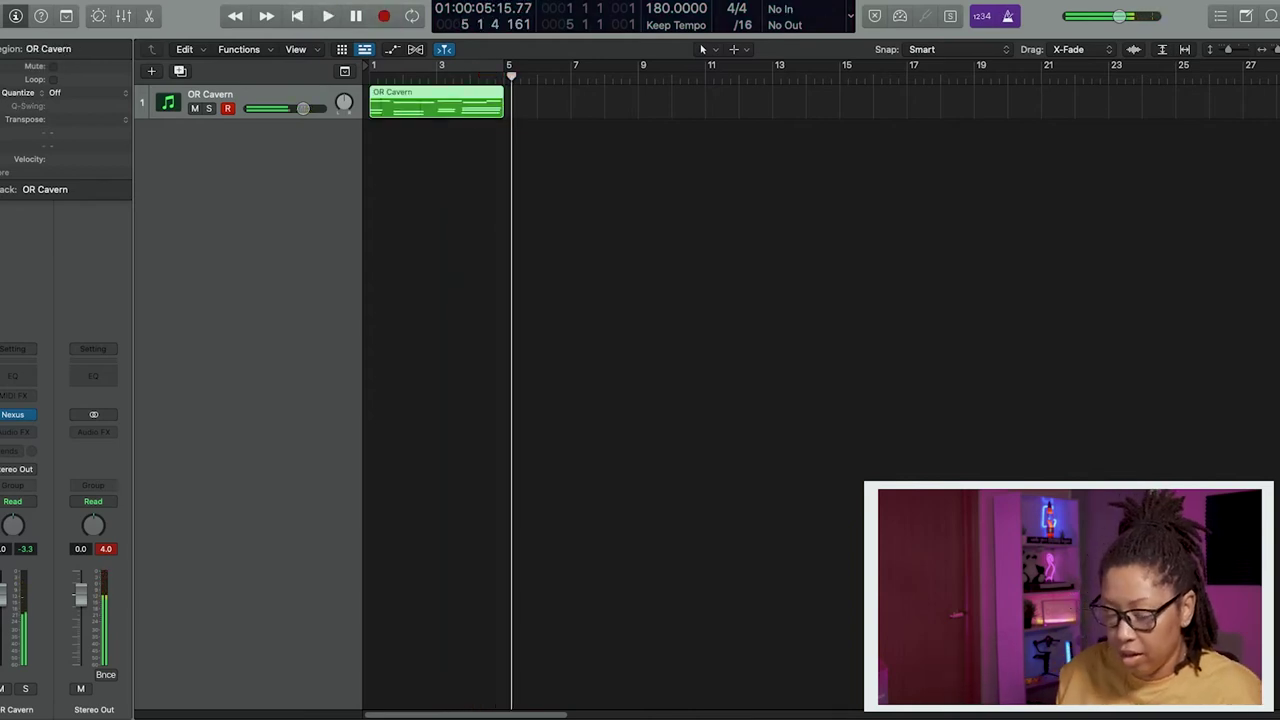
pyautogui.press('BackSpace')
pyautogui.press('Return')
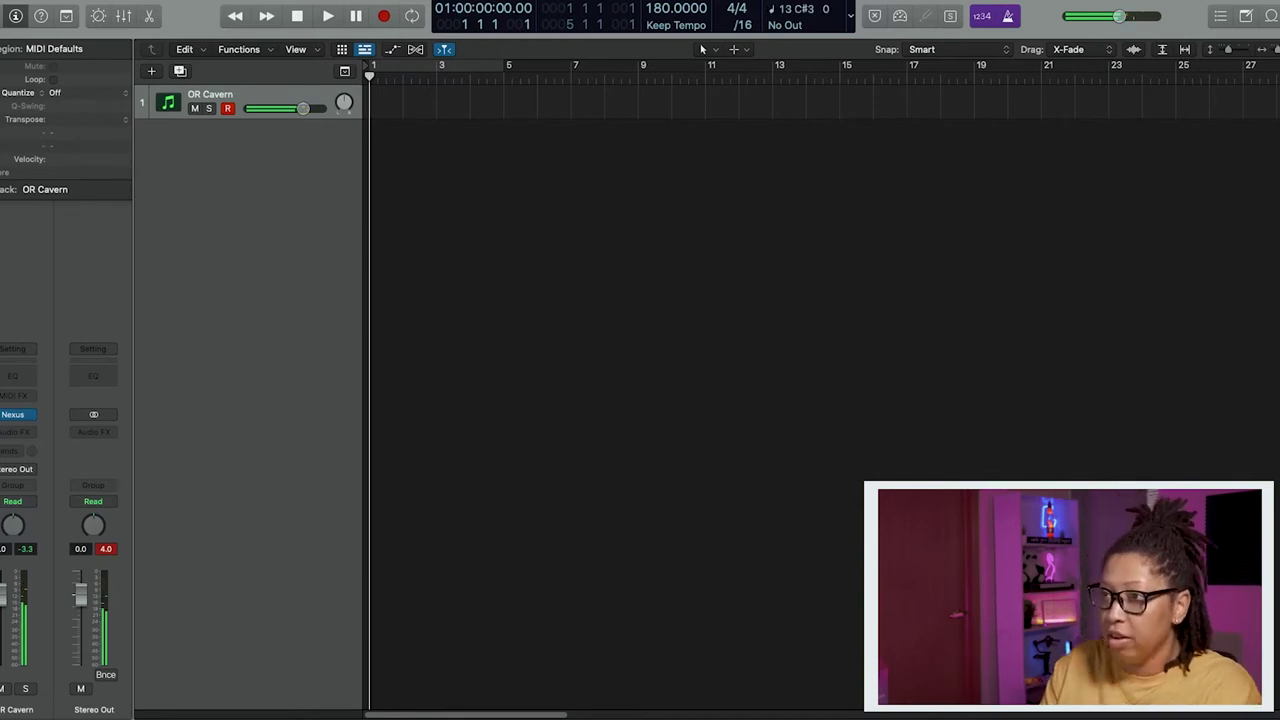
# - Record a four-bar chord progression from bar 1 on the OR Cavern track and quantize all its notes to 1/16
pyautogui.press('r')
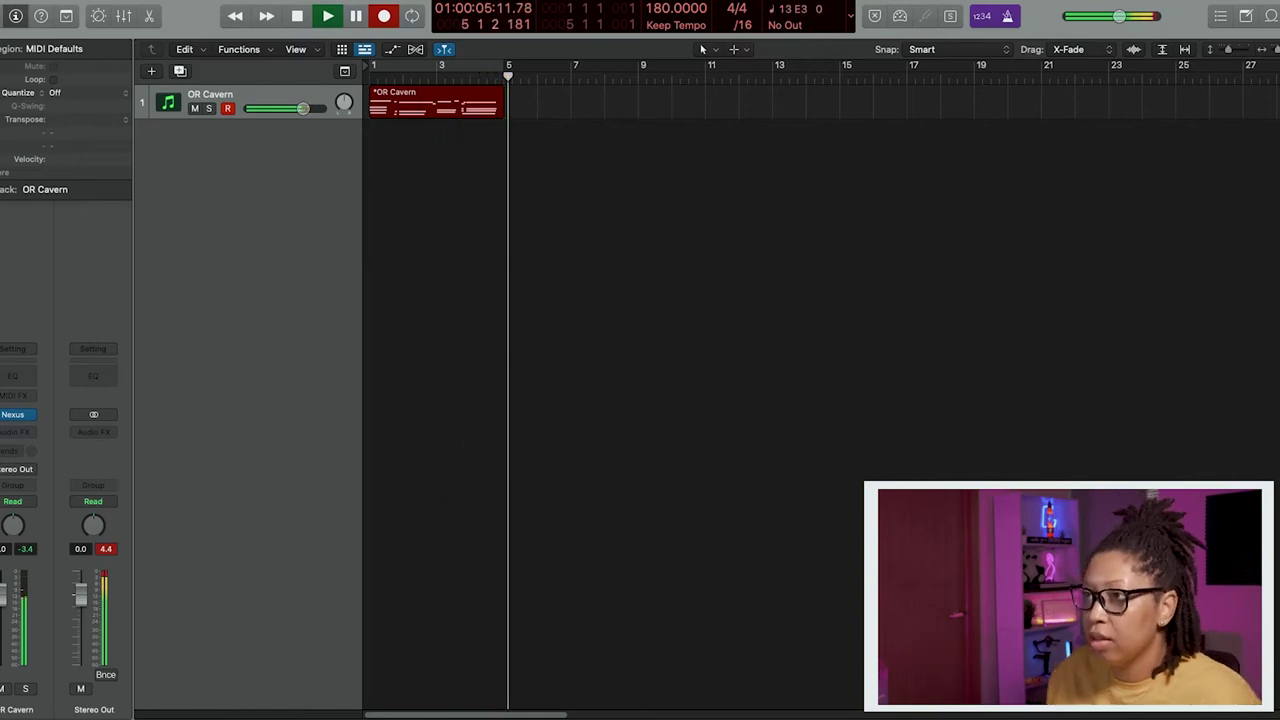
pyautogui.press('space')
pyautogui.doubleClick(433, 101)
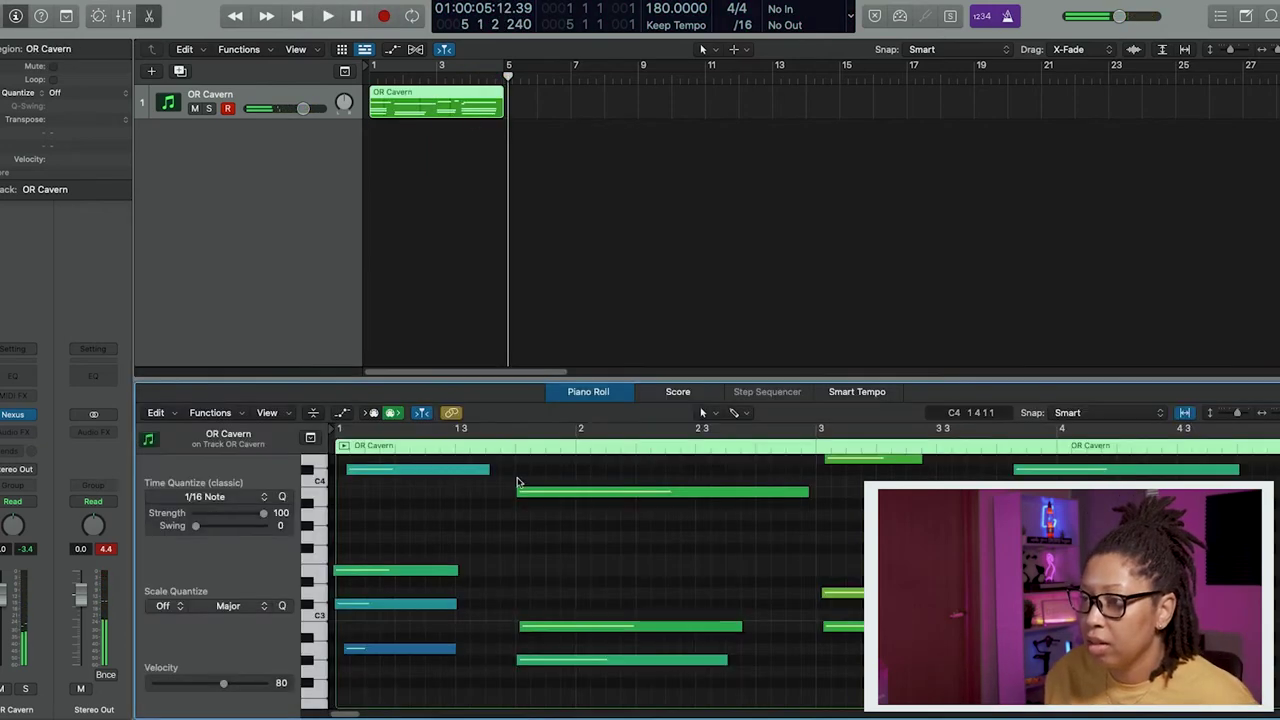
pyautogui.press('super+a')
pyautogui.press('Return')
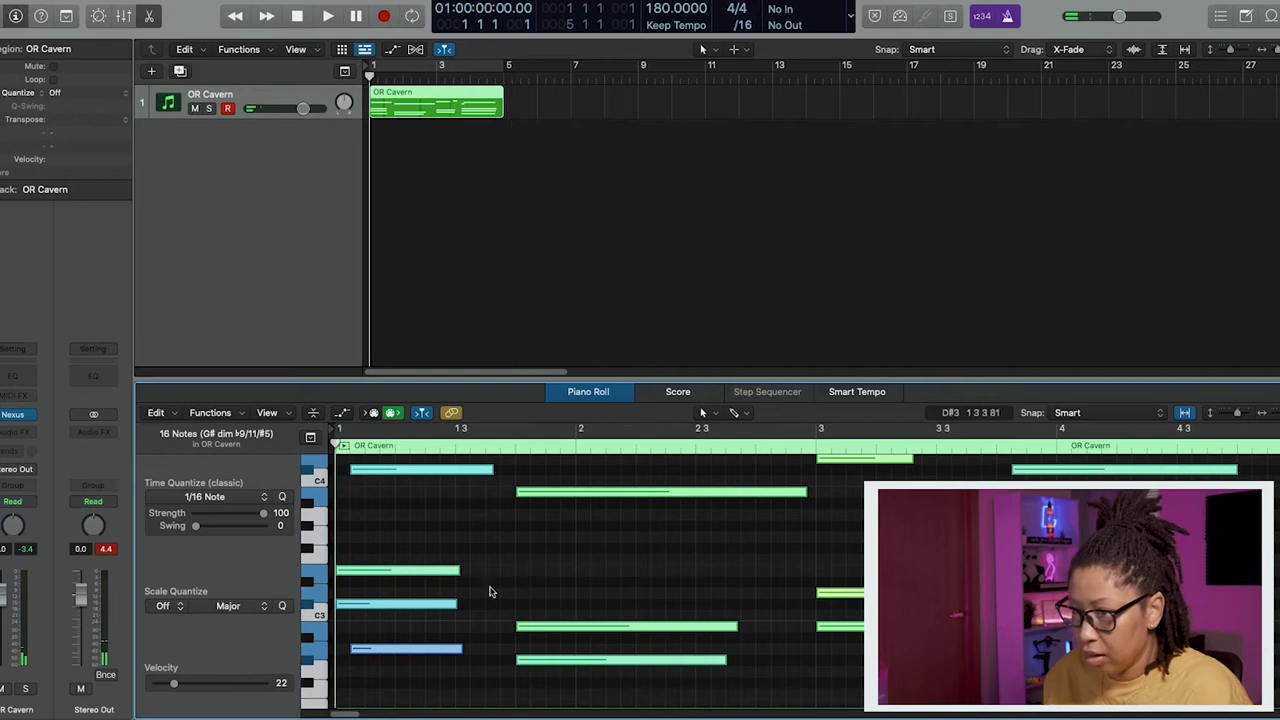
# - Play back the quantized chords and turn on cycling over bars 1 to 5
pyautogui.click(500, 576)
pyautogui.press('space')
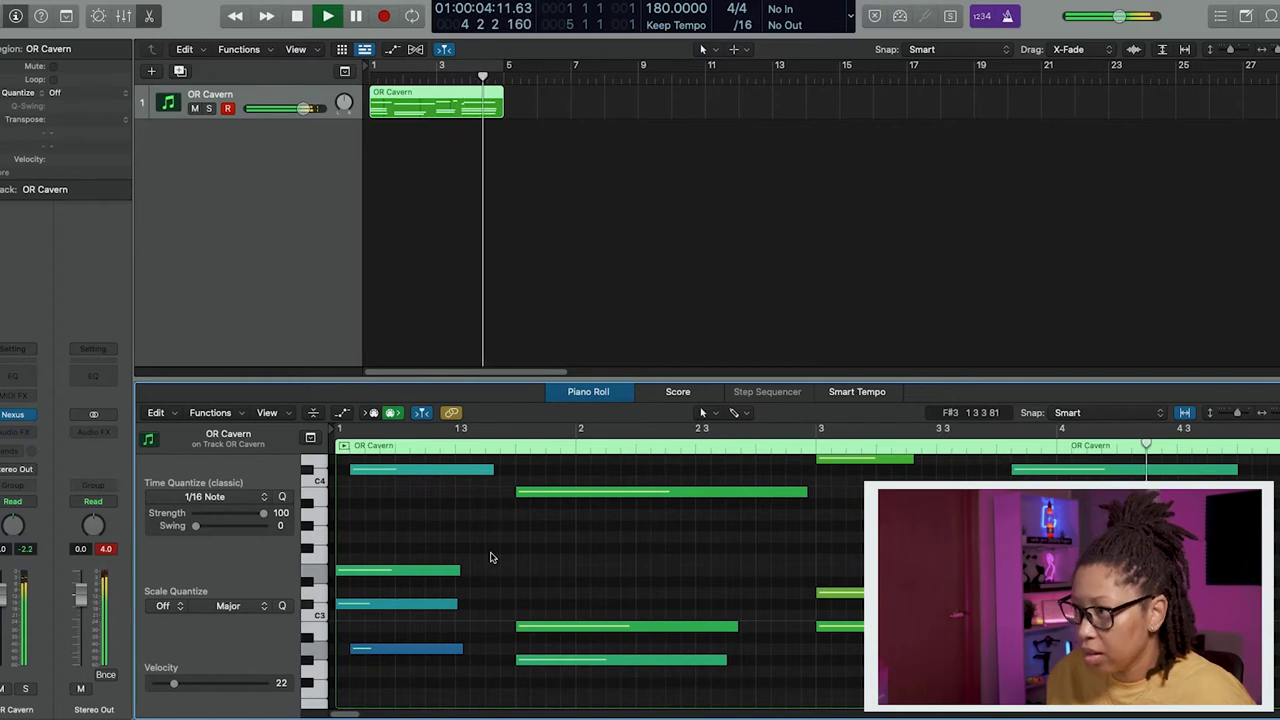
pyautogui.click(452, 69)
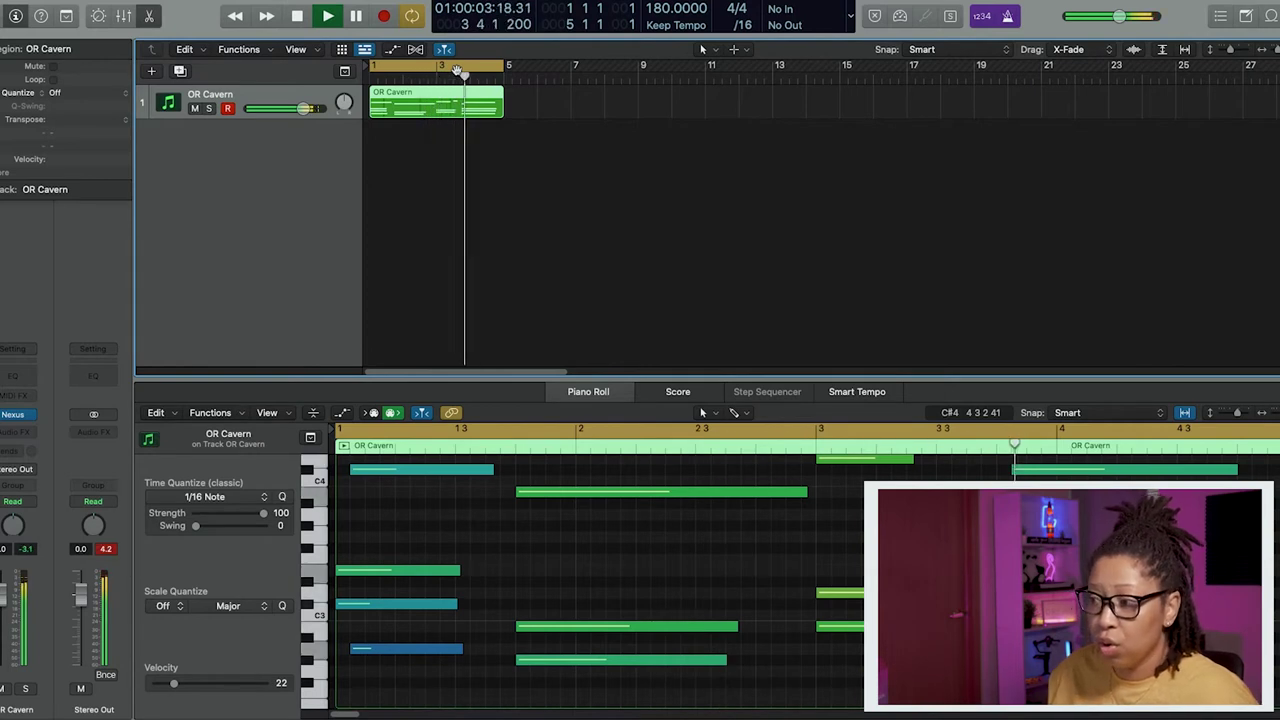
pyautogui.press('space')
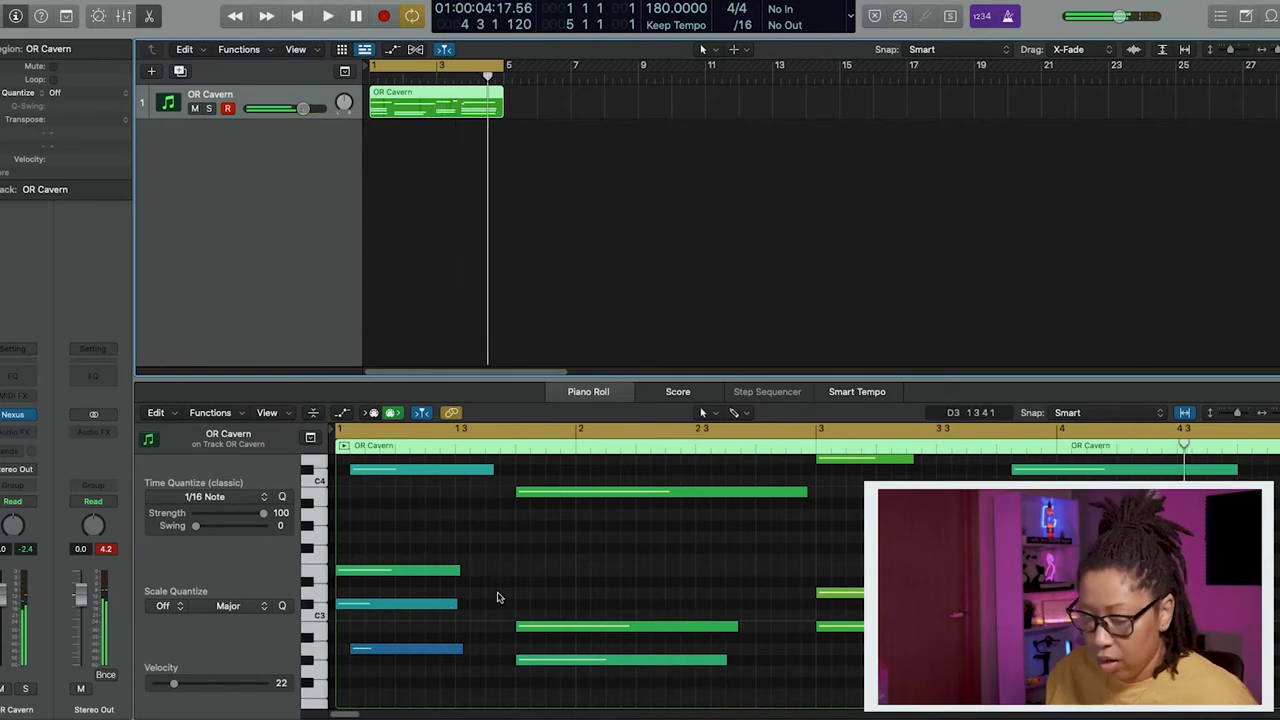
# - Apply the Random Velocity MIDI transform to all notes of the OR Cavern region with limits of 98 and 68
pyautogui.click(497, 597)
pyautogui.press('super+a')
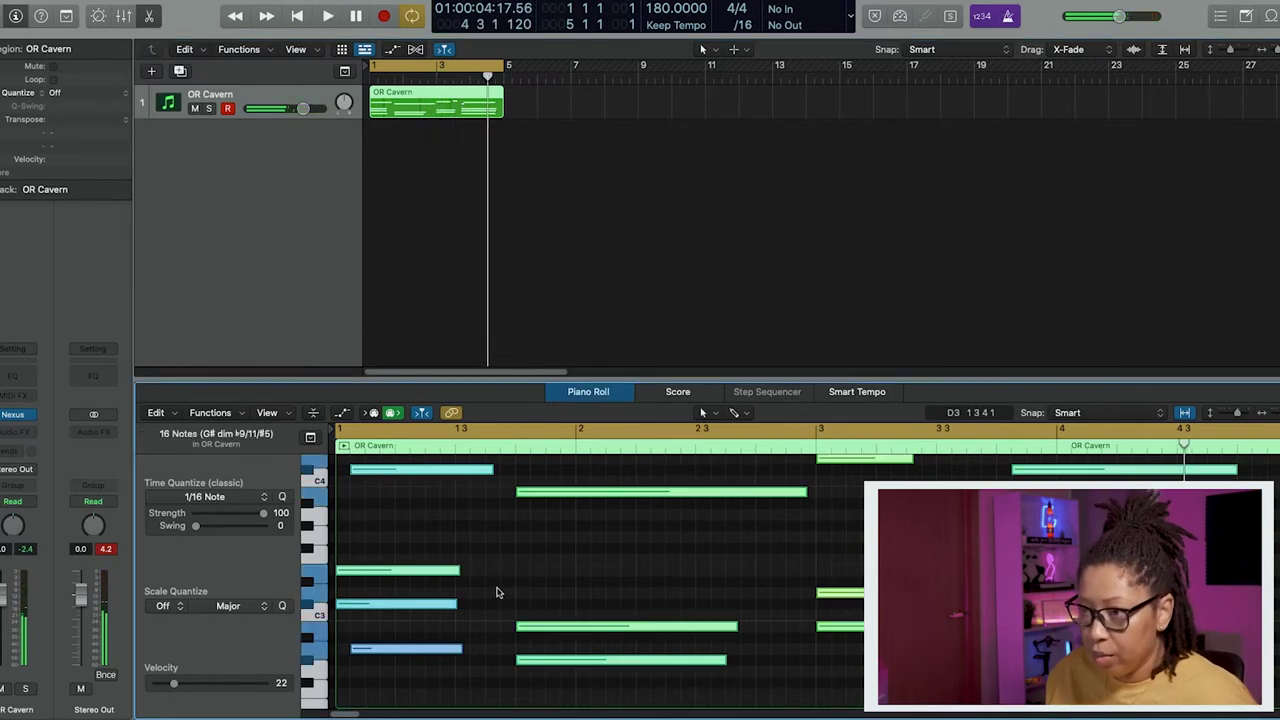
pyautogui.click(236, 418)
pyautogui.moveTo(265, 558)
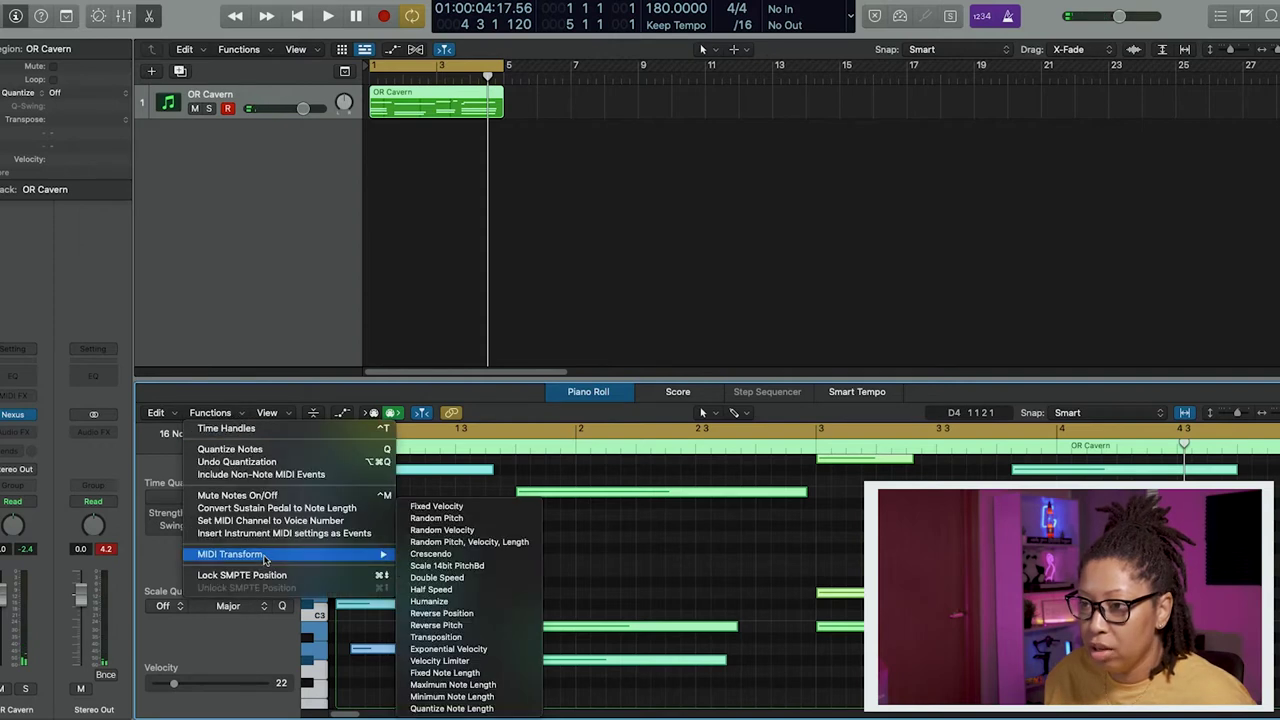
pyautogui.click(442, 529)
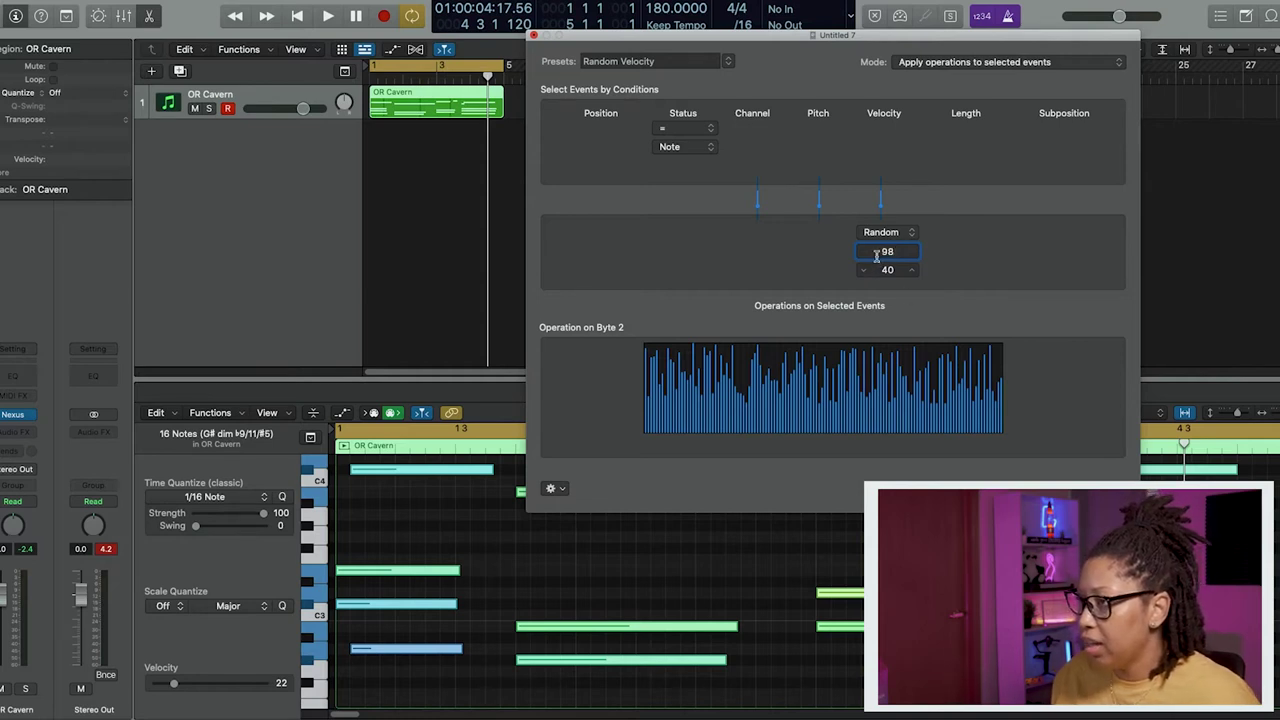
pyautogui.click(891, 271)
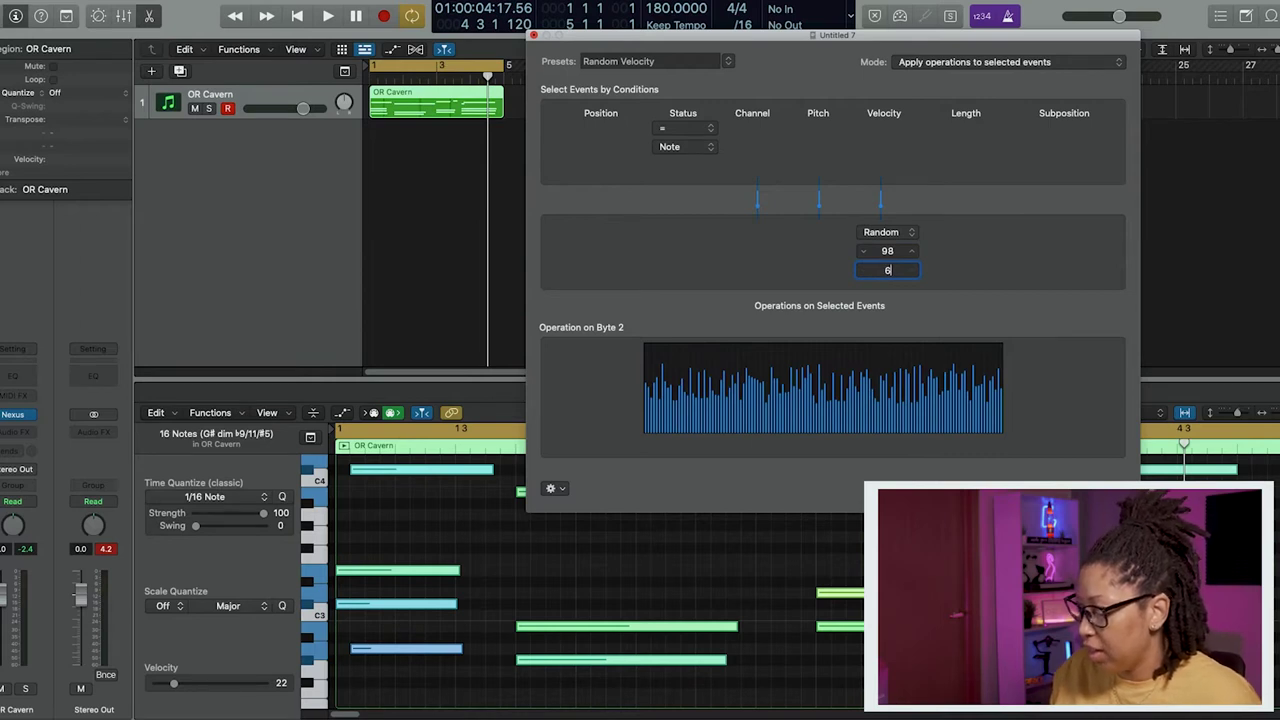
pyautogui.press('Return')
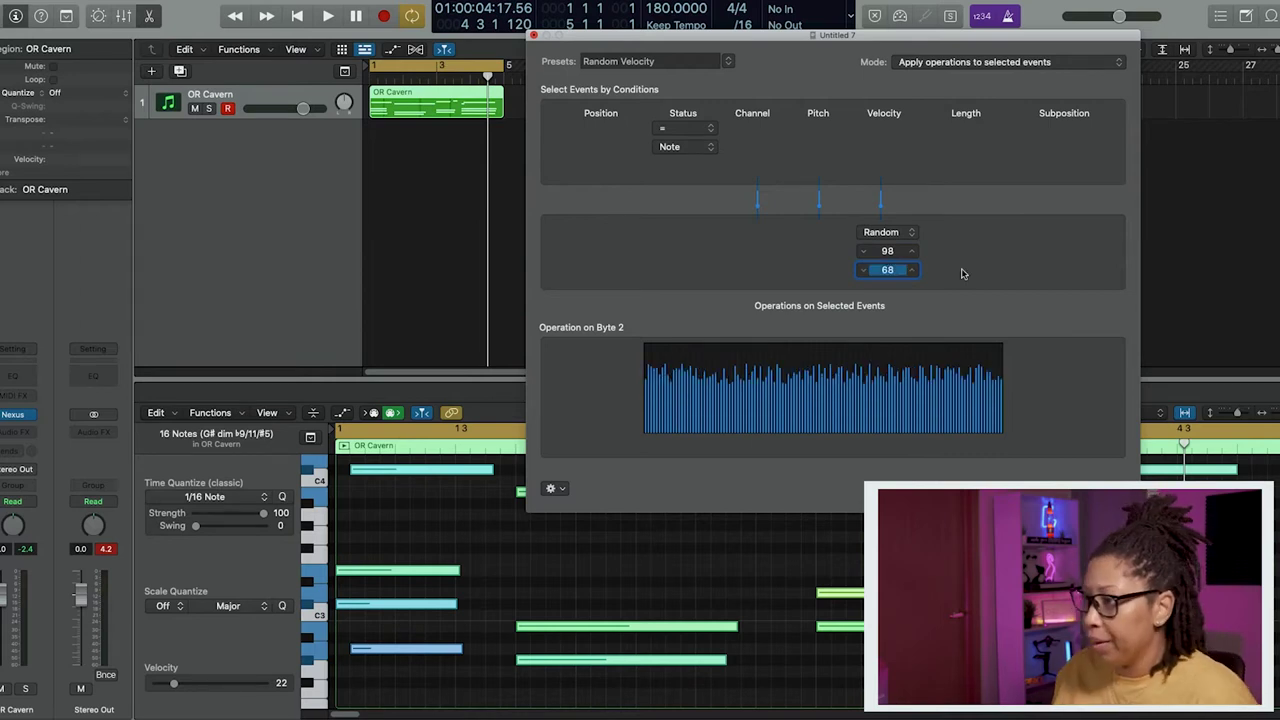
pyautogui.click(1073, 489)
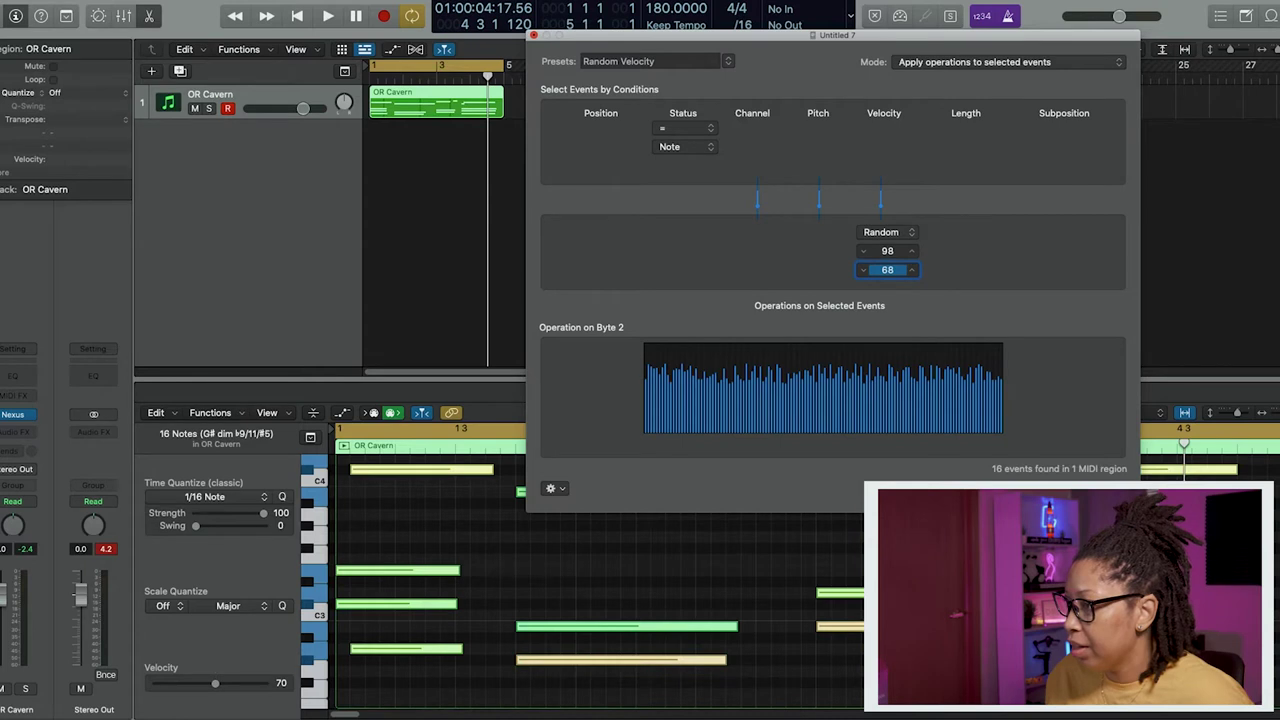
pyautogui.click(533, 36)
# - Play the chords and offset note timing: second chord's B2 and first chord's C#3 slightly later, first chord's A2 to bar 1's start
pyautogui.press('space')
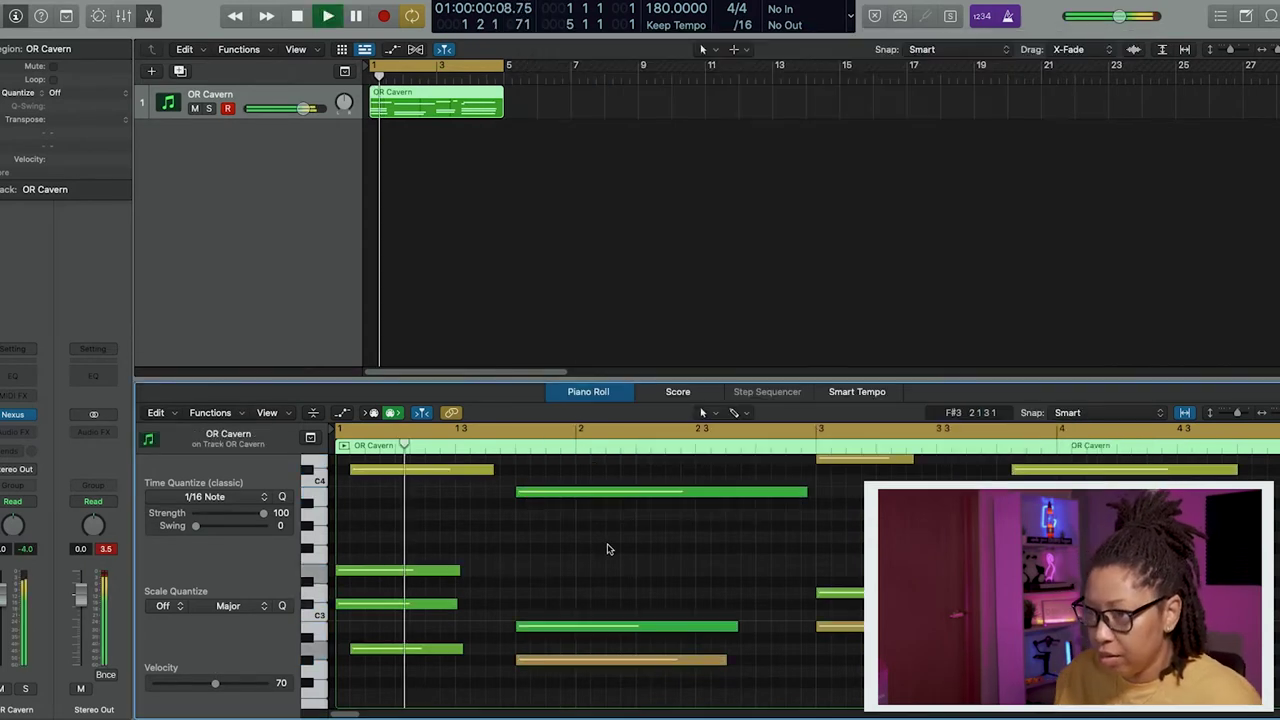
pyautogui.press('space')
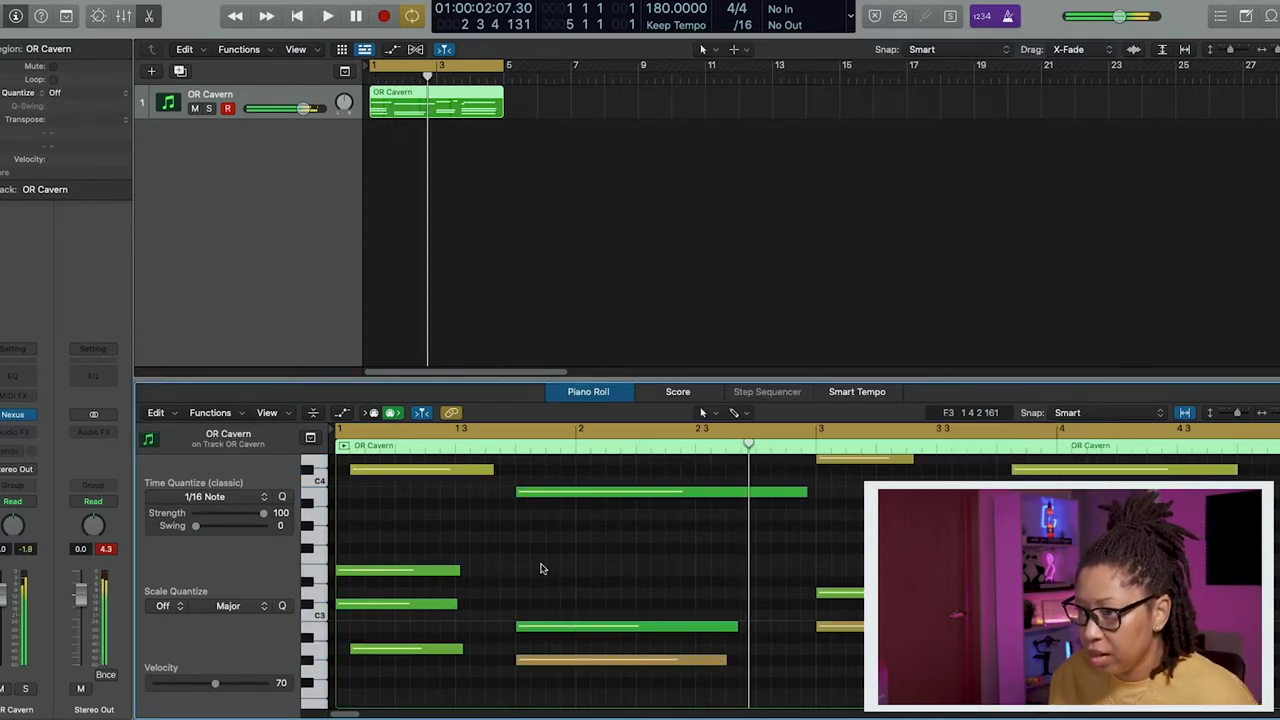
pyautogui.moveTo(537, 627); pyautogui.dragTo(543, 630)
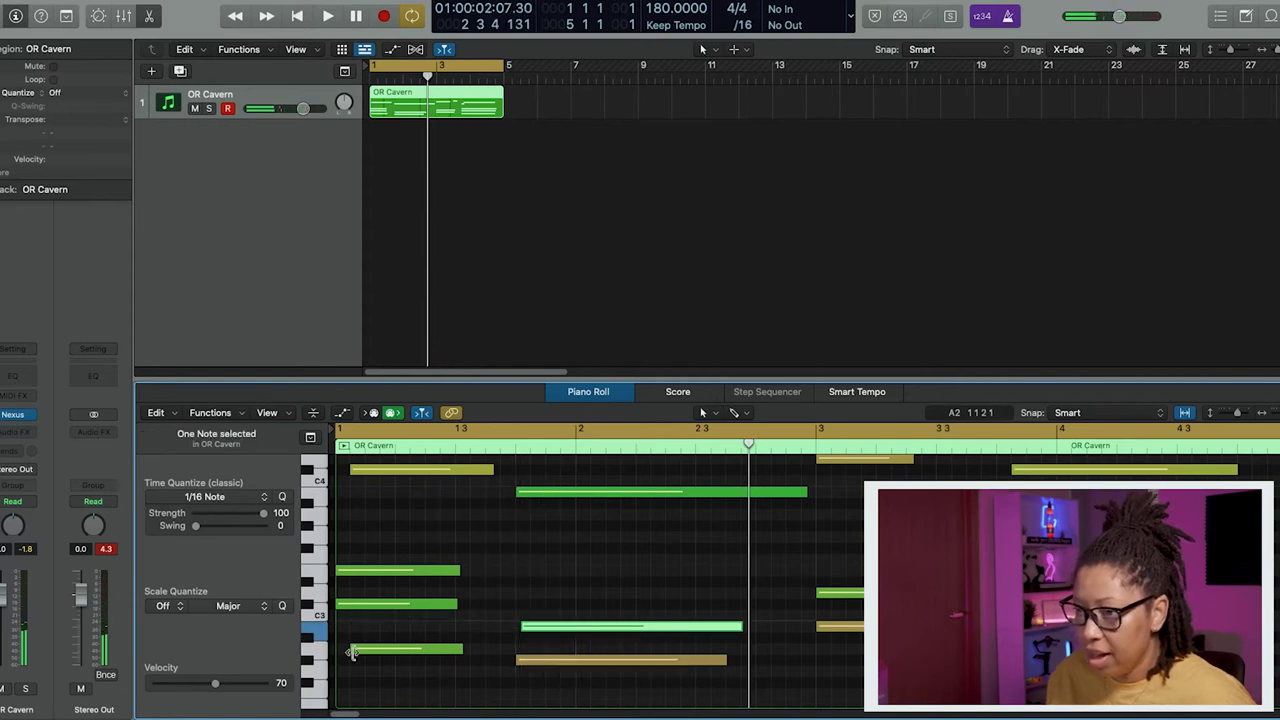
pyautogui.moveTo(363, 653); pyautogui.dragTo(349, 653)
pyautogui.moveTo(349, 607); pyautogui.dragTo(353, 607)
# - Set the velocity of the first chord's C#4 note to 60 and play back the chords
pyautogui.click(385, 472)
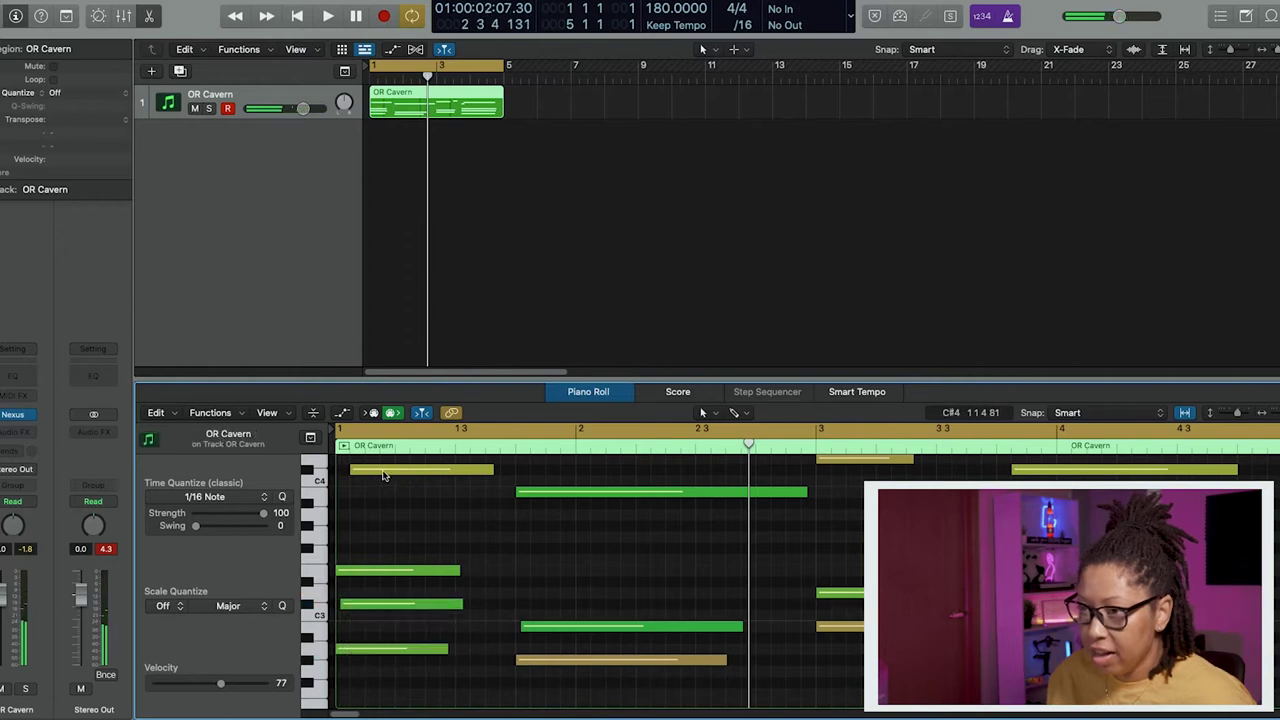
pyautogui.click(385, 472)
pyautogui.moveTo(210, 687); pyautogui.dragTo(206, 687)
pyautogui.press('space')
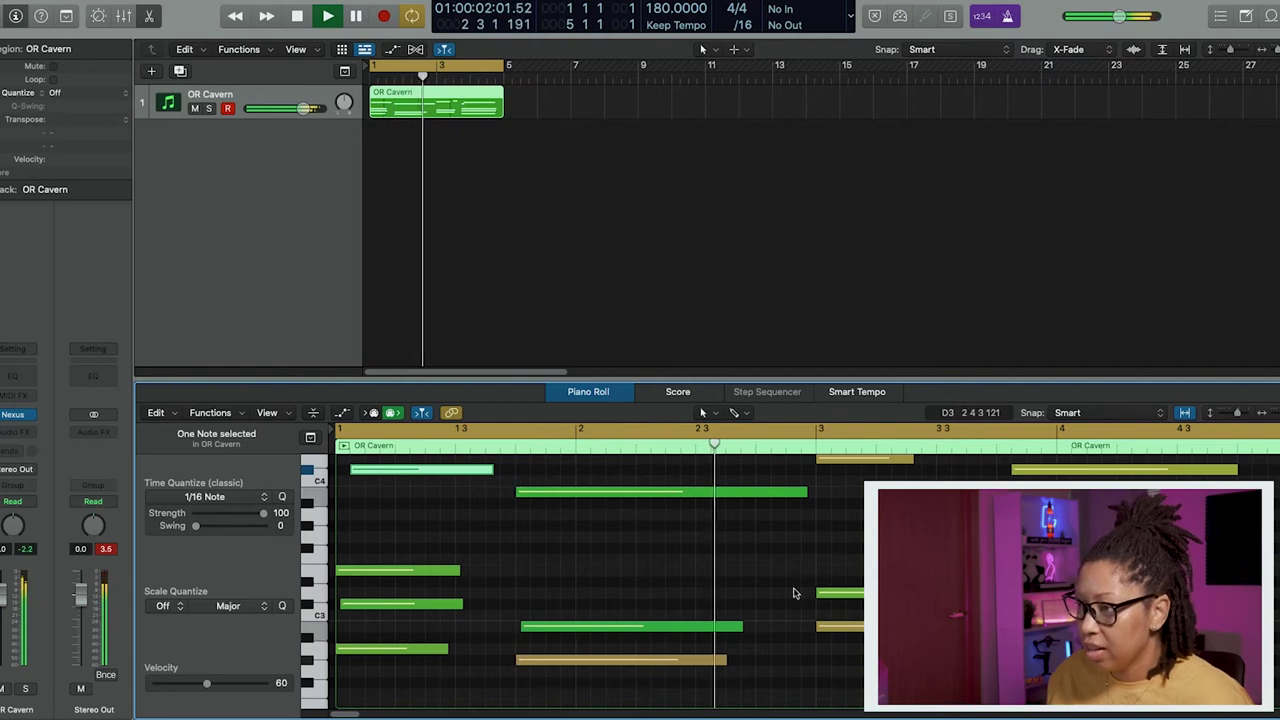
pyautogui.press('space')
pyautogui.click(855, 463)
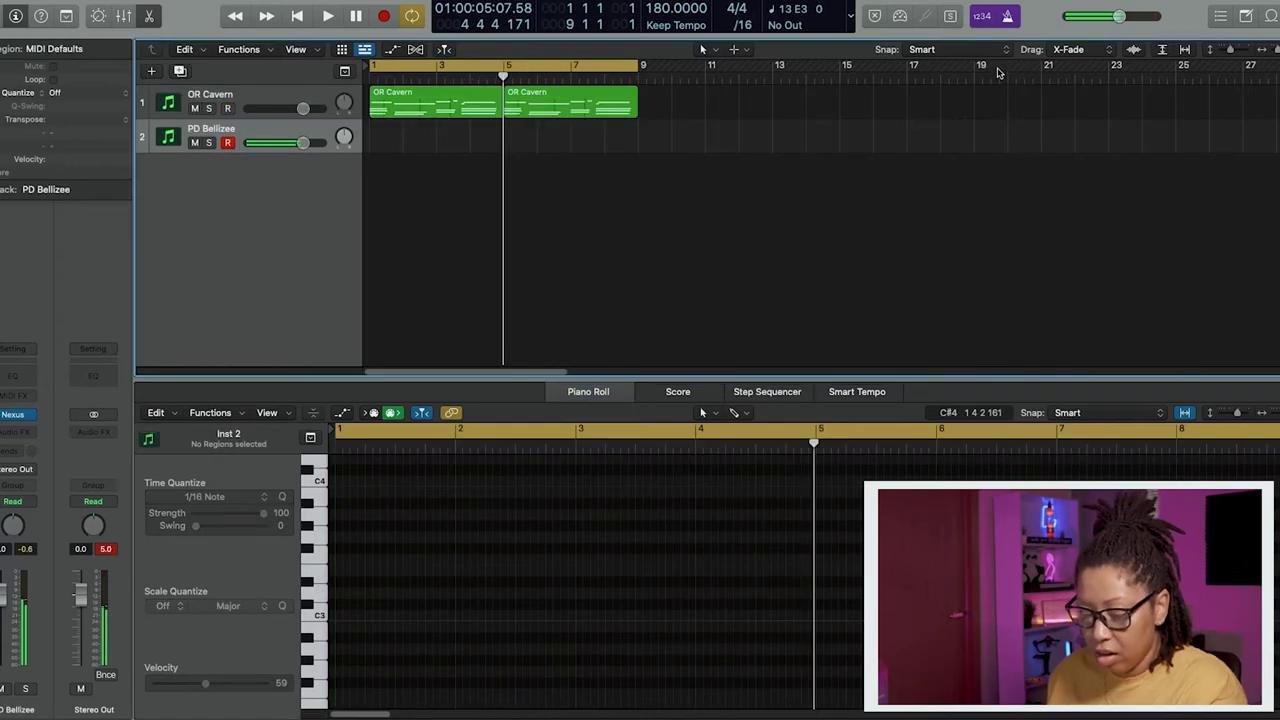
# - Try a quantized four-bar part with the PD Bellizee sound on the second track over the chords
pyautogui.press('r')
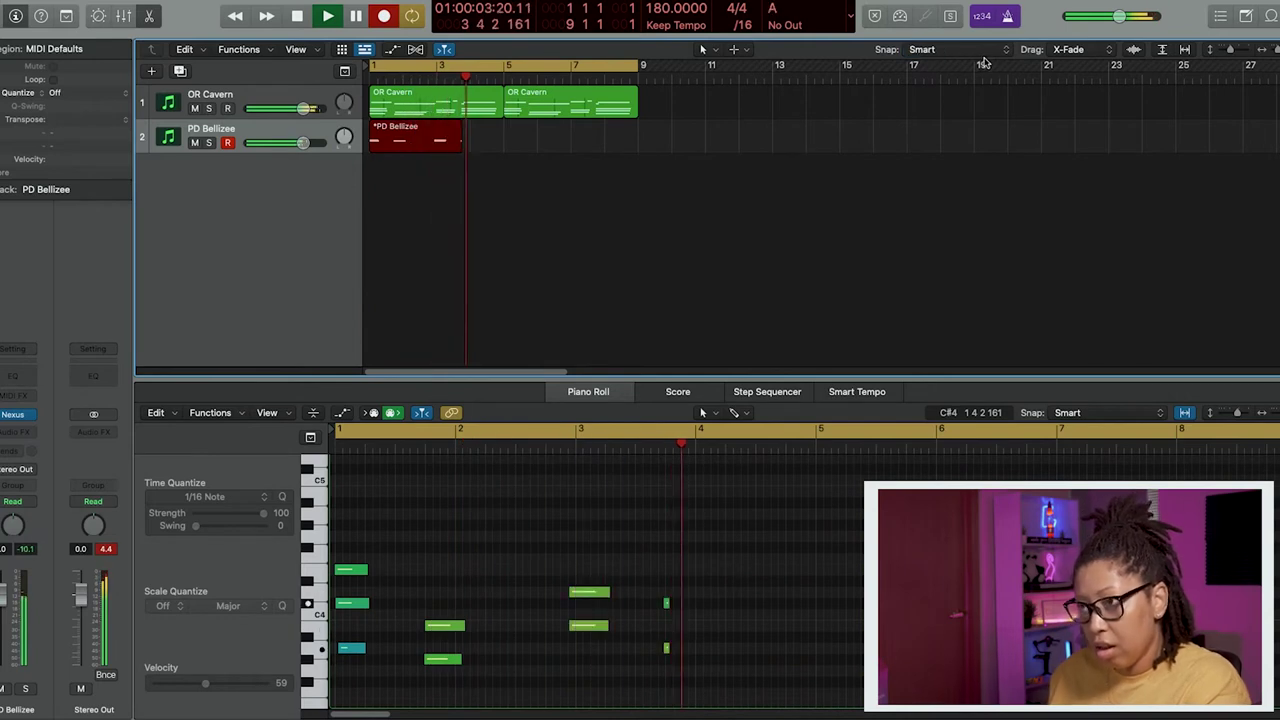
pyautogui.press('space')
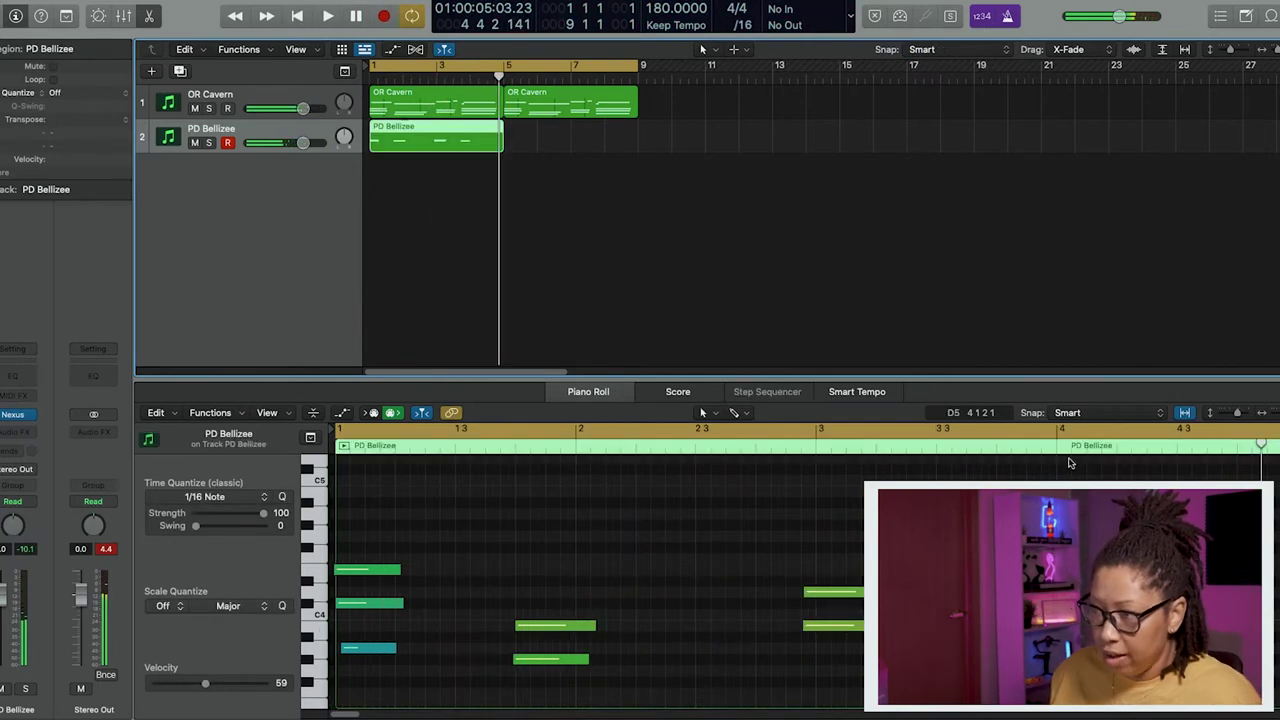
pyautogui.click(743, 591)
pyautogui.press('super+a')
pyautogui.press('space')
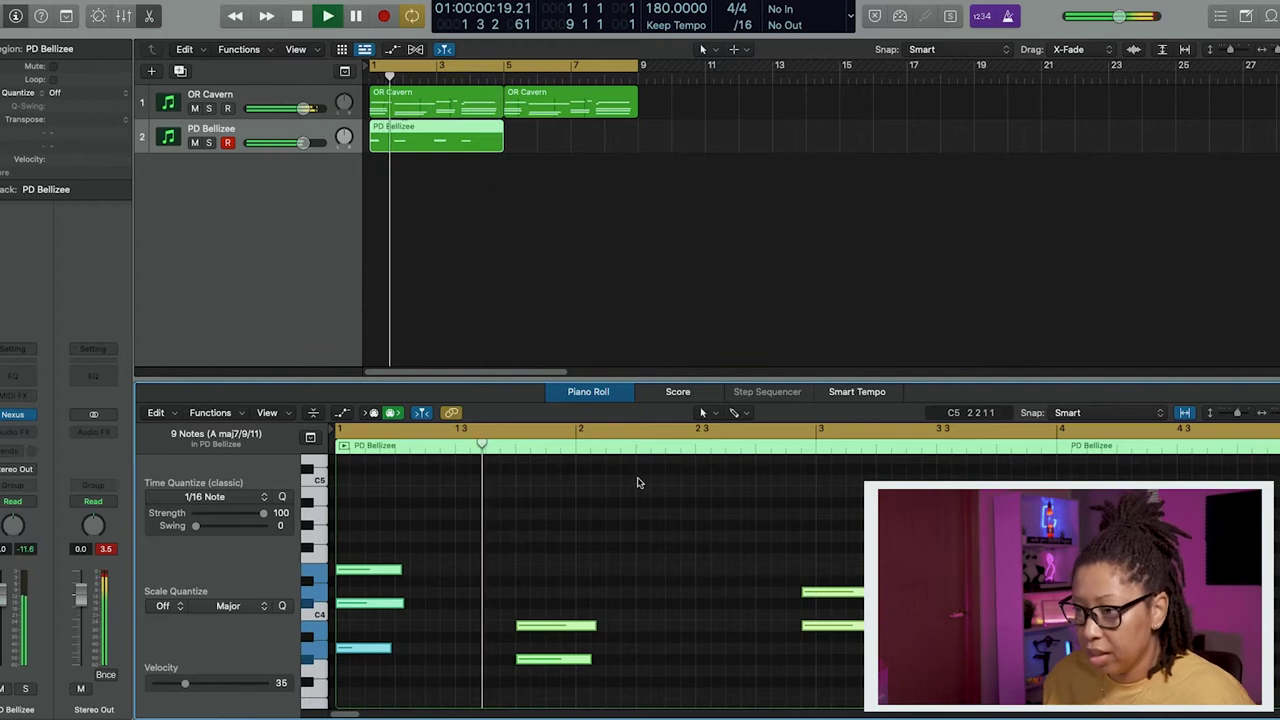
pyautogui.scroll(-5, 709, 606)
pyautogui.scroll(2, 703, 612)
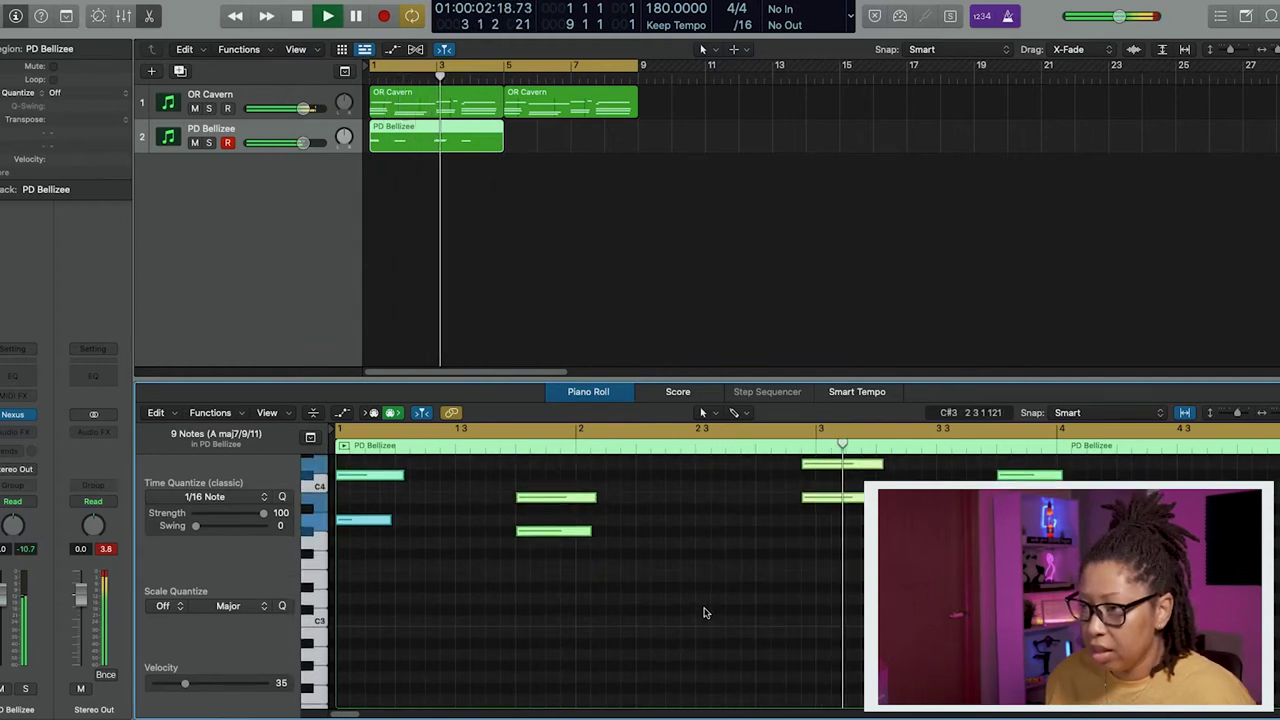
pyautogui.scroll(2, 703, 612)
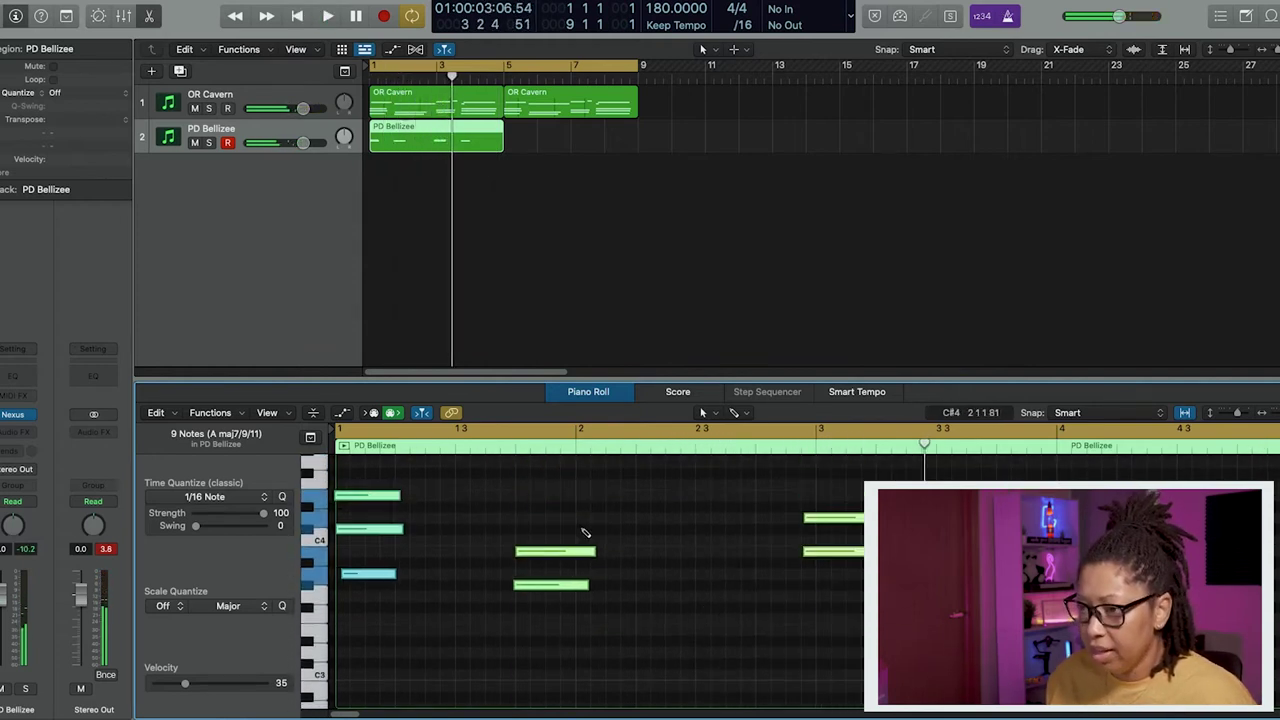
pyautogui.press('super+z')
pyautogui.press('Return')
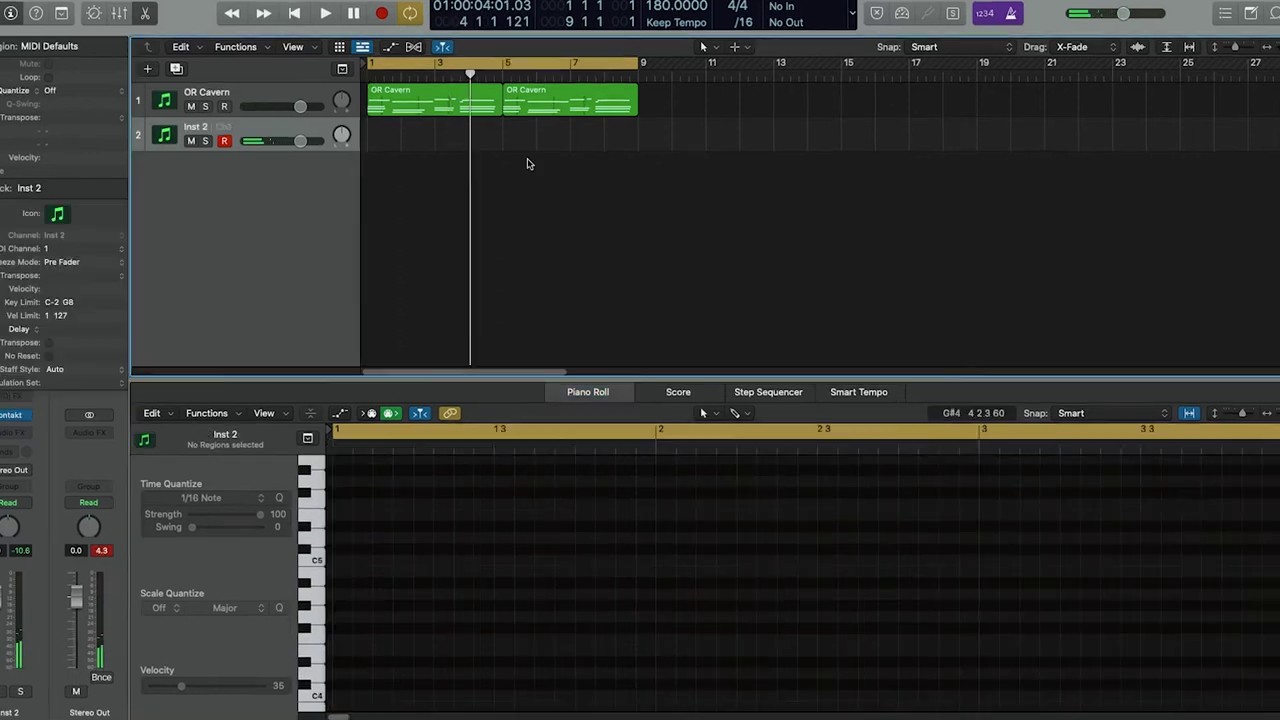
# - Record a four-bar part on the Inst 2 track over the chords and repeat its region once from bar 5
pyautogui.press('r')
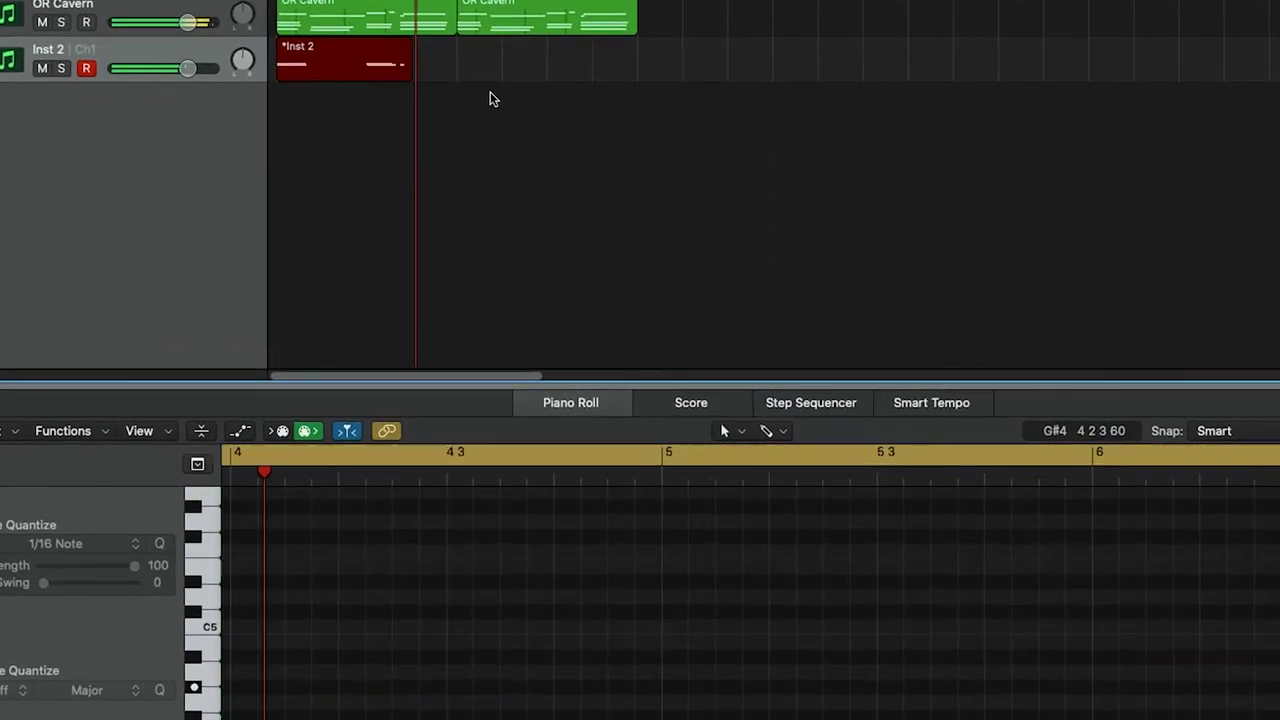
pyautogui.press('space')
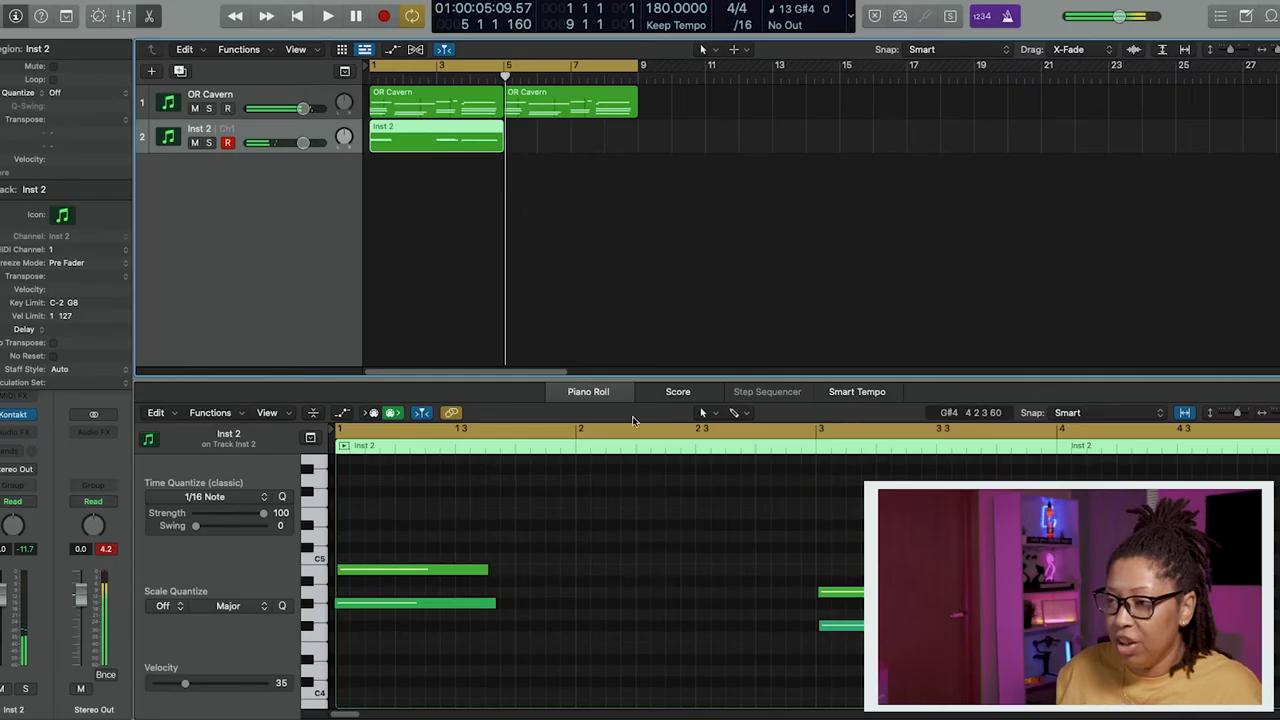
pyautogui.click(615, 612)
pyautogui.press('super+a')
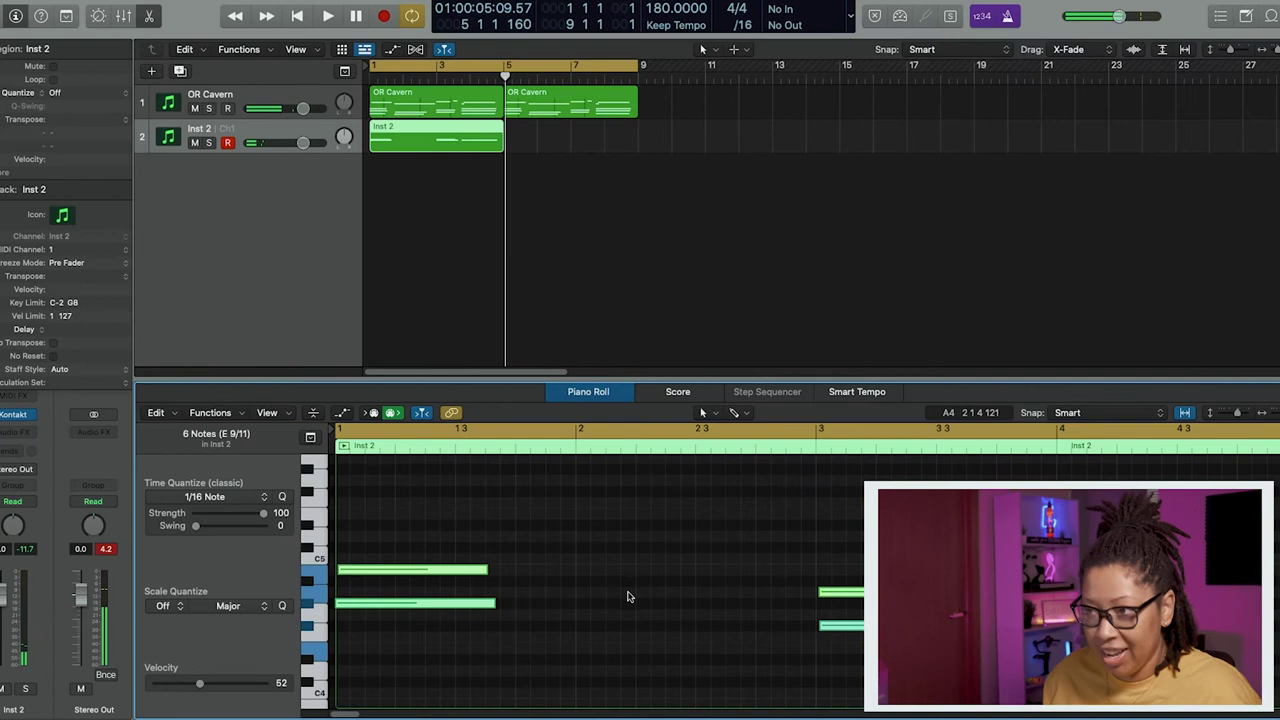
pyautogui.click(432, 149)
pyautogui.press('super+r')
pyautogui.click(684, 211)
# - Add a third software instrument track below Inst 2 and briefly play back the arrangement
pyautogui.doubleClick(270, 171)
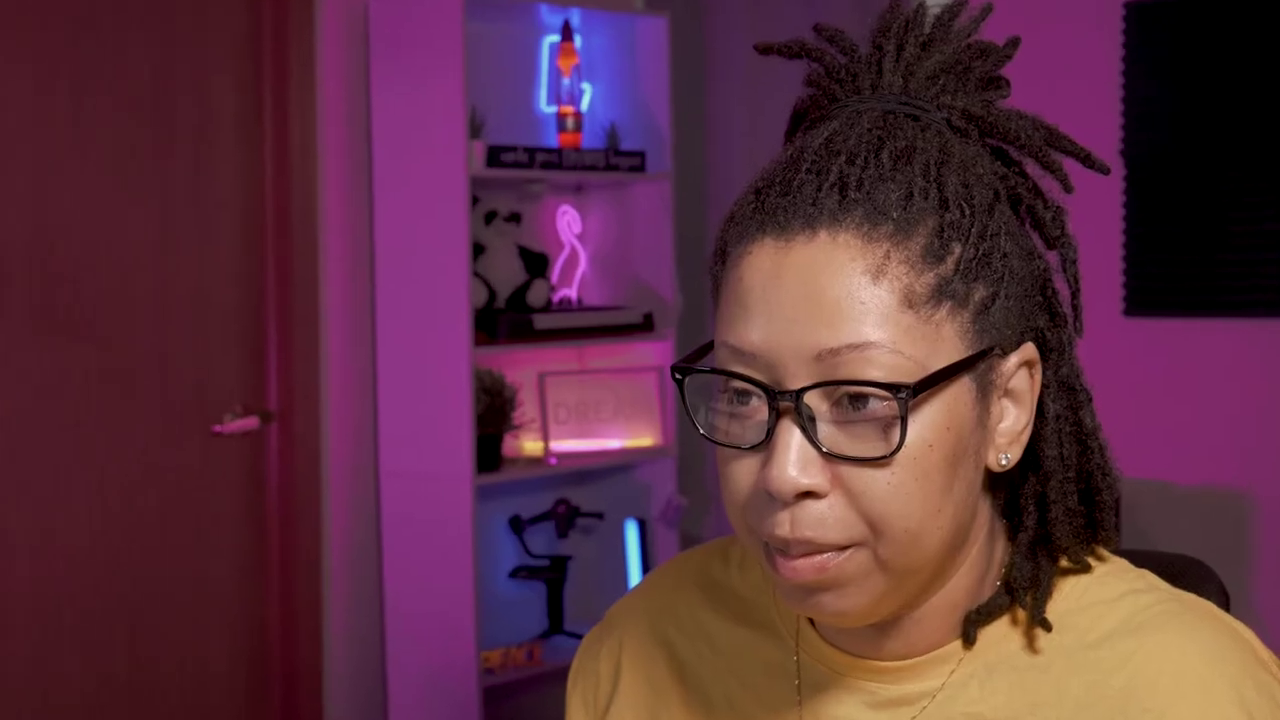
pyautogui.press('space')
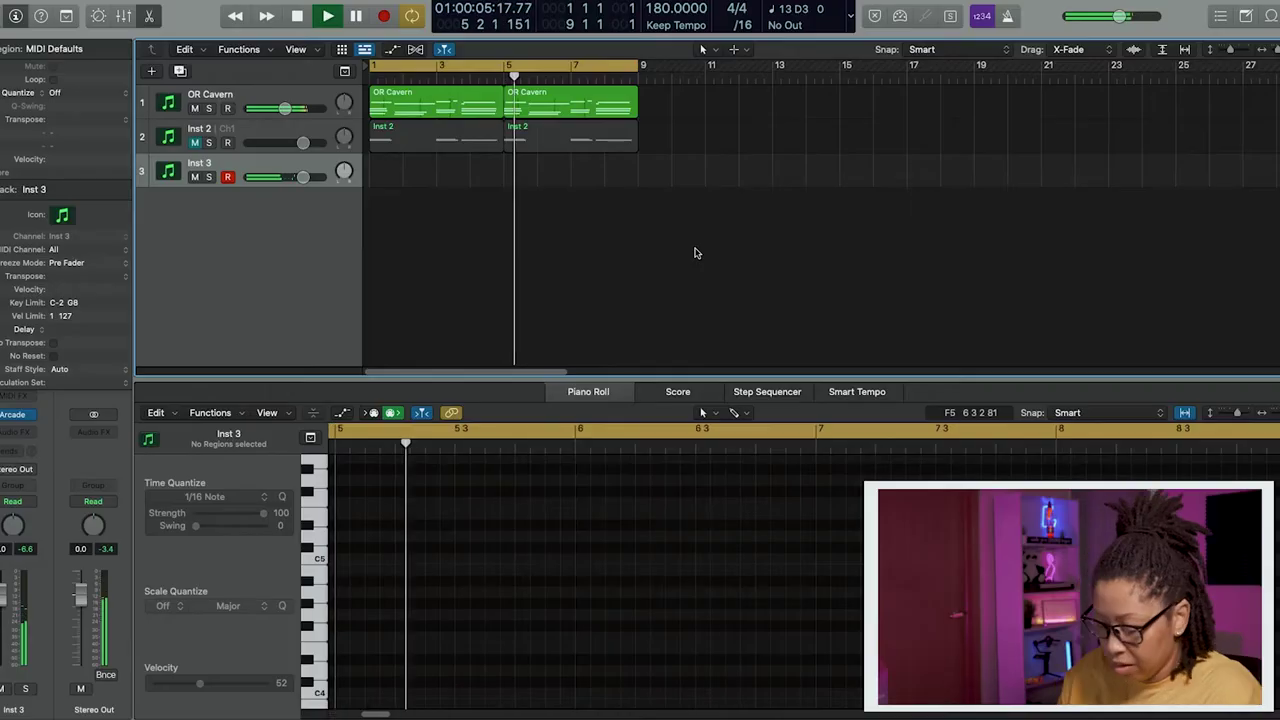
pyautogui.press('space')
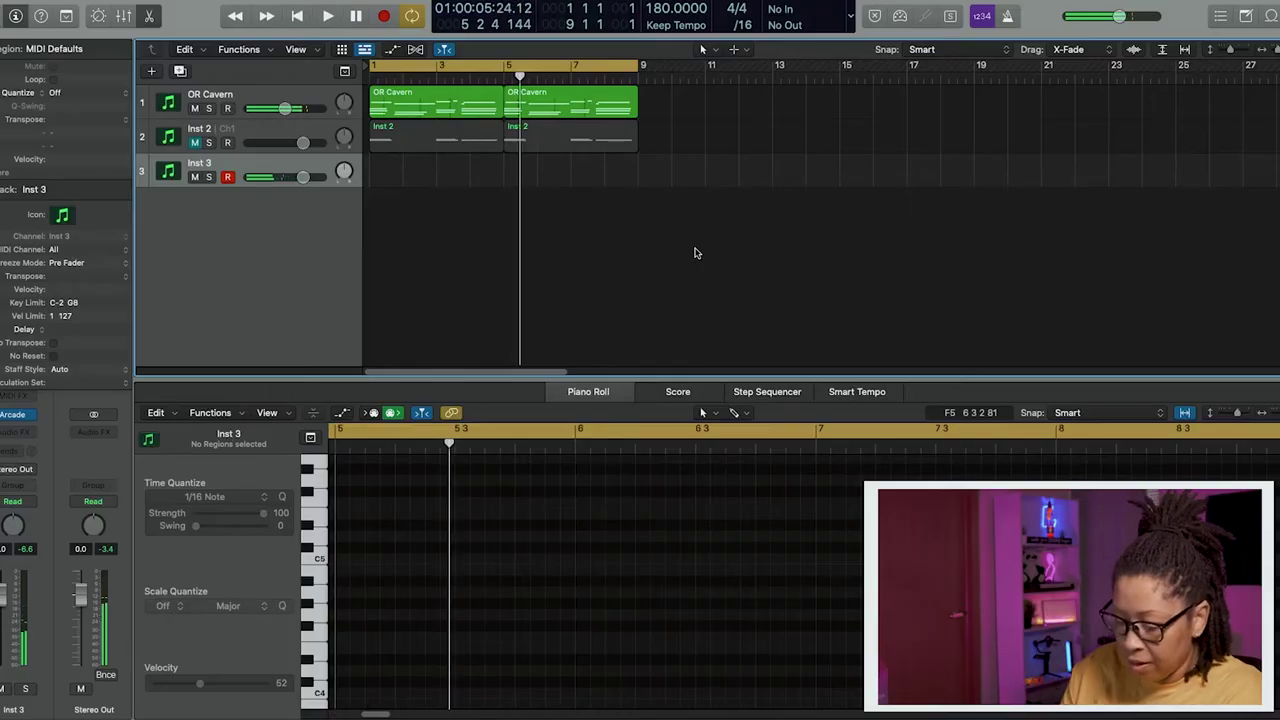
pyautogui.press('r')
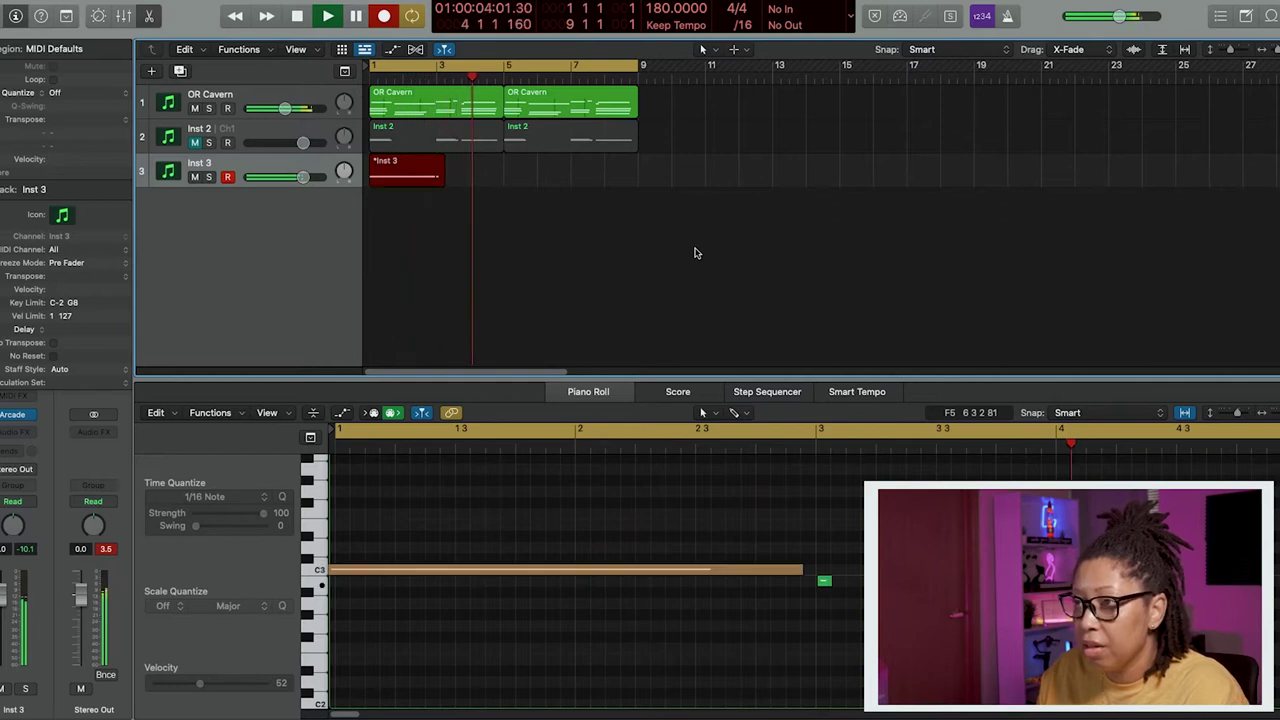
pyautogui.press('space')
pyautogui.press('Delete')
# - Record an eight-bar part of long notes from bar 1 on the Inst 3 track
pyautogui.press('r')
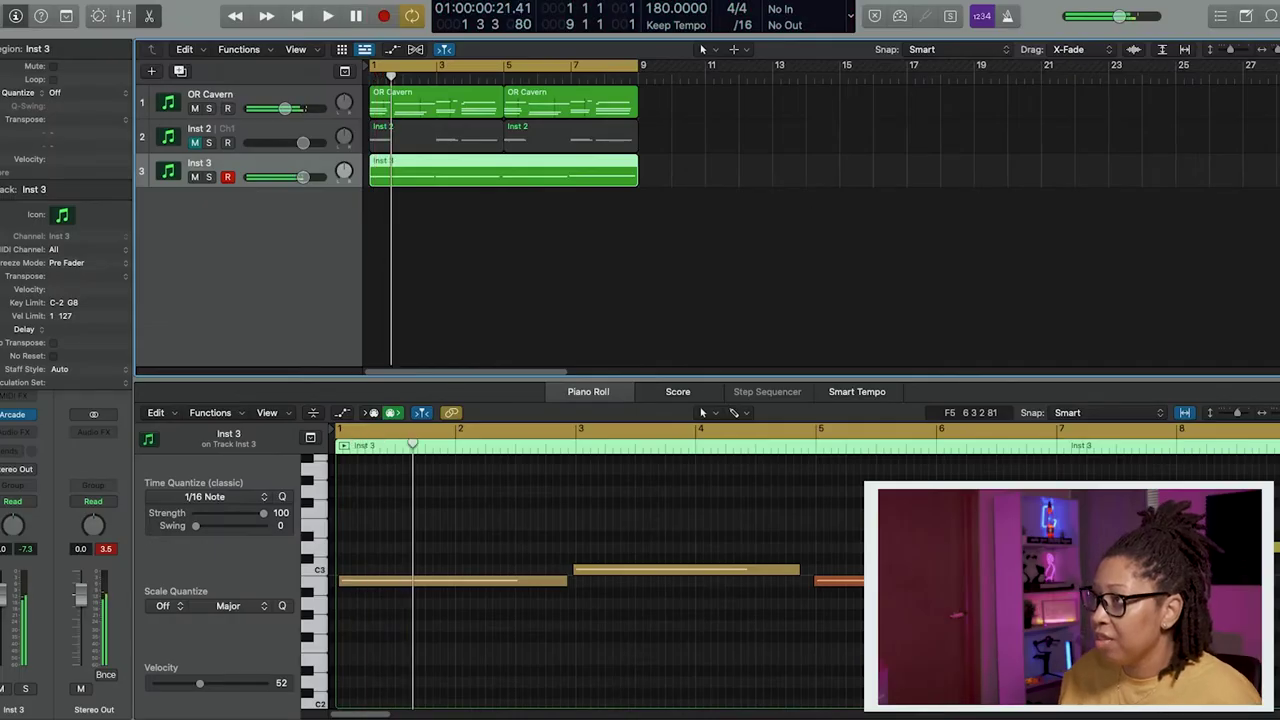
# - Insert Amp Designer on the Inst 2 track and audition another factory preset with the track soloed
pyautogui.press('super+a')
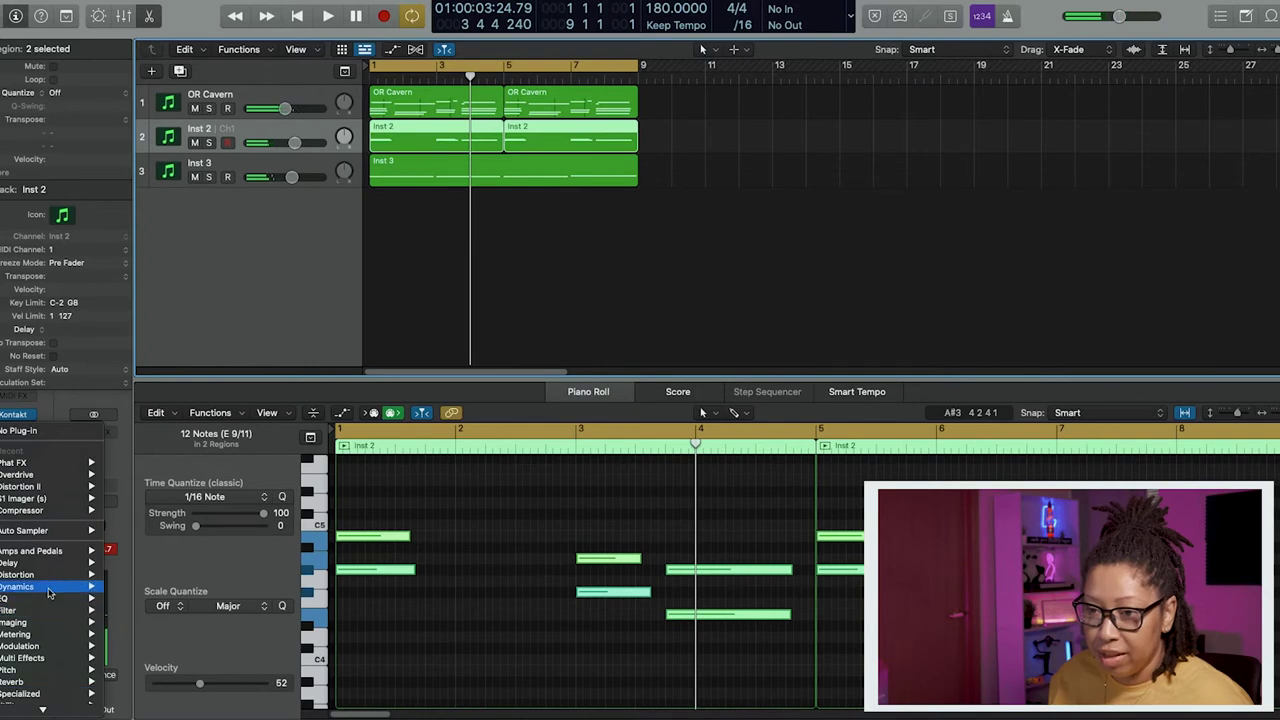
pyautogui.moveTo(50, 551)
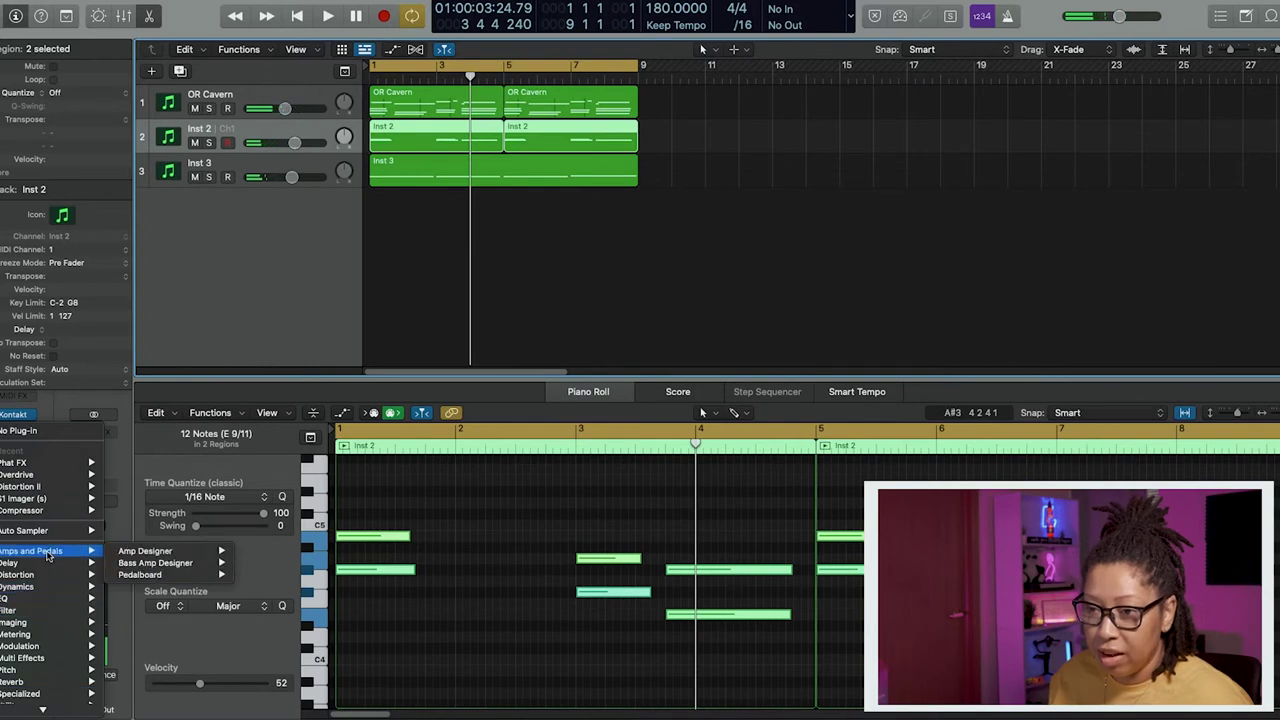
pyautogui.moveTo(128, 556)
pyautogui.click(260, 551)
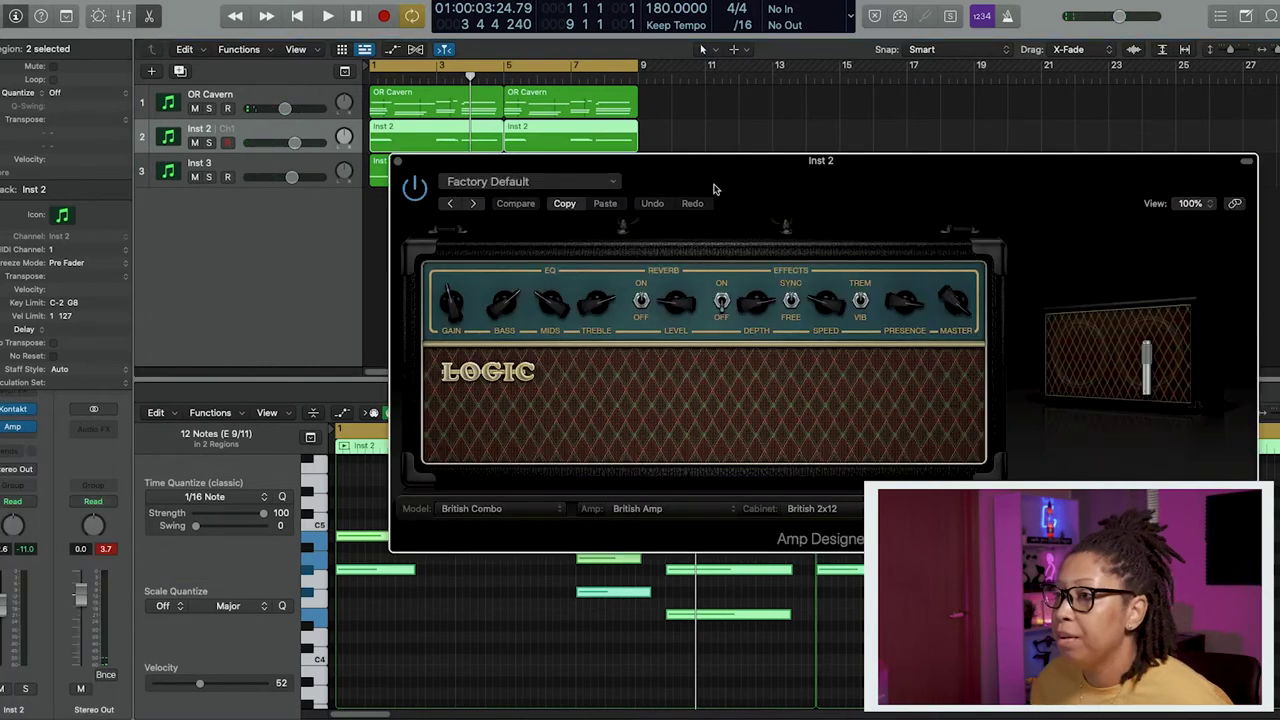
pyautogui.press('space')
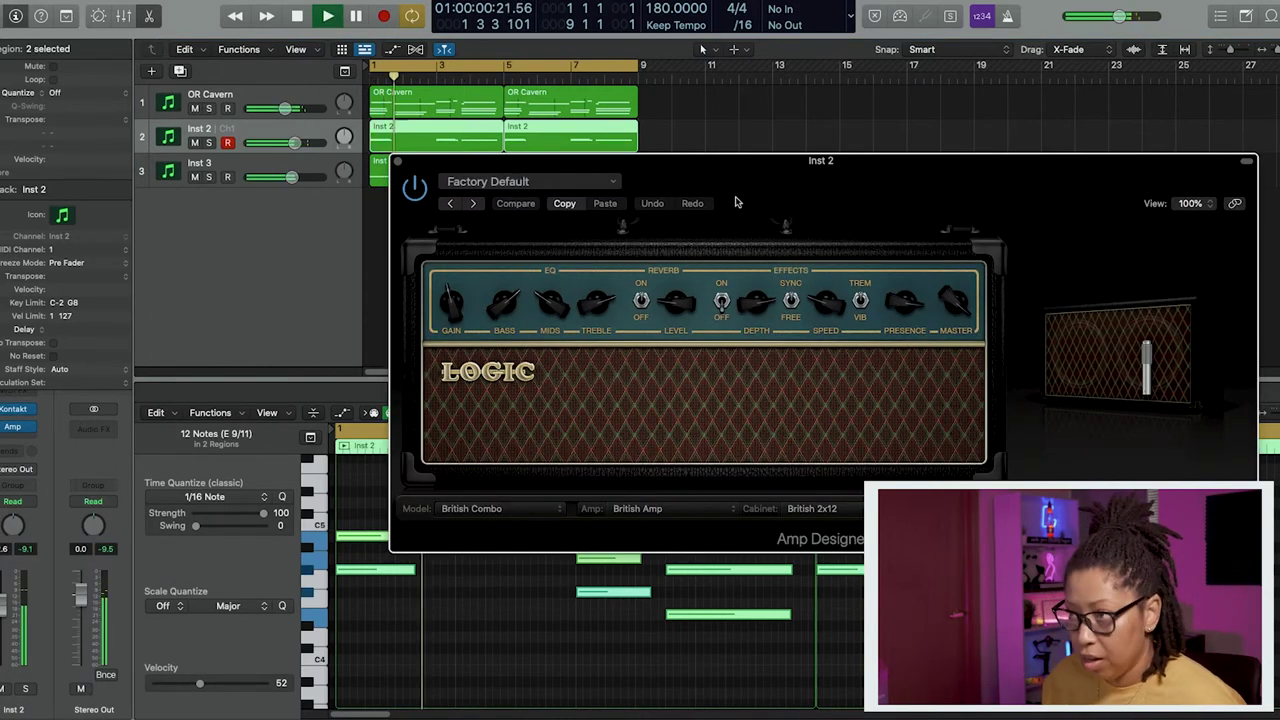
pyautogui.press('s')
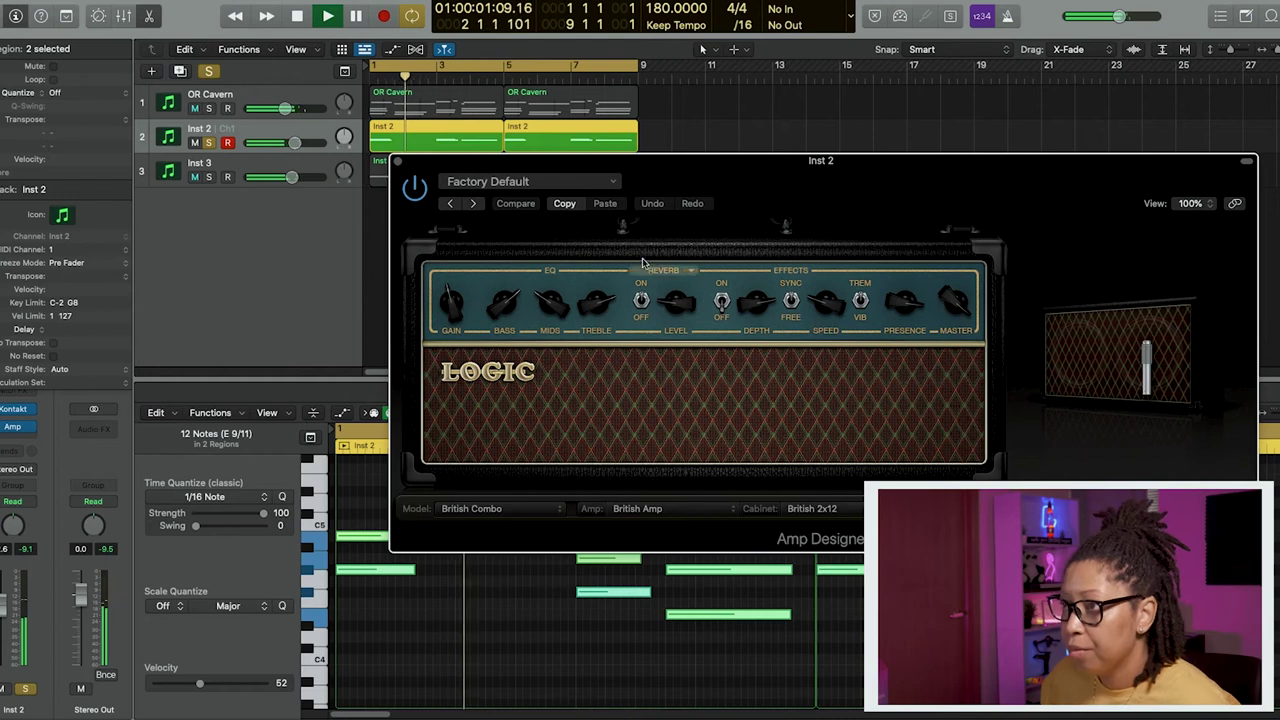
pyautogui.click(476, 204)
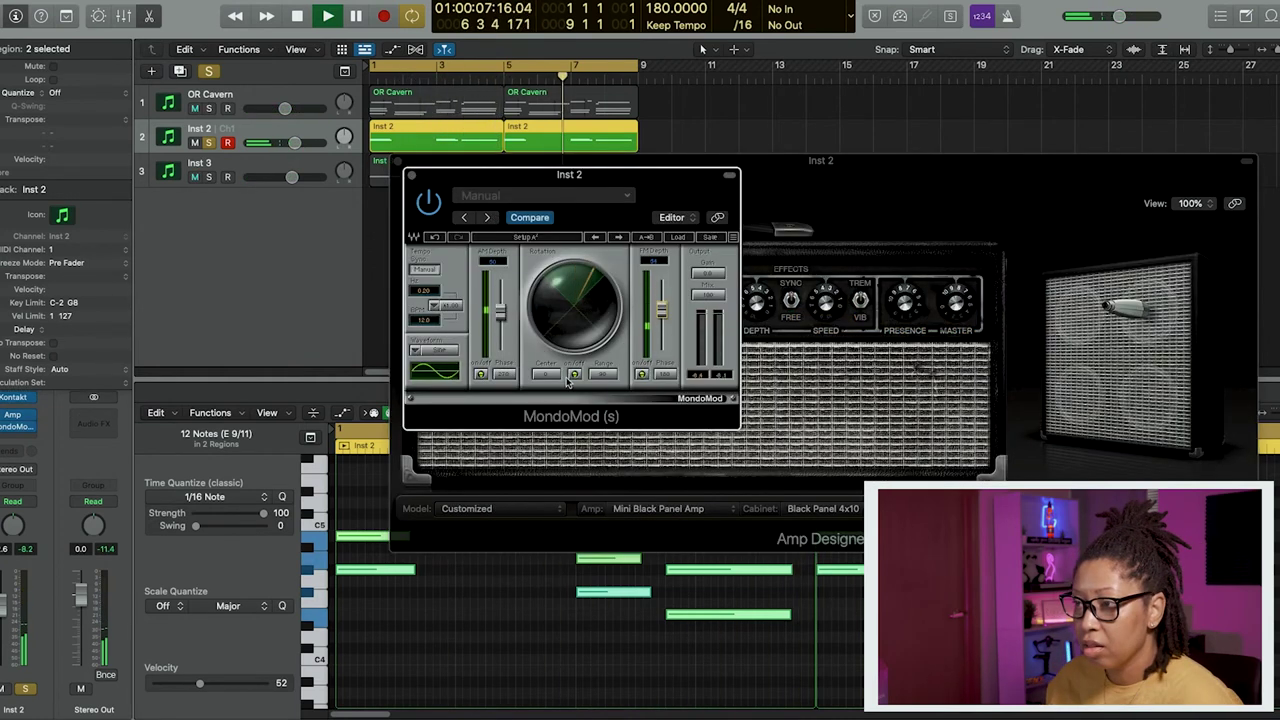
# - Adjust the rotation center and range of MondoMod on the Inst 2 track, then close both effect windows
pyautogui.click(545, 374)
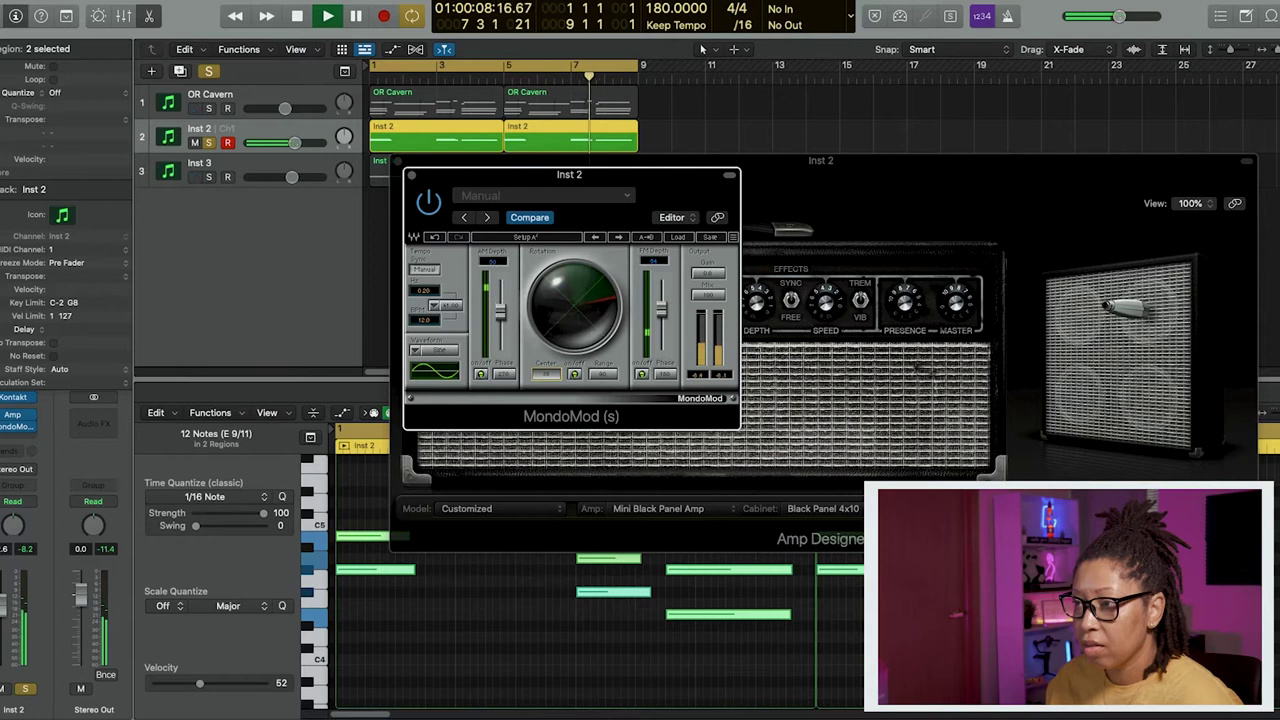
pyautogui.click(601, 370)
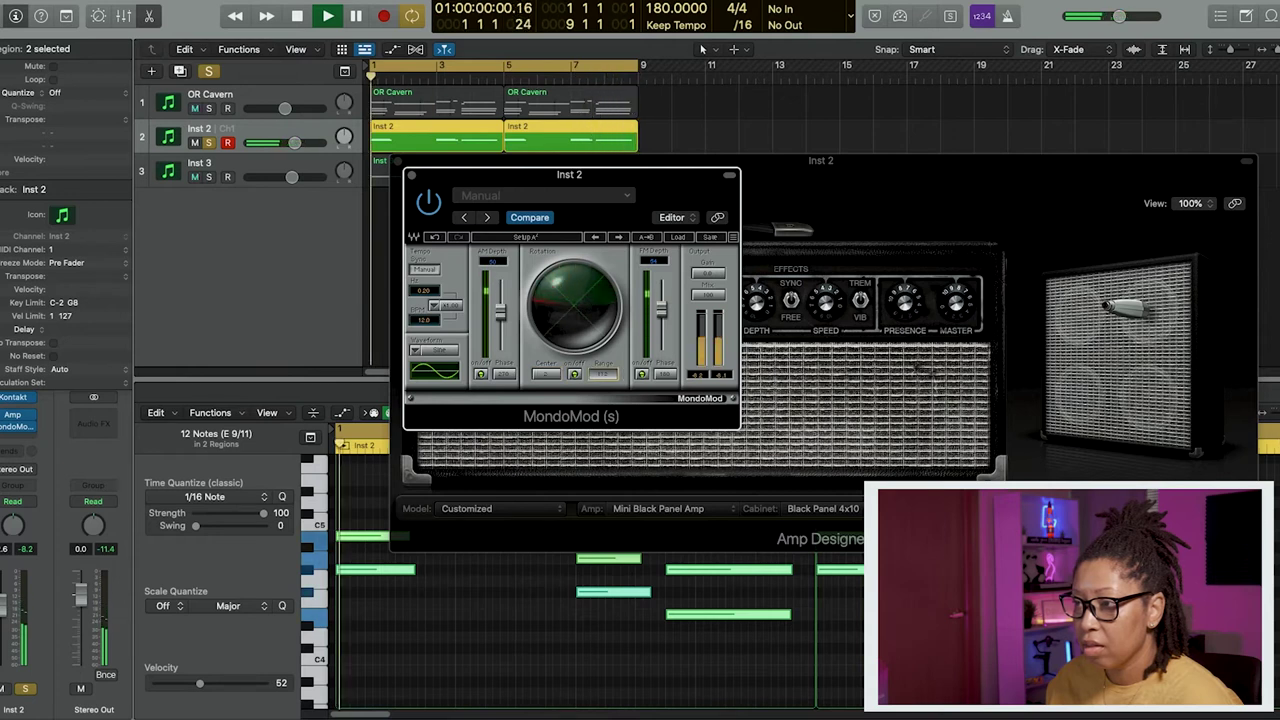
pyautogui.click(411, 175)
pyautogui.click(399, 162)
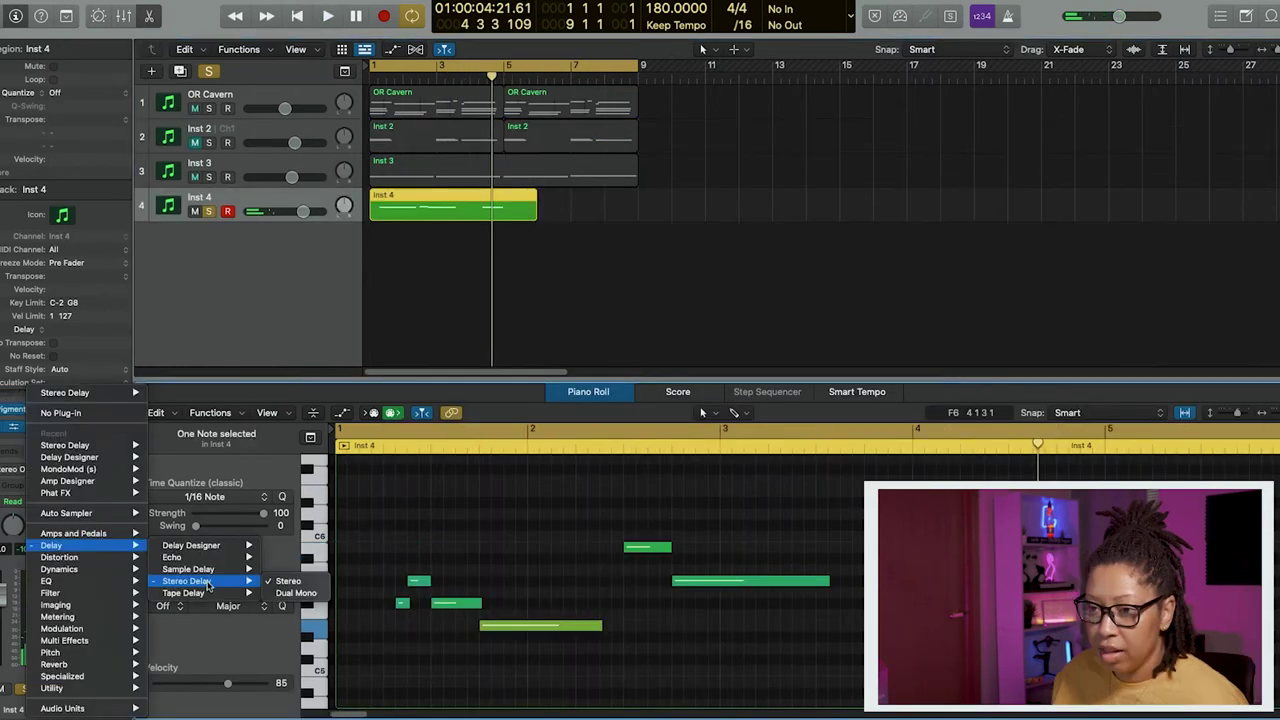
# - Insert a Tape Delay on the Inst 4 track and lengthen its tempo-synced delay note during playback
pyautogui.moveTo(208, 597)
pyautogui.click(288, 593)
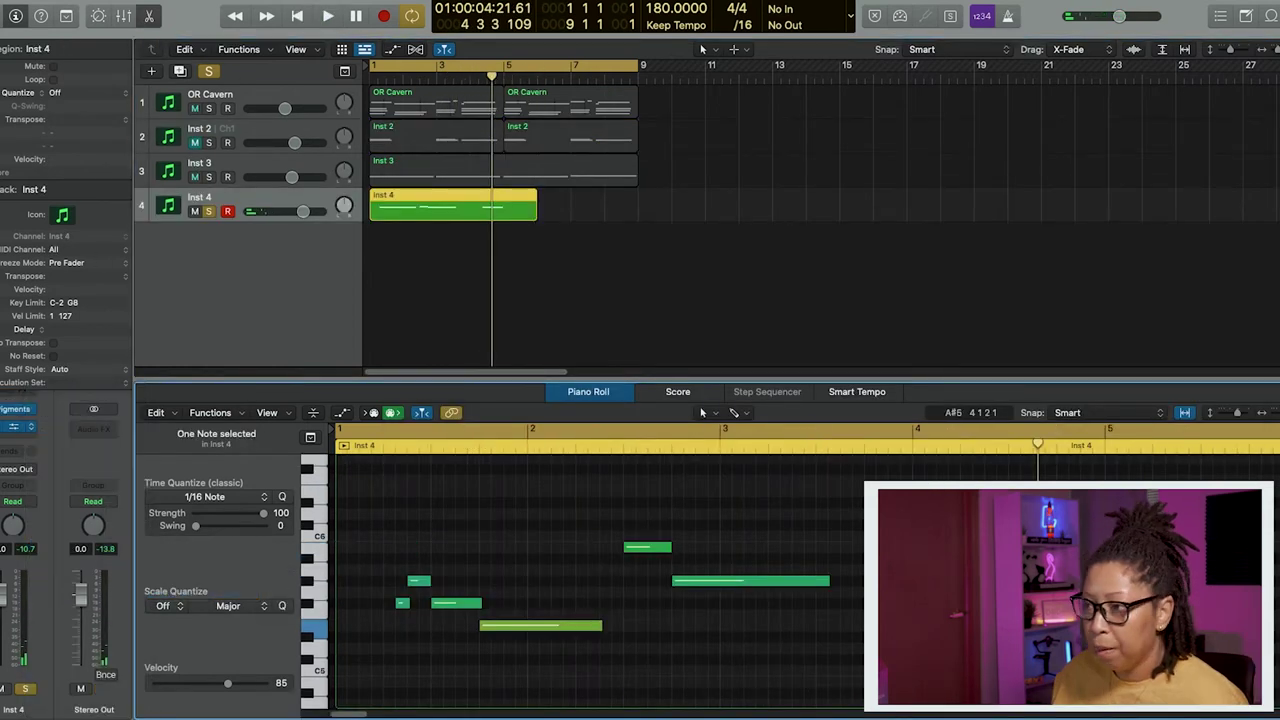
pyautogui.press('space')
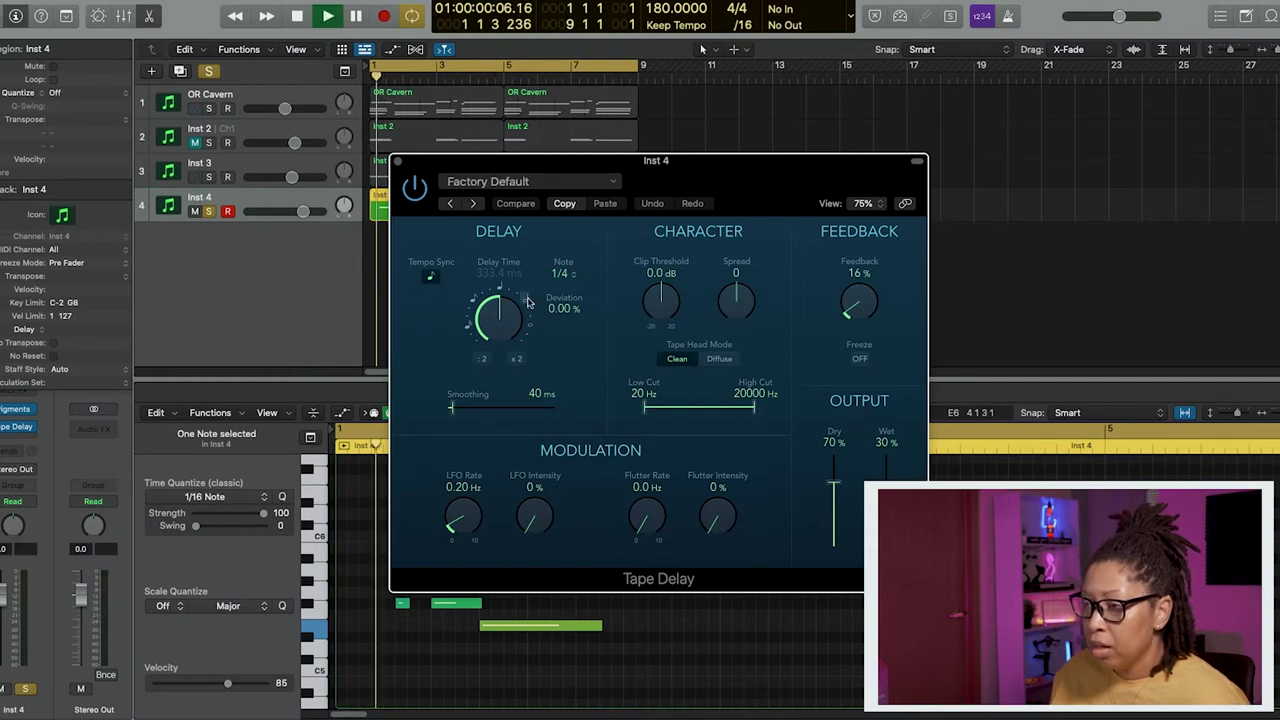
pyautogui.click(530, 305)
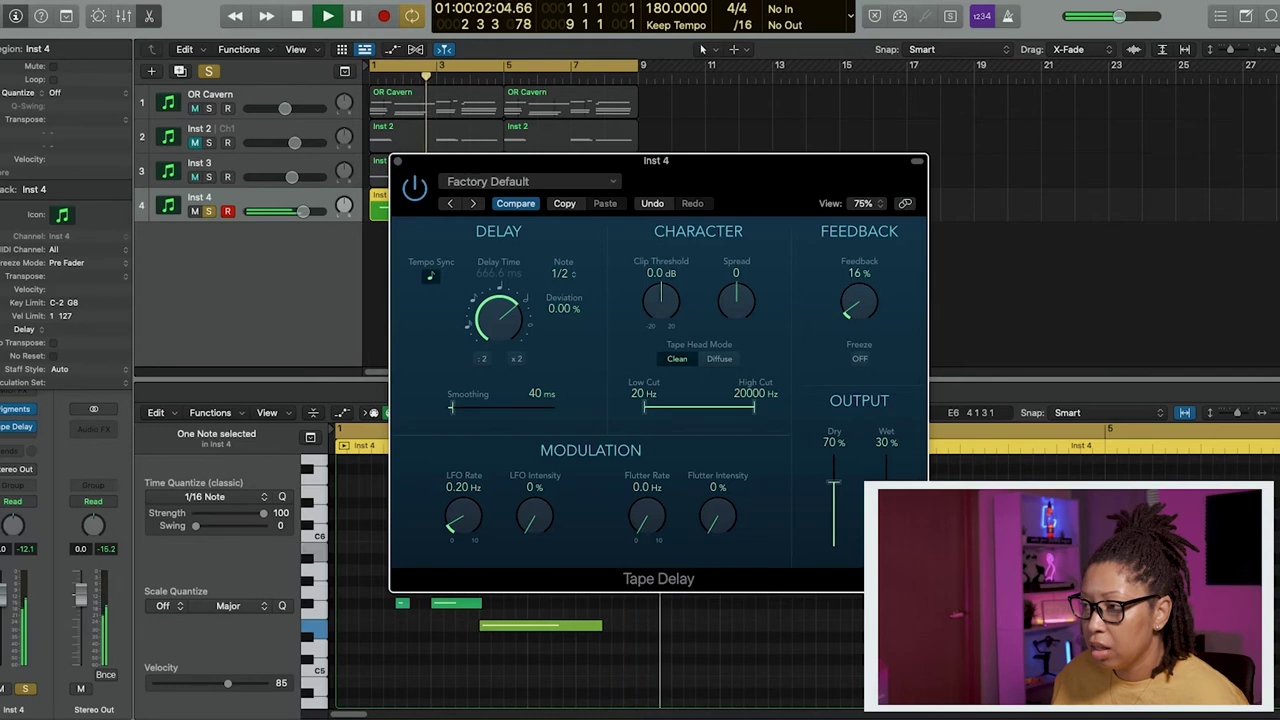
pyautogui.click(530, 326)
pyautogui.press('space')
pyautogui.press('space')
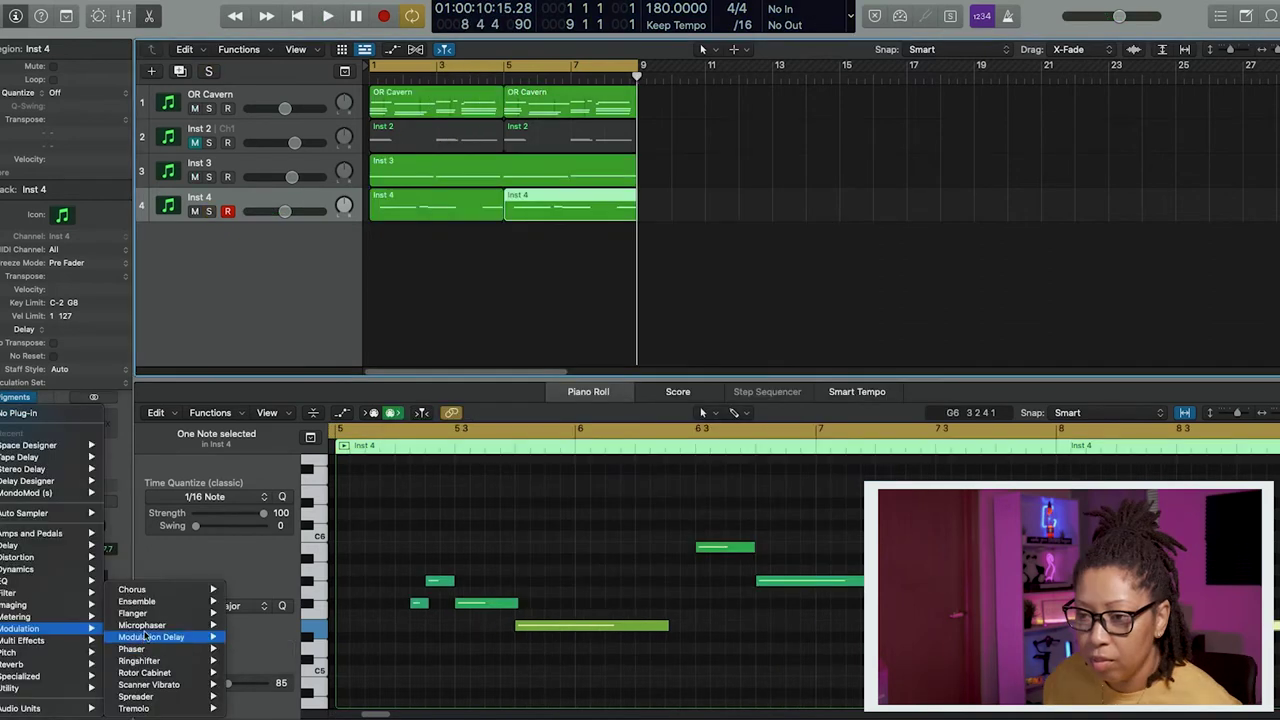
# - Insert a stereo Phaser on the Inst 4 track and set its sweep to 8 stages with a 6200 Hz ceiling
pyautogui.moveTo(152, 614)
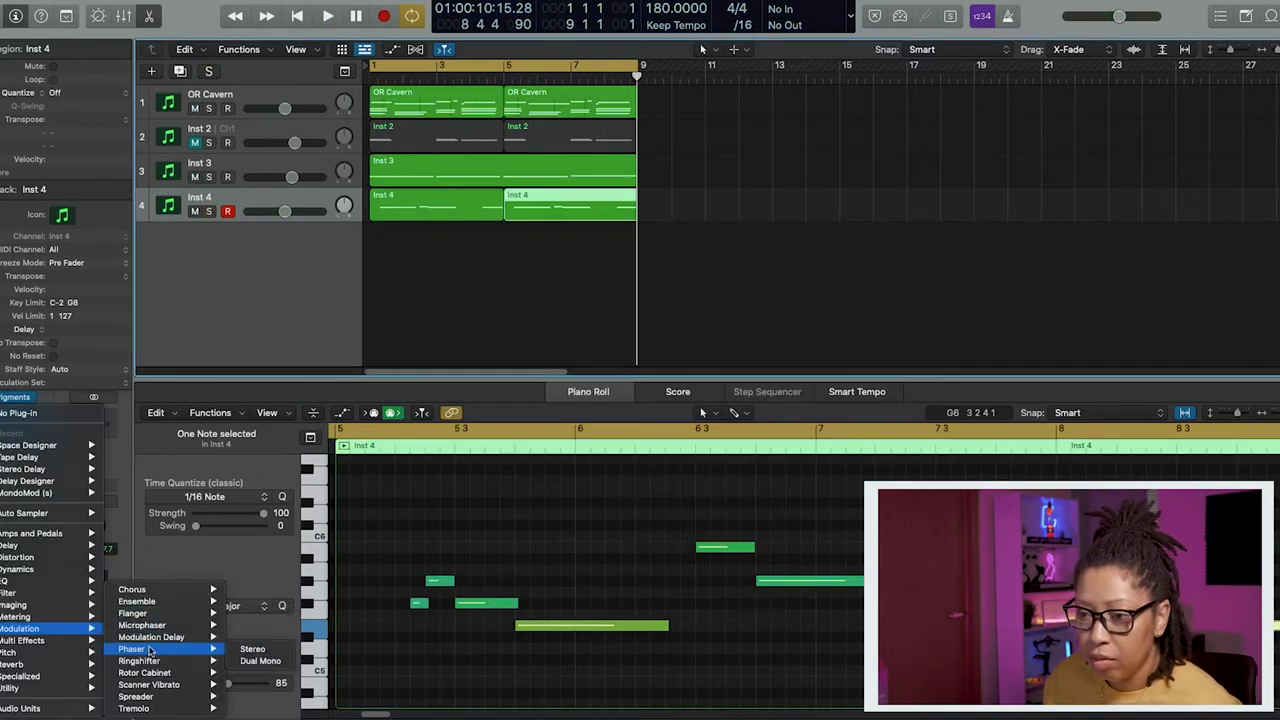
pyautogui.click(252, 649)
pyautogui.press('space')
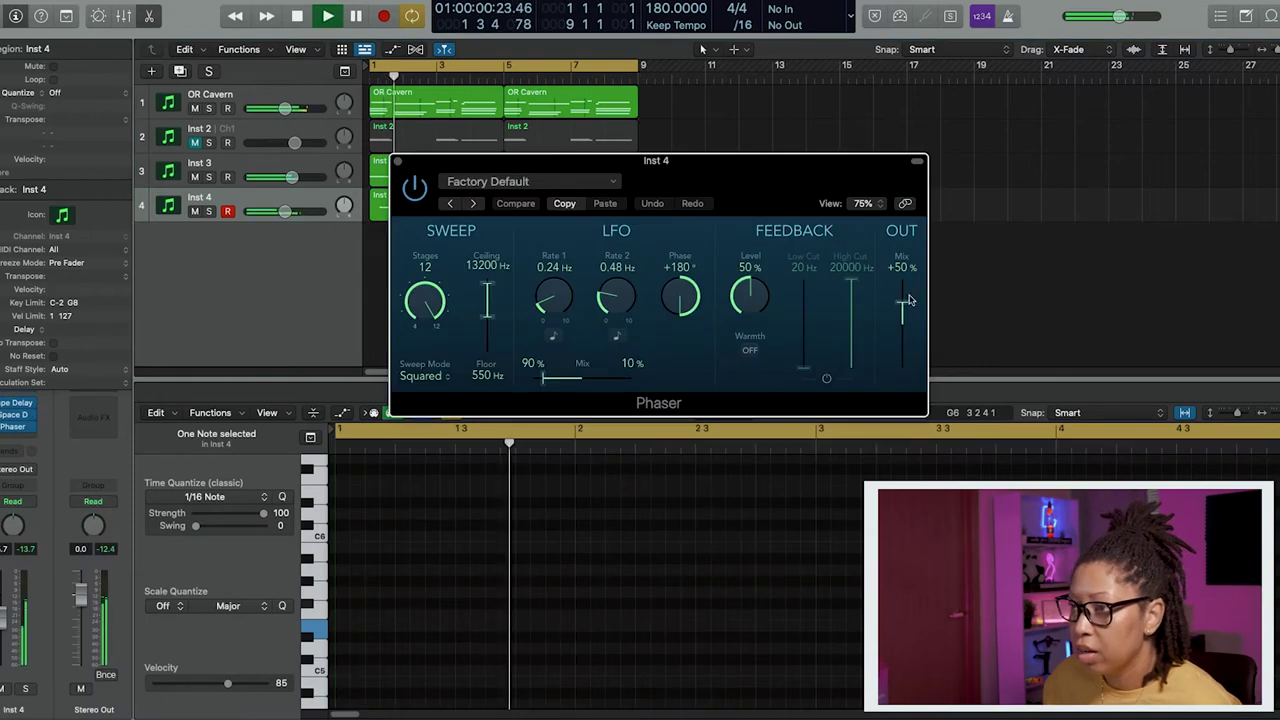
pyautogui.moveTo(487, 283); pyautogui.dragTo(484, 293)
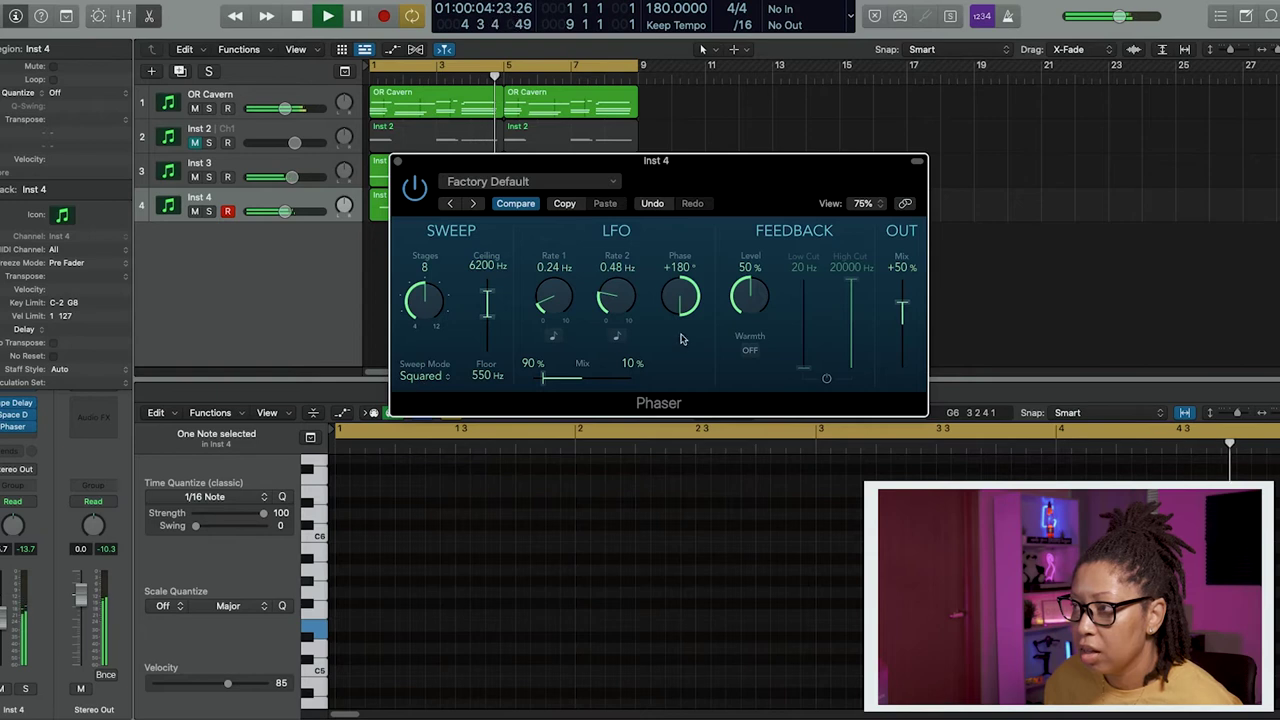
pyautogui.moveTo(664, 283); pyautogui.dragTo(664, 365)
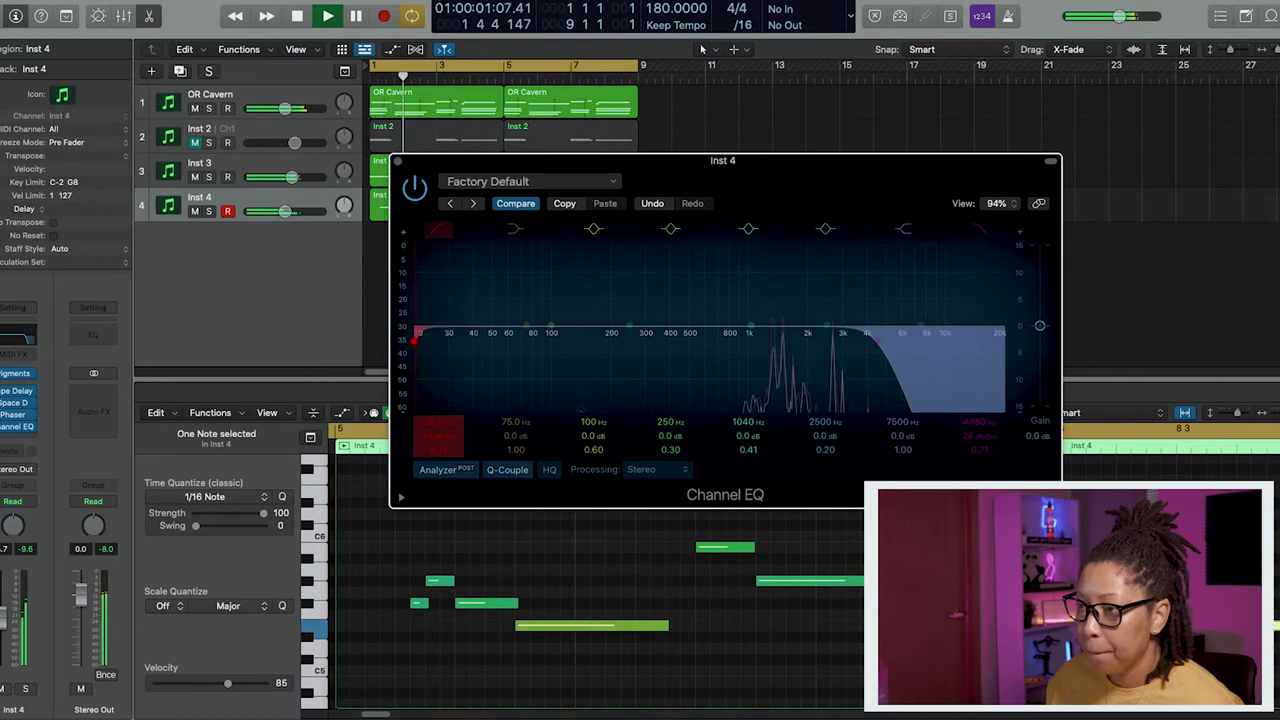
# - In the Inst 4 Channel EQ, raise the low-cut frequency to between 200 and 300 Hz and slightly lower the 2500 Hz band
pyautogui.moveTo(436, 418); pyautogui.dragTo(630, 414)
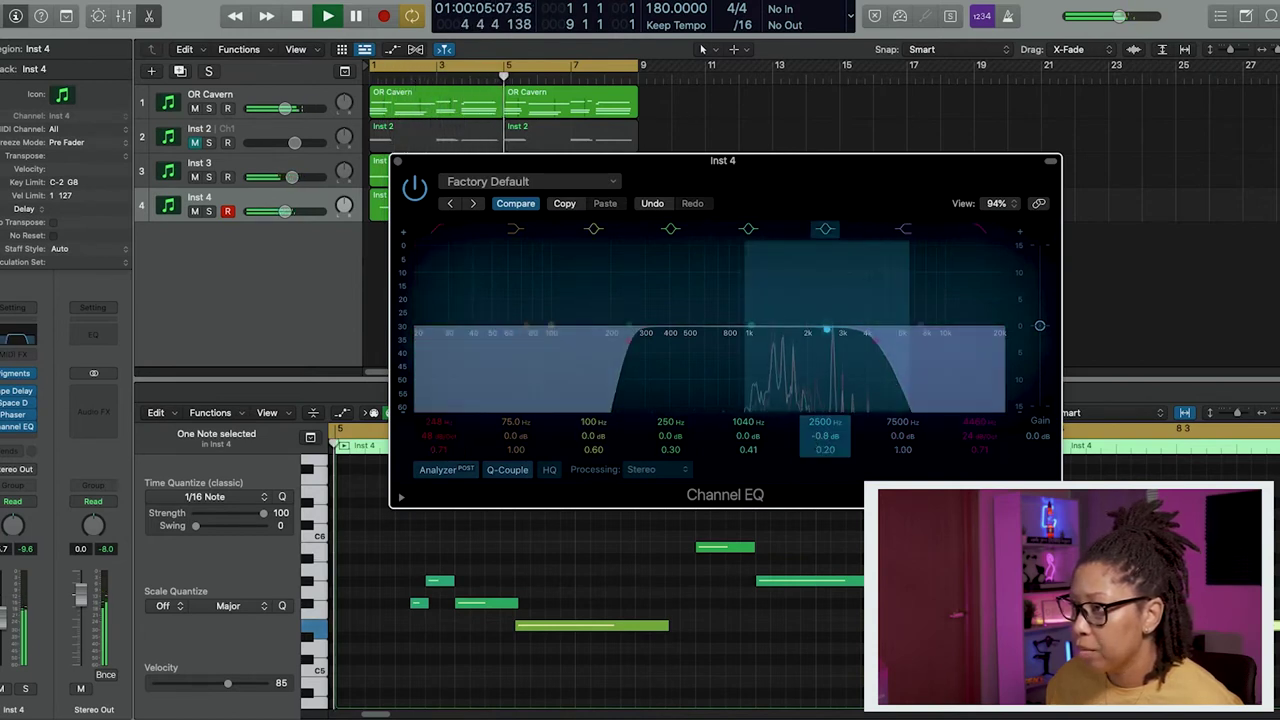
pyautogui.moveTo(826, 326); pyautogui.dragTo(826, 337)
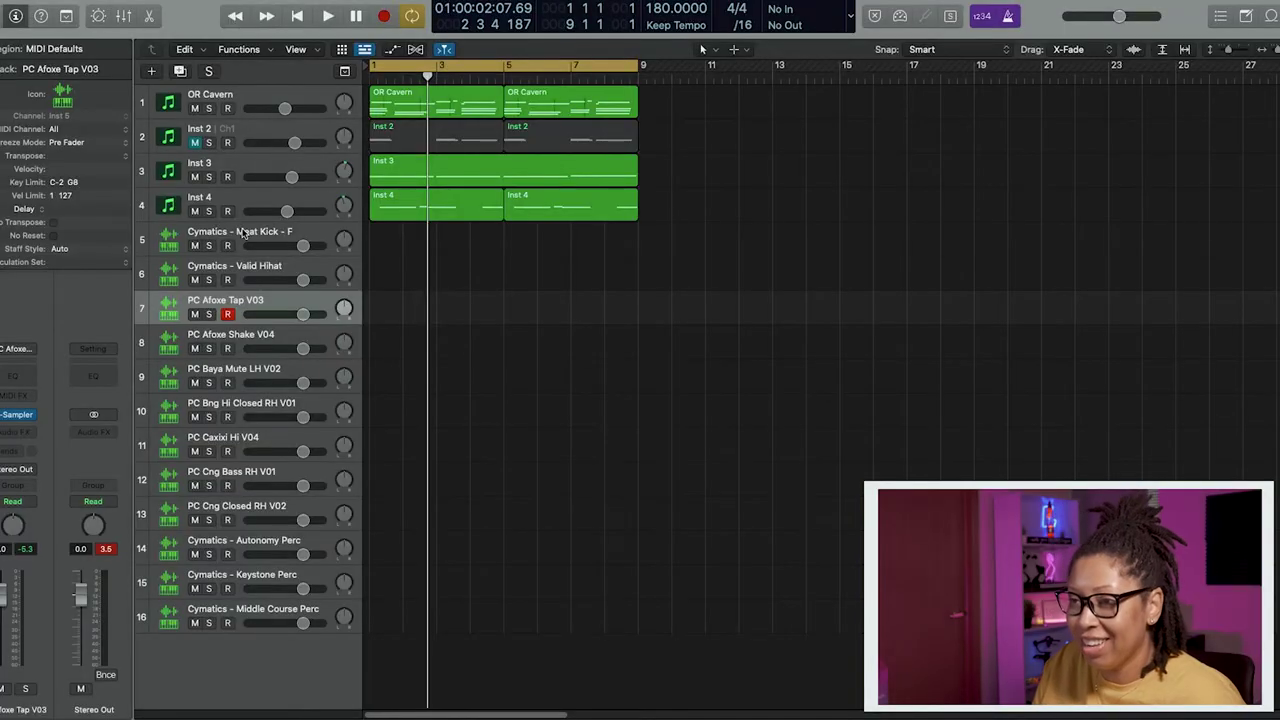
# - Record a four-bar part from bar 1 on the PC Afoxe Tap V03 track and quantize its notes to 1/16
pyautogui.press('r')
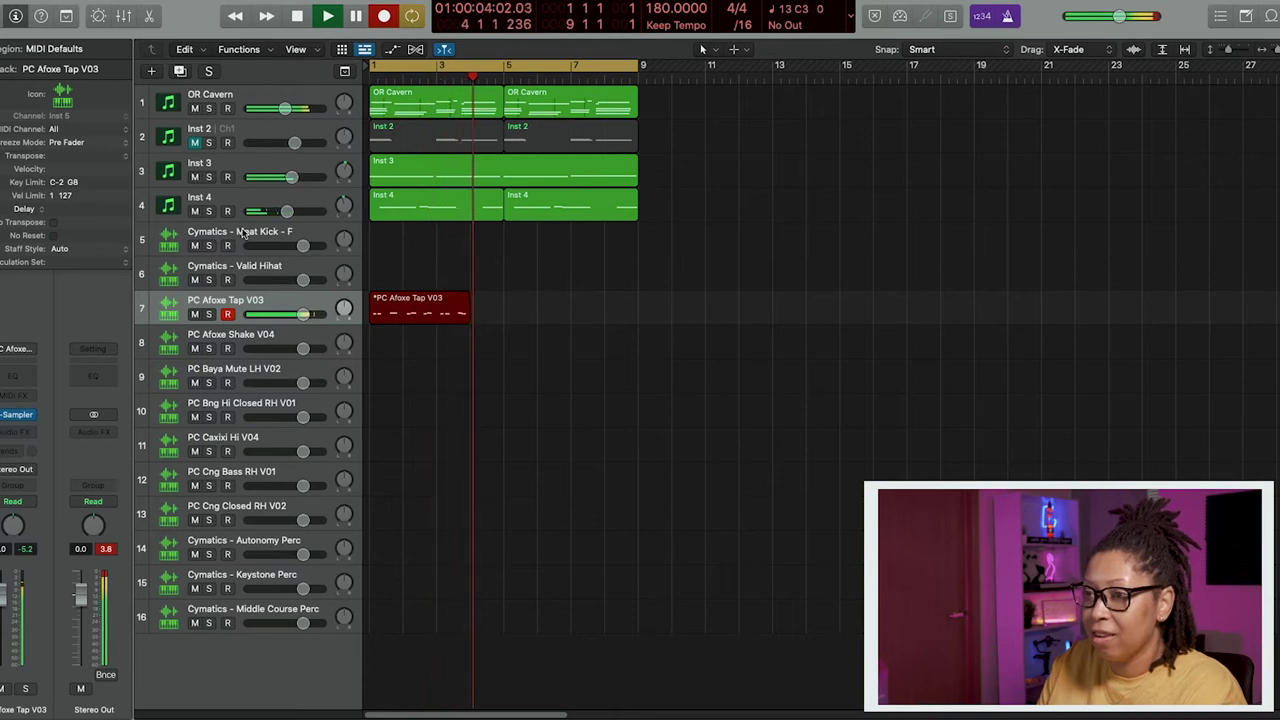
pyautogui.press('space')
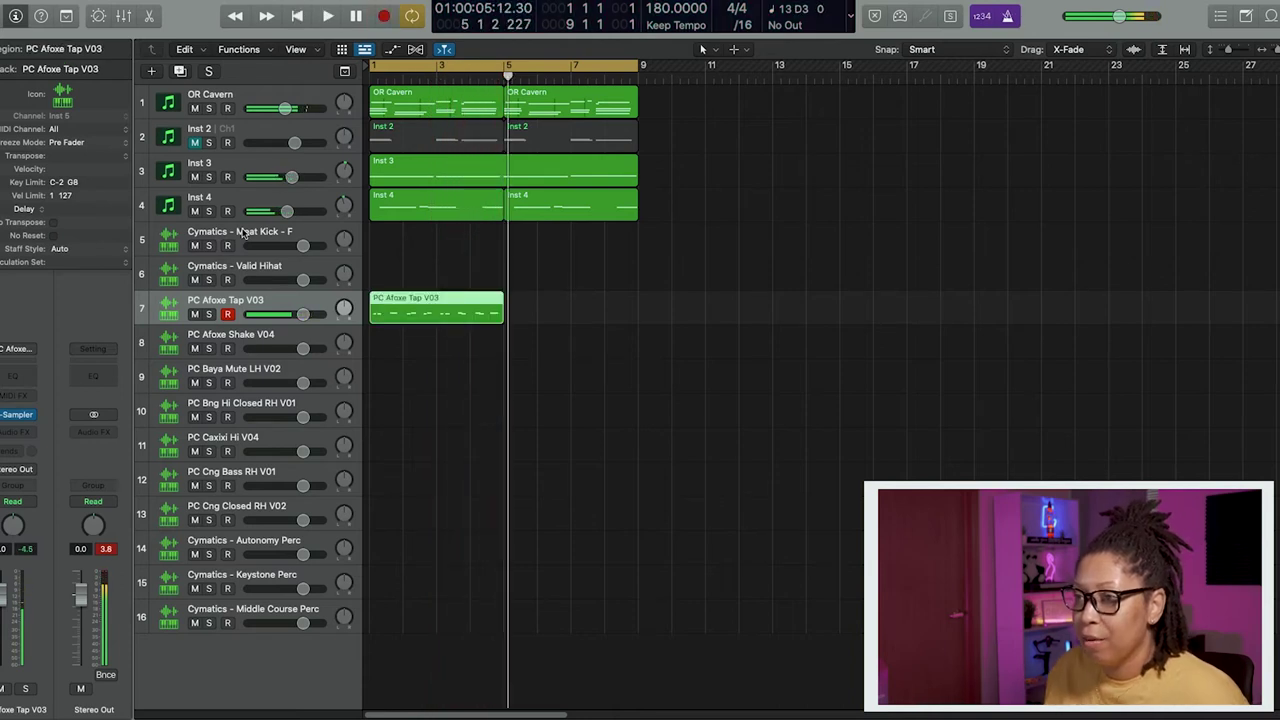
pyautogui.doubleClick(447, 312)
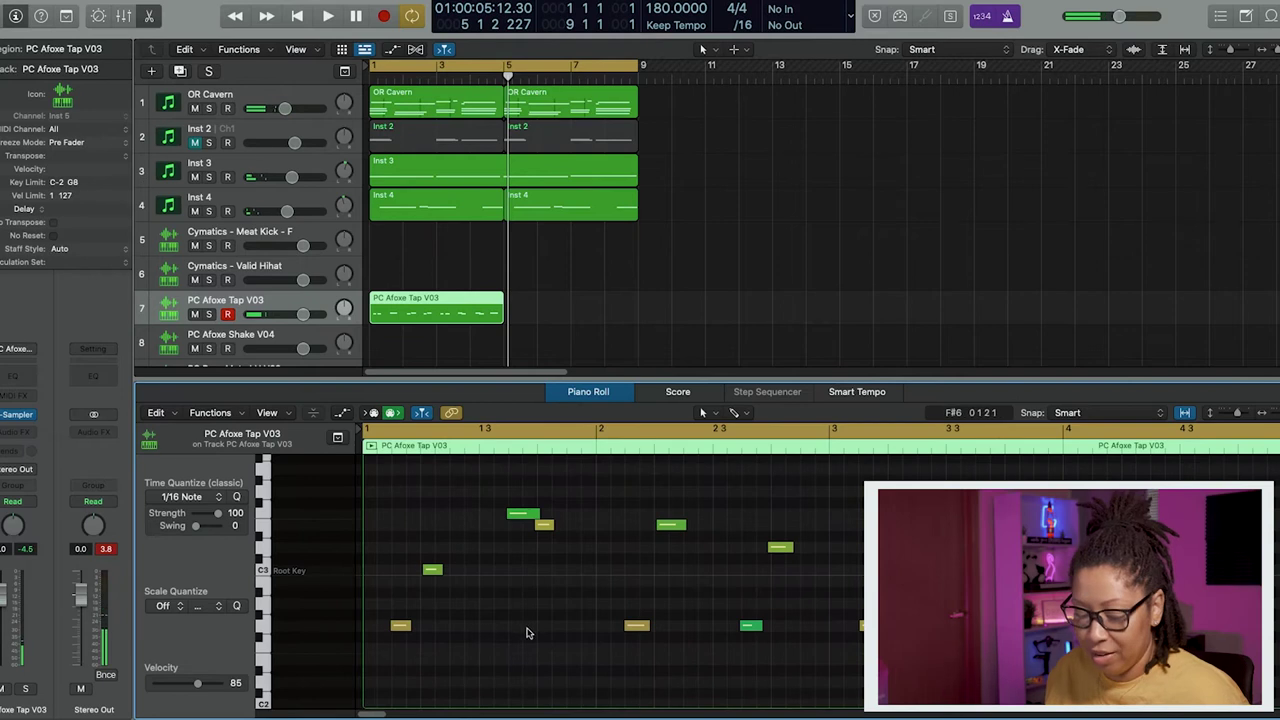
pyautogui.press('super+a')
pyautogui.press('q')
pyautogui.press('space')
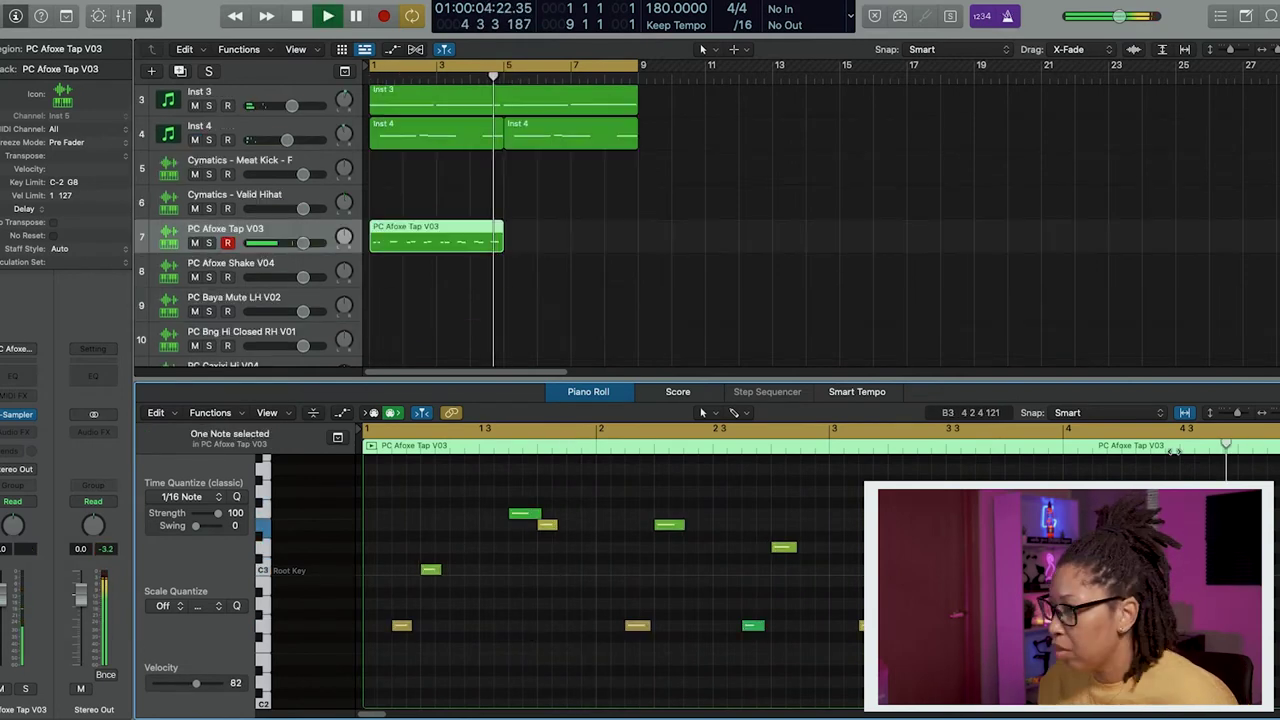
# - Repeat the PC Afoxe Tap V03 region once from bar 5
pyautogui.click(410, 238)
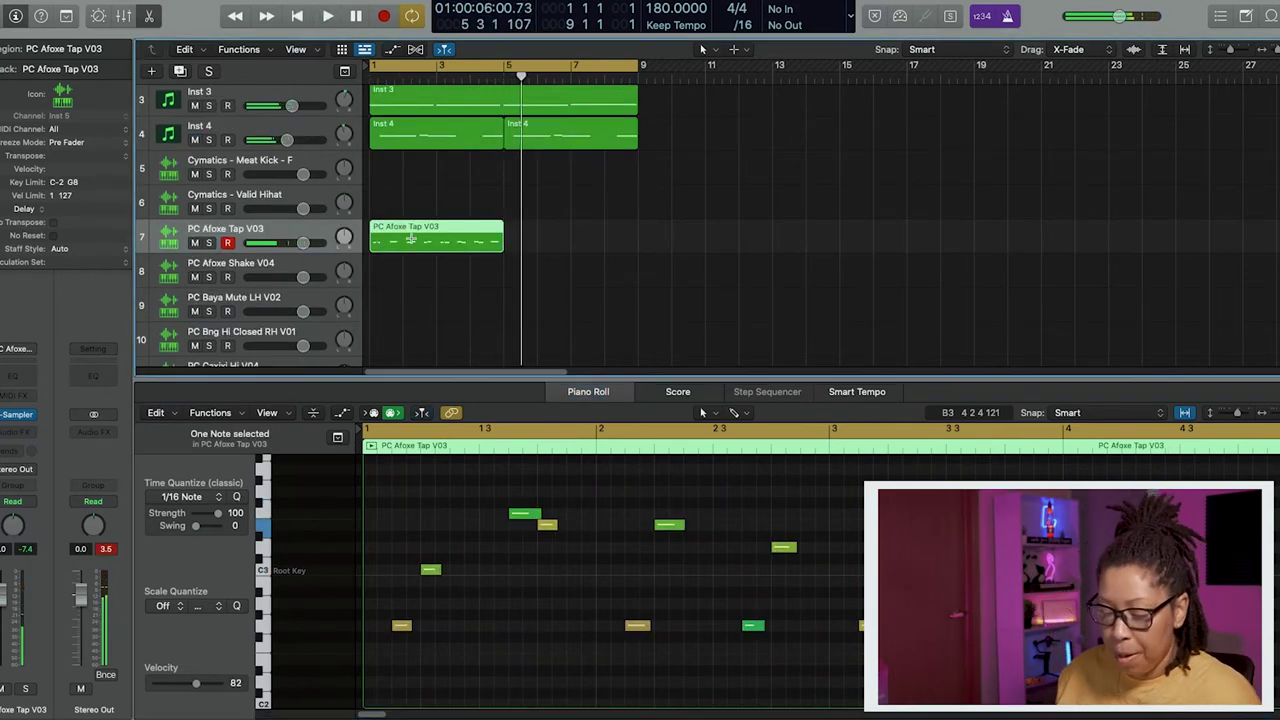
pyautogui.press('super+r')
pyautogui.click(685, 231)
# - Record a four-bar part on the PC Afoxe Shake V04 track and repeat its region once from bar 5
pyautogui.click(276, 266)
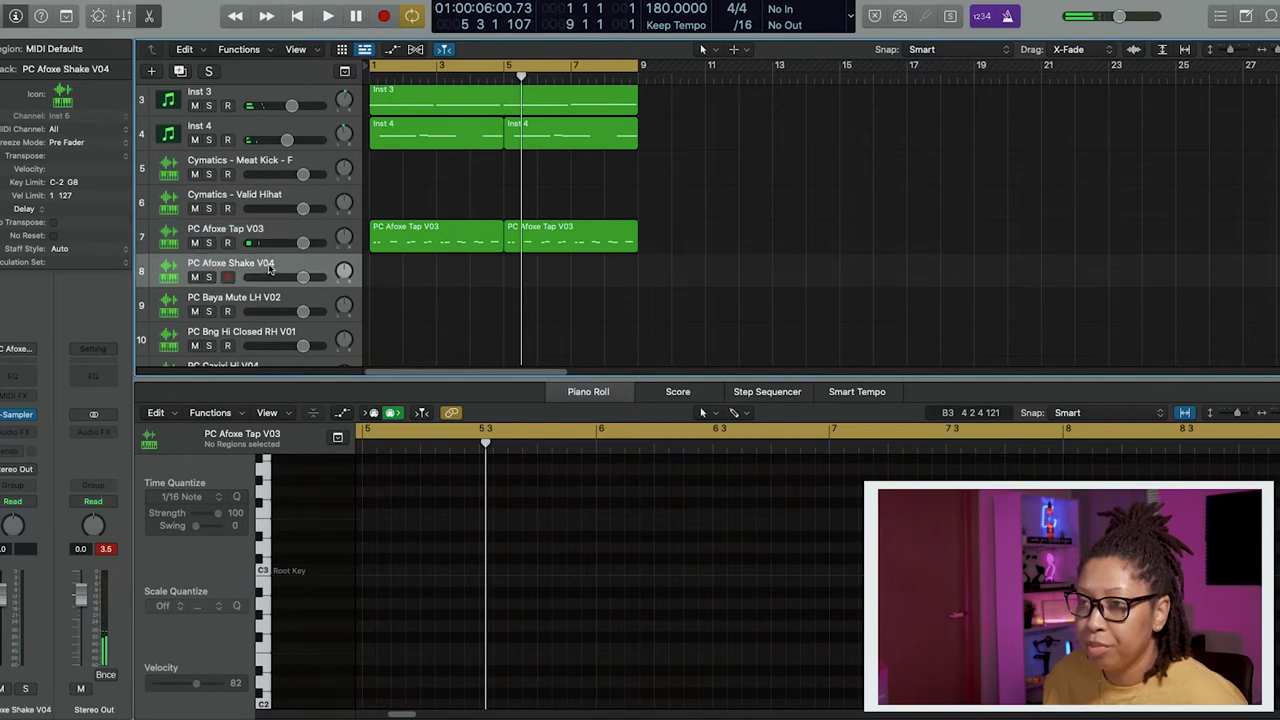
pyautogui.press('space')
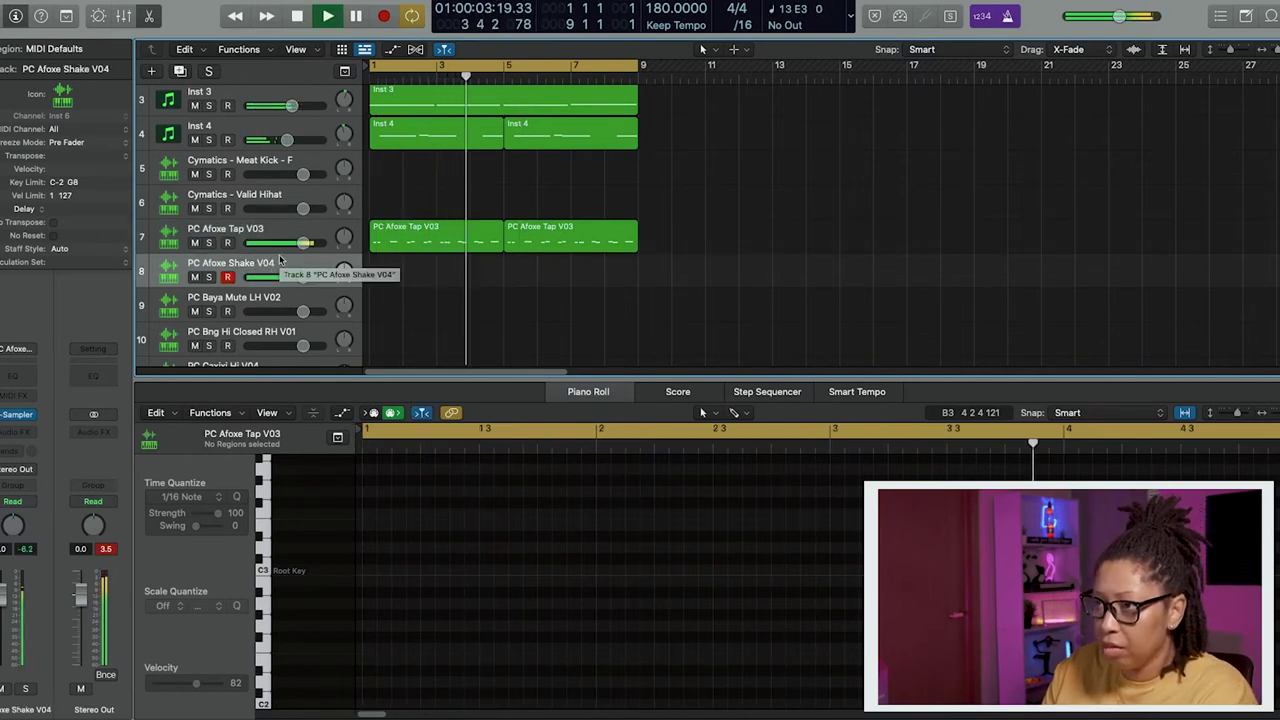
pyautogui.press('r')
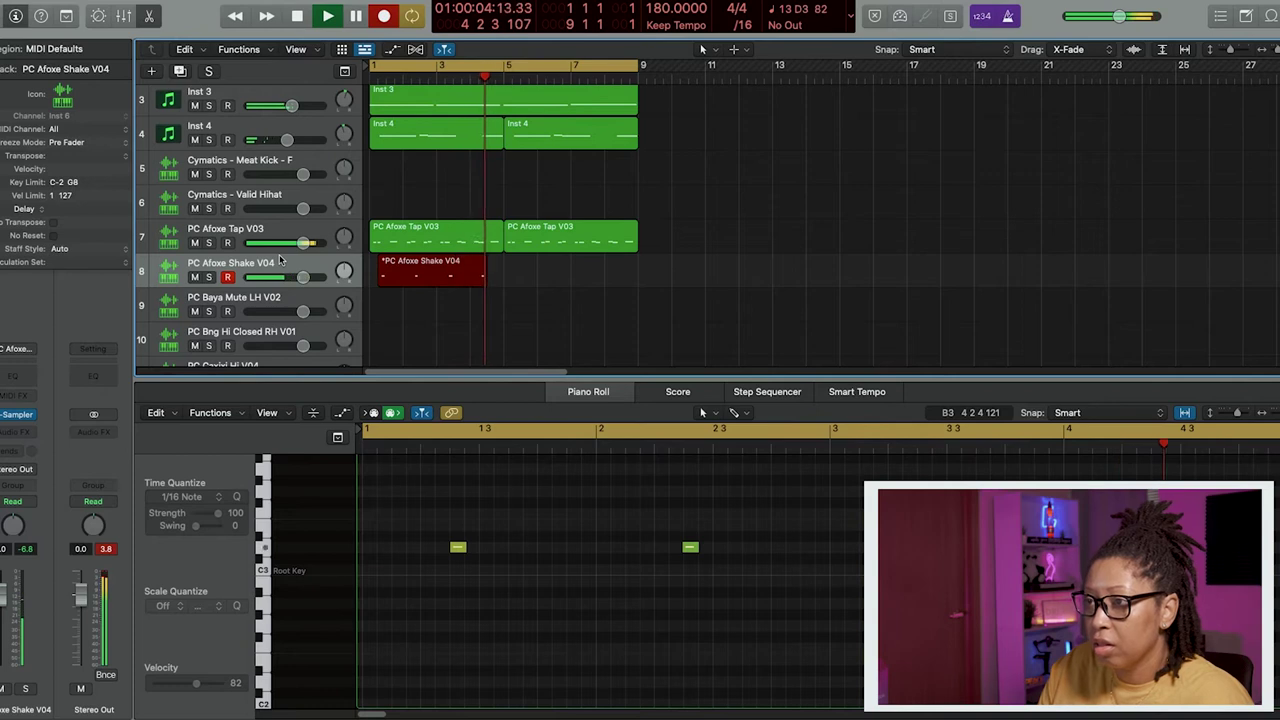
pyautogui.press('space')
pyautogui.click(552, 578)
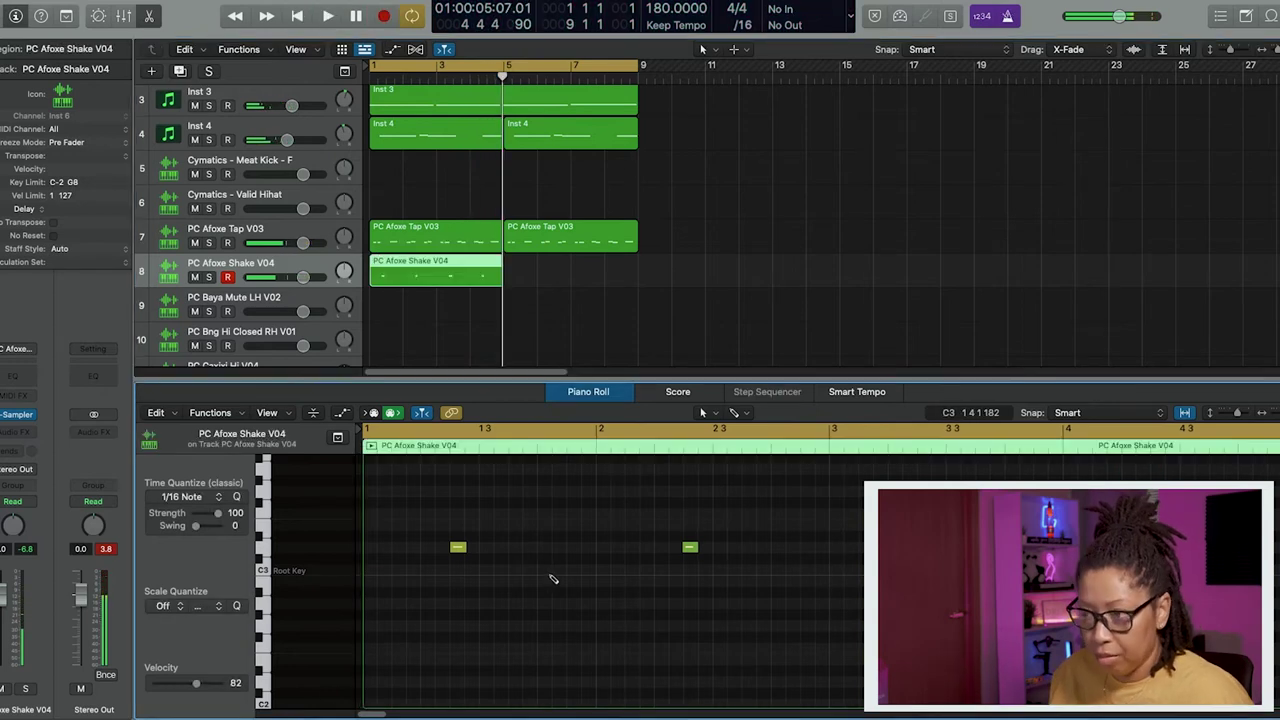
pyautogui.click(410, 275)
pyautogui.press('super+r')
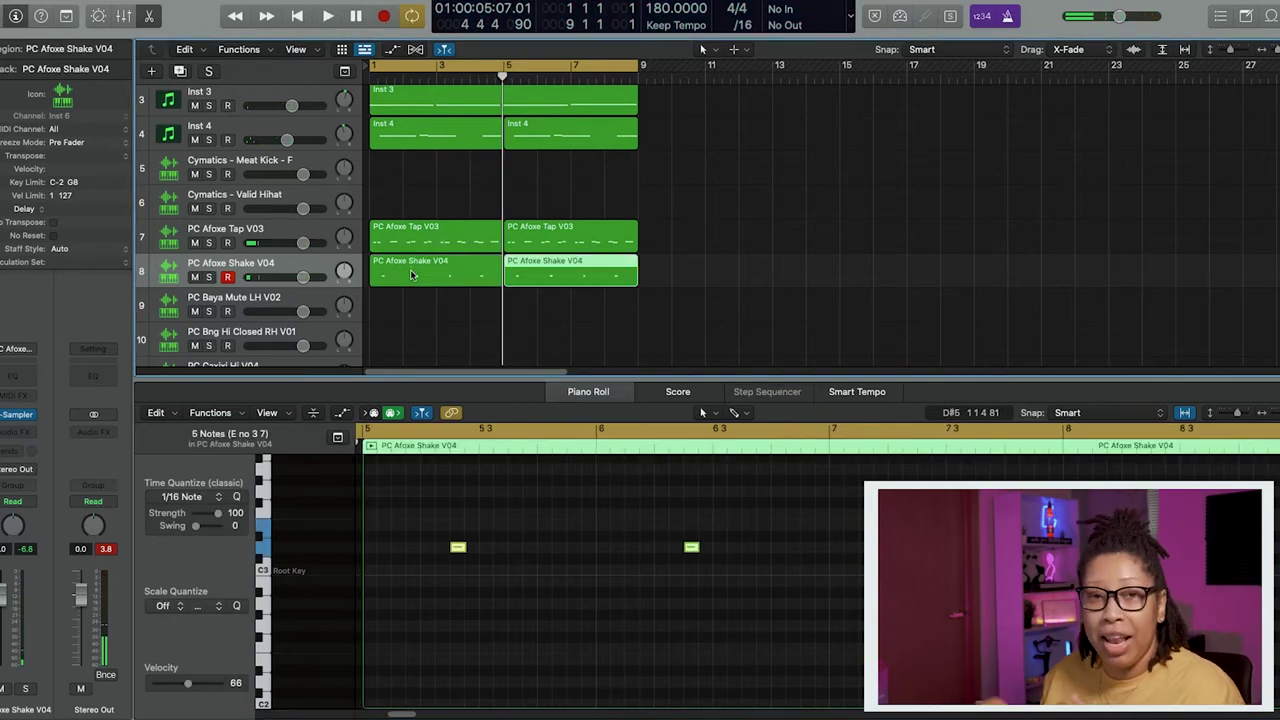
# - Record a sparse percussion part on the Cymatics - Keystone Perc track, ending at bar 9
pyautogui.click(293, 300)
pyautogui.scroll(-3, 293, 300)
pyautogui.click(257, 306)
pyautogui.press('r')
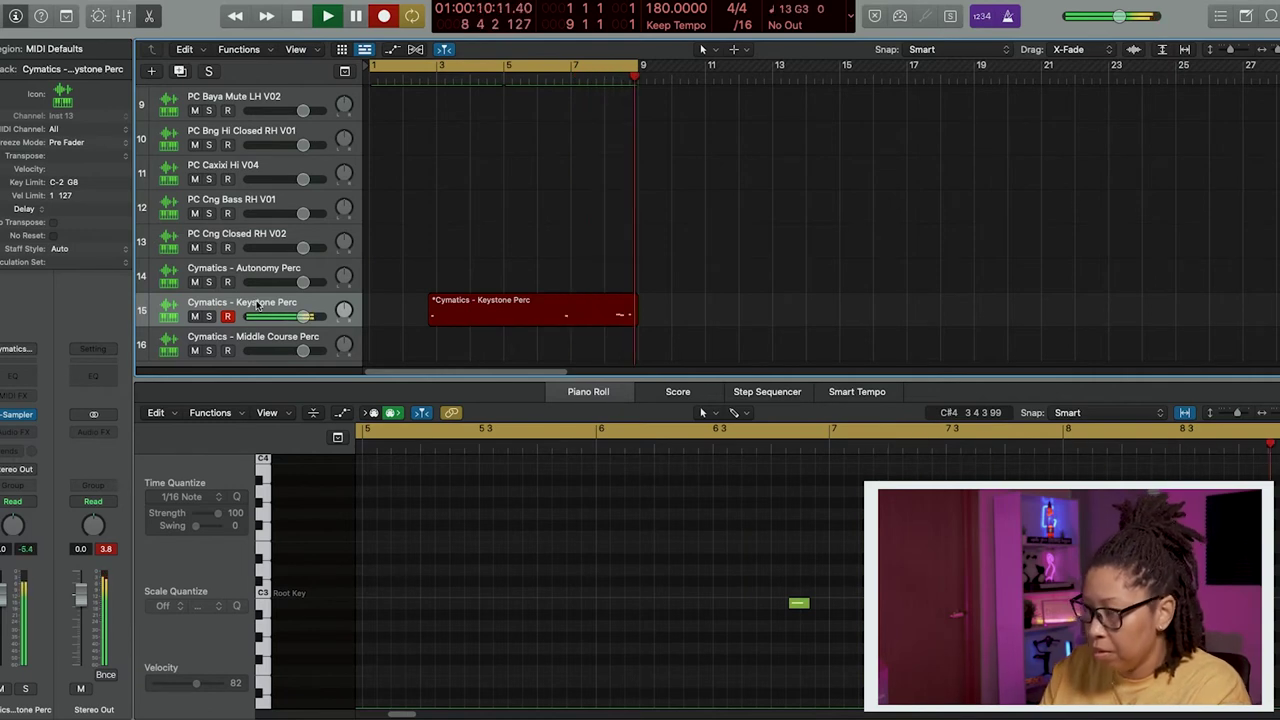
pyautogui.press('space')
# - Record an eight-bar part from bar 1 on the Cymatics - Middle Course Perc track
pyautogui.click(303, 345)
pyautogui.press('r')
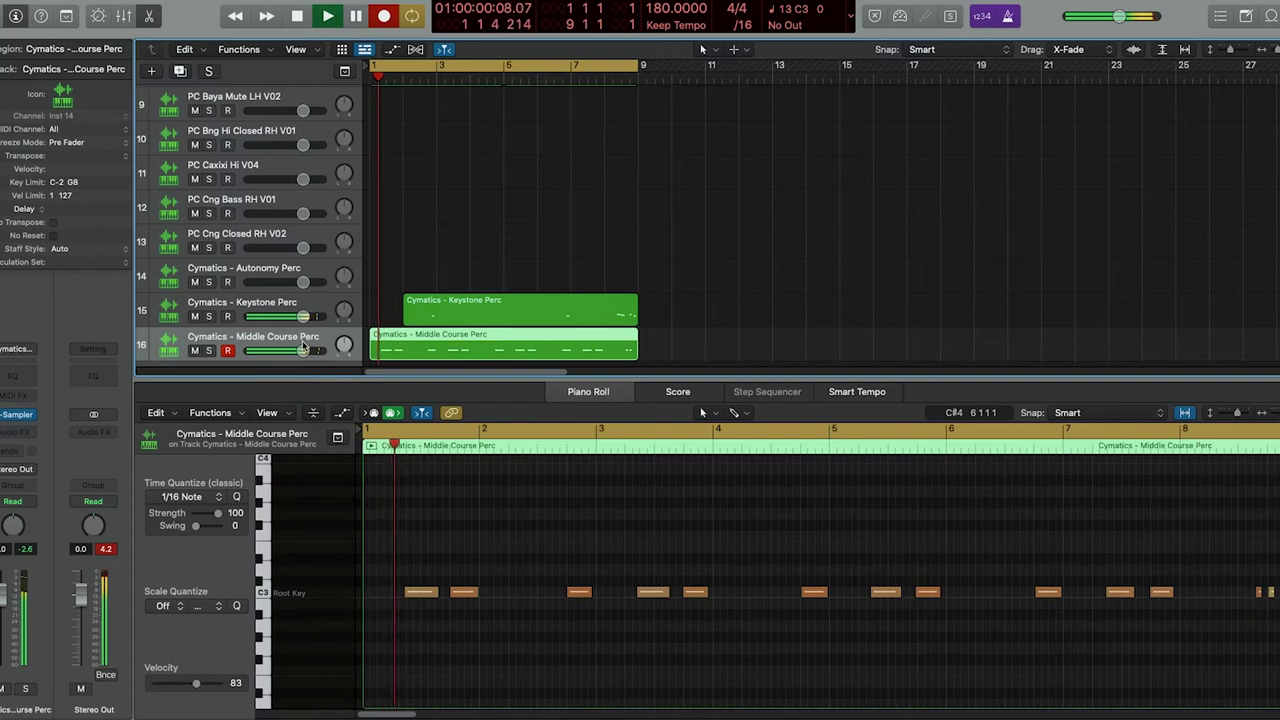
pyautogui.press('space')
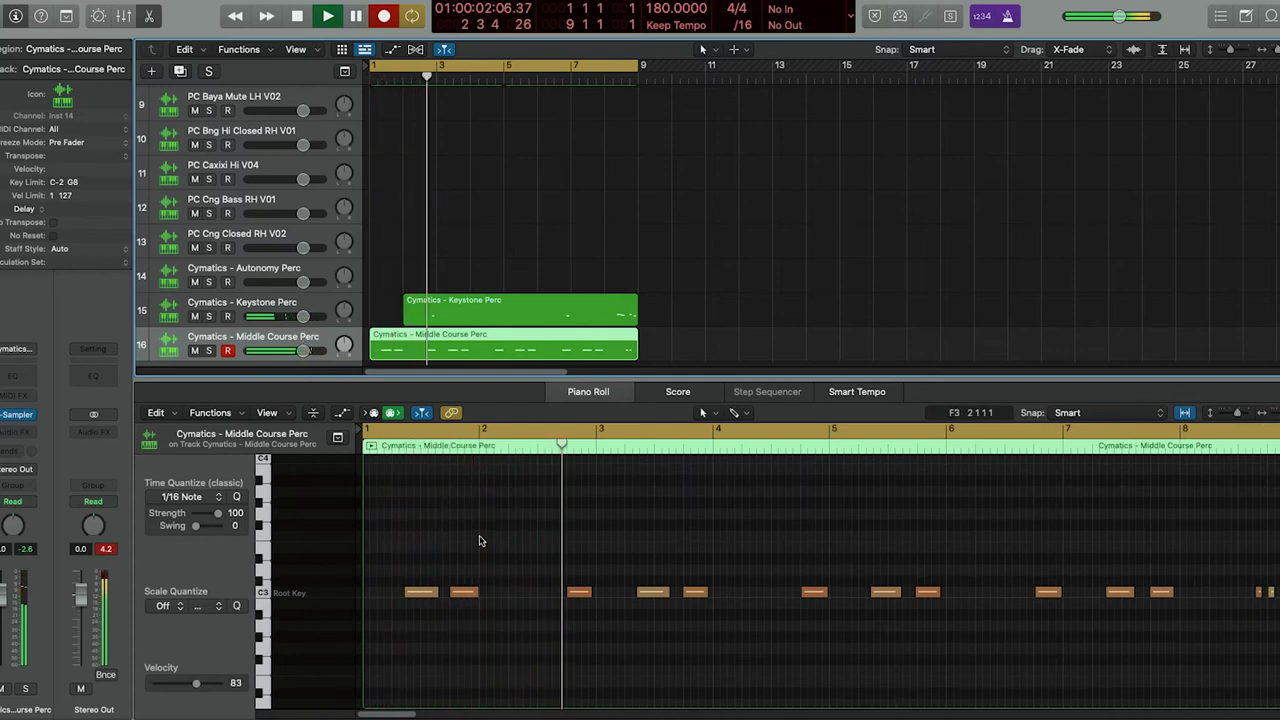
# - Quantize all notes of the Cymatics - Middle Course Perc region to 1/16 and play the result
pyautogui.click(480, 540)
pyautogui.press('super+a')
pyautogui.press('q')
pyautogui.press('space')
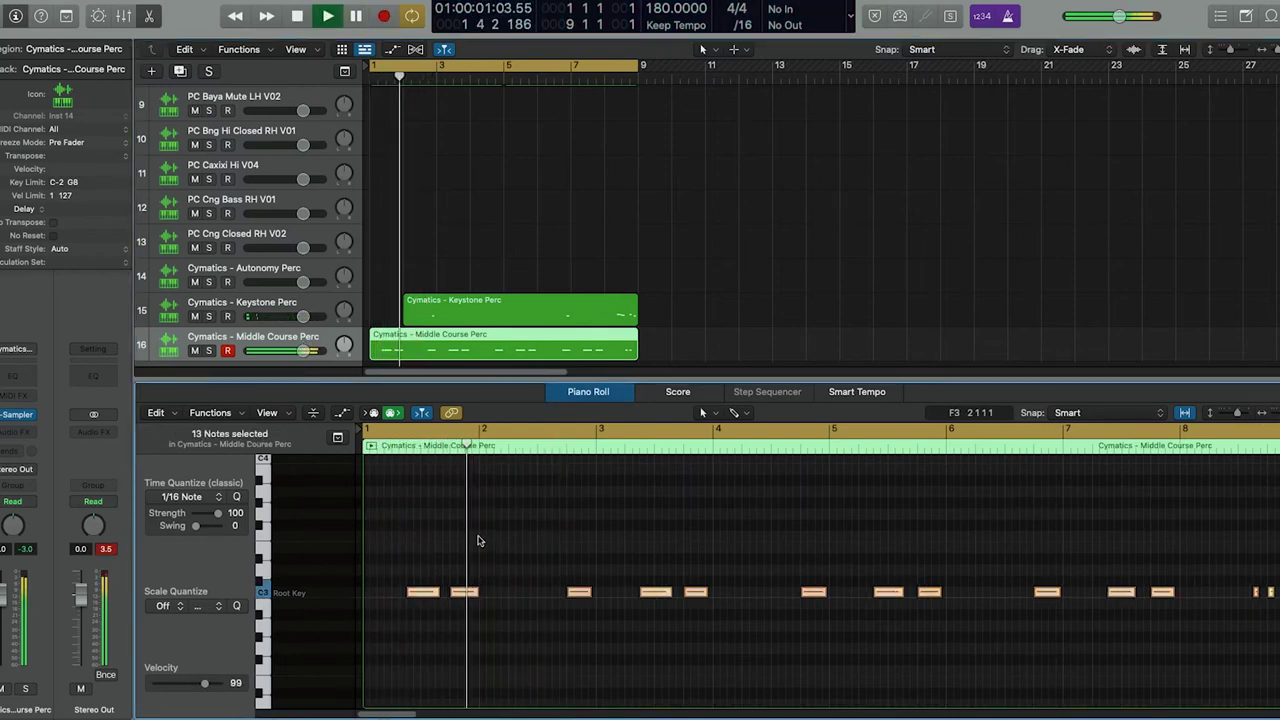
# - Show the note velocity lane for the Middle Course Perc region and raise the velocity of all its notes to 127
pyautogui.press('a')
pyautogui.click(297, 669)
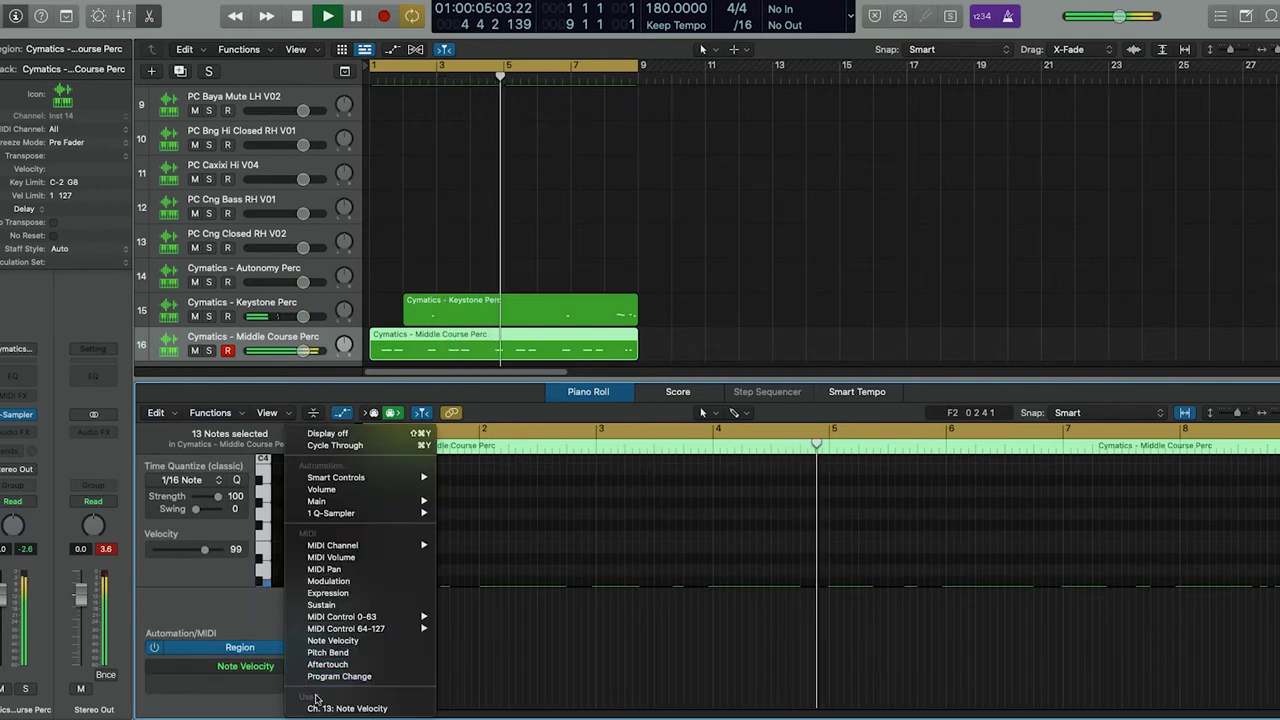
pyautogui.click(473, 615)
pyautogui.moveTo(473, 615); pyautogui.dragTo(468, 525)
pyautogui.press('a')
pyautogui.press('a')
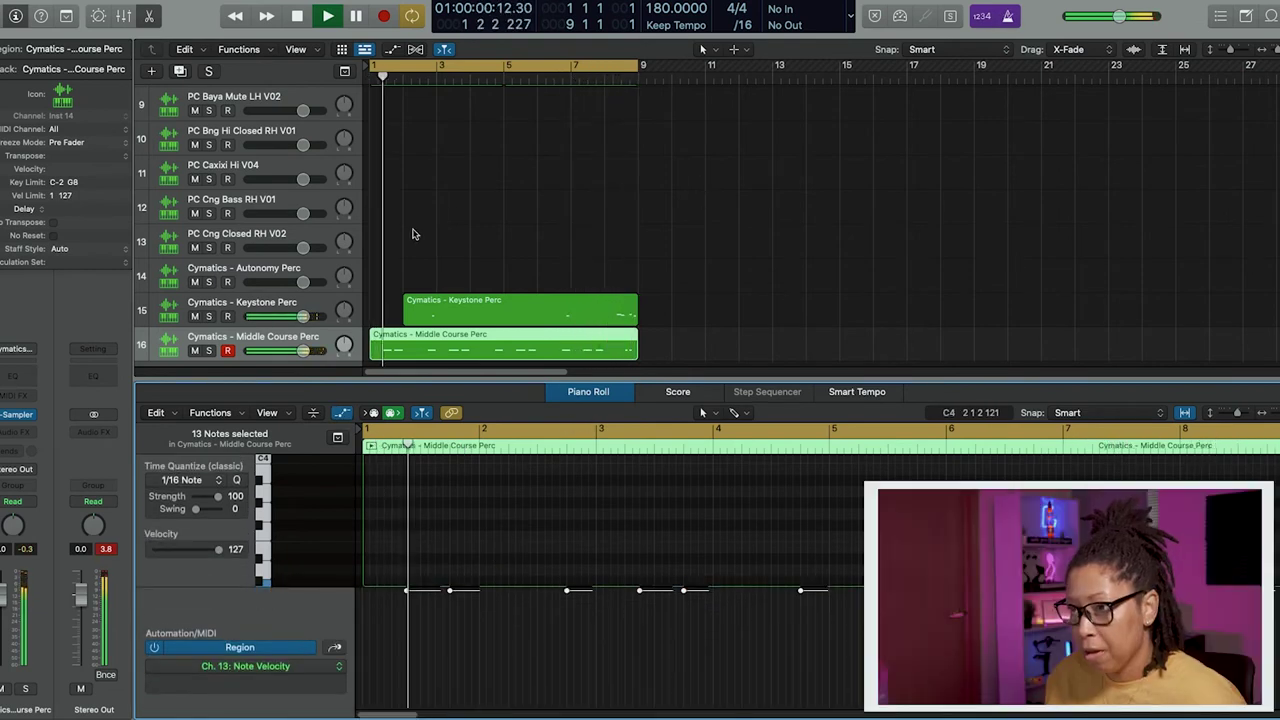
# - Copy the Middle Course Perc region to the Autonomy Perc track, move that copy to PC Cng Closed RH V02 and play it
pyautogui.click(249, 273)
pyautogui.moveTo(489, 352); pyautogui.dragTo(487, 268)
pyautogui.press('space')
pyautogui.press('space')
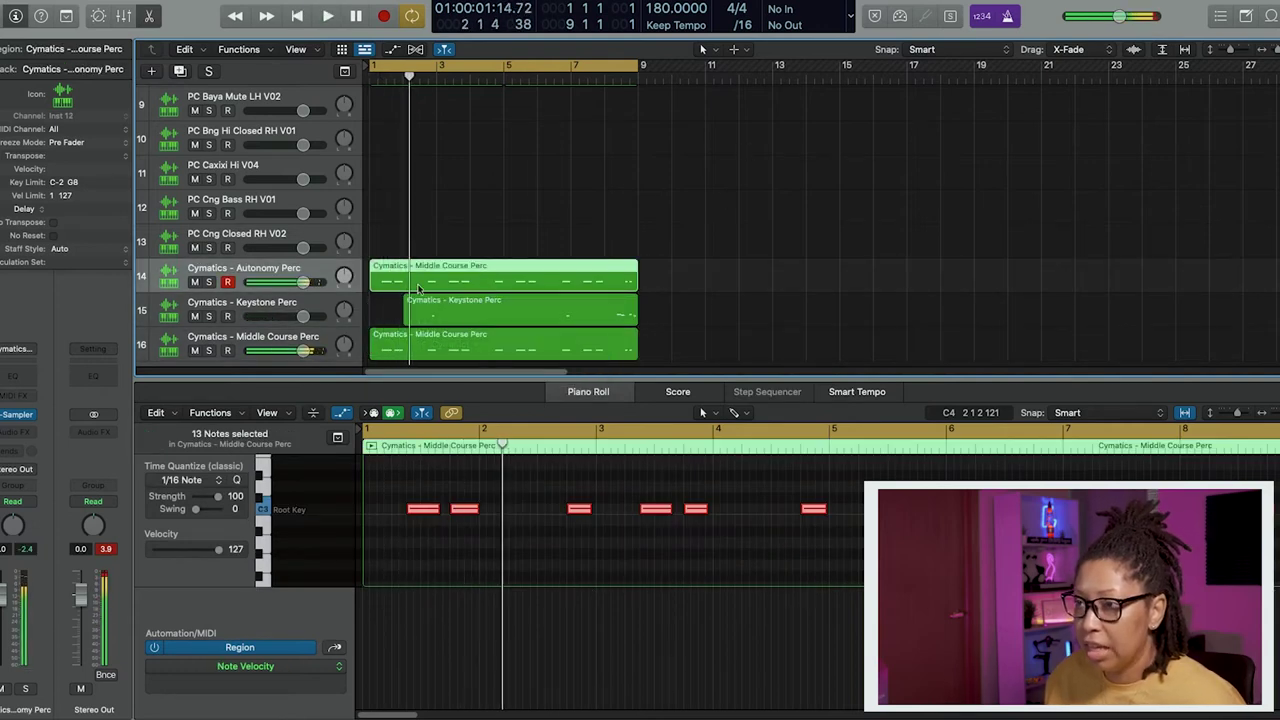
pyautogui.moveTo(447, 271); pyautogui.dragTo(451, 234)
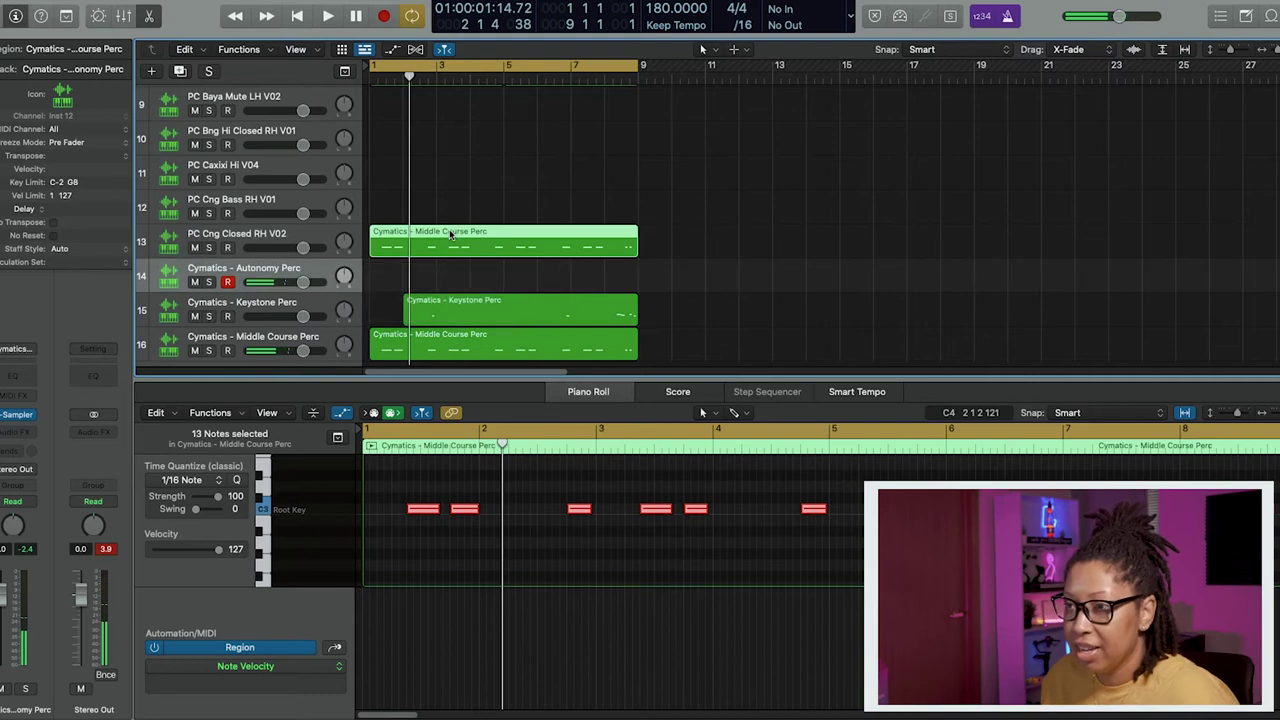
pyautogui.press('space')
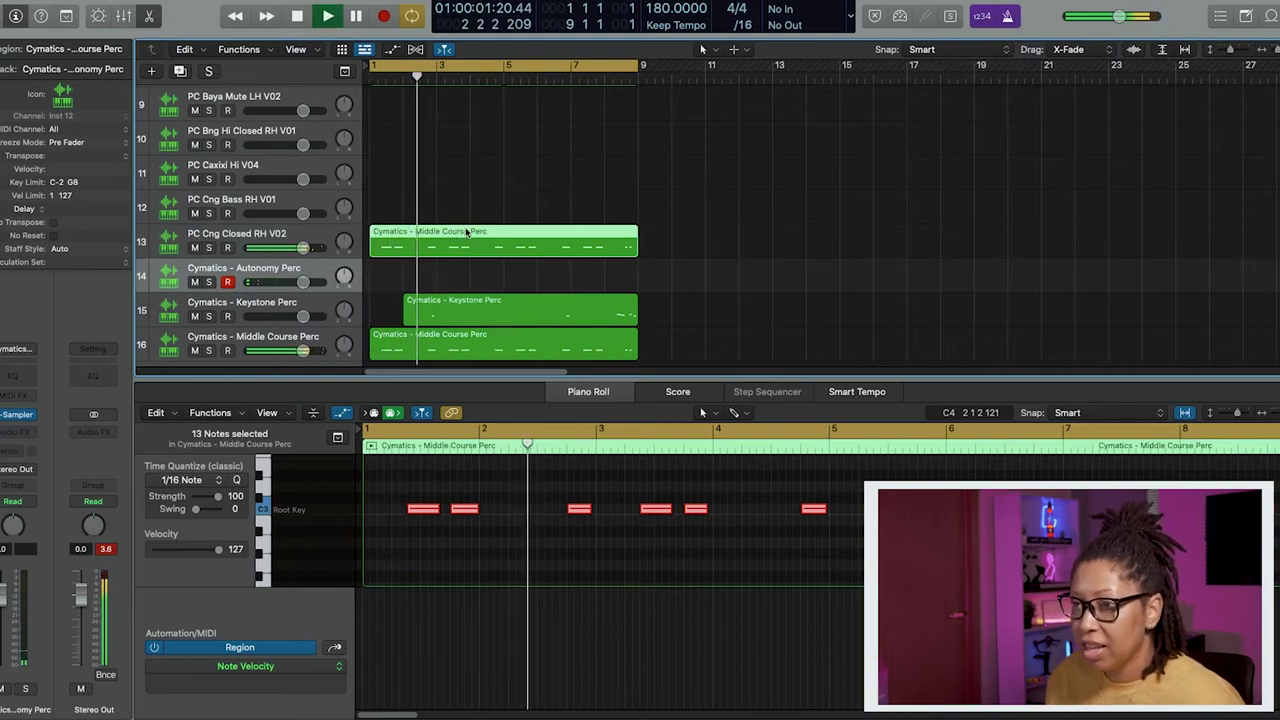
pyautogui.scroll(1, 517, 233)
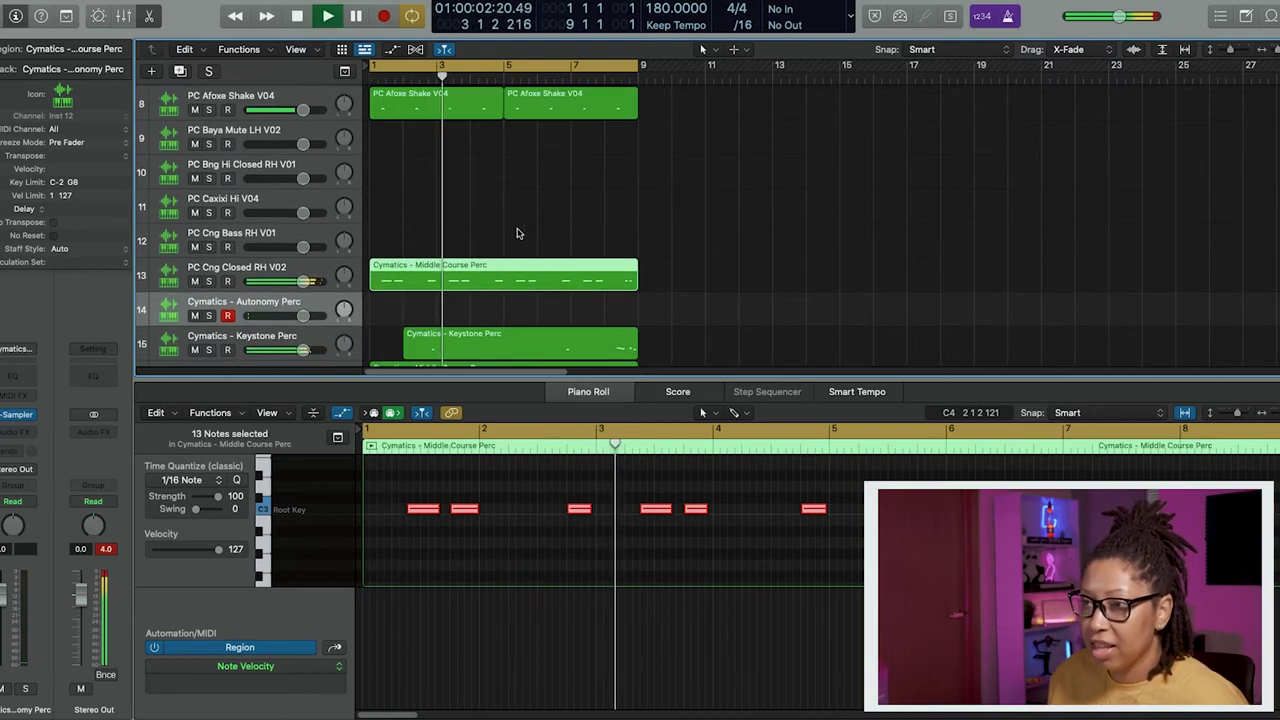
# - Insert a Tuner on the PC Cng Bass RH V01 track and set its sampler's root key to D3
pyautogui.click(228, 198)
pyautogui.press('Down')
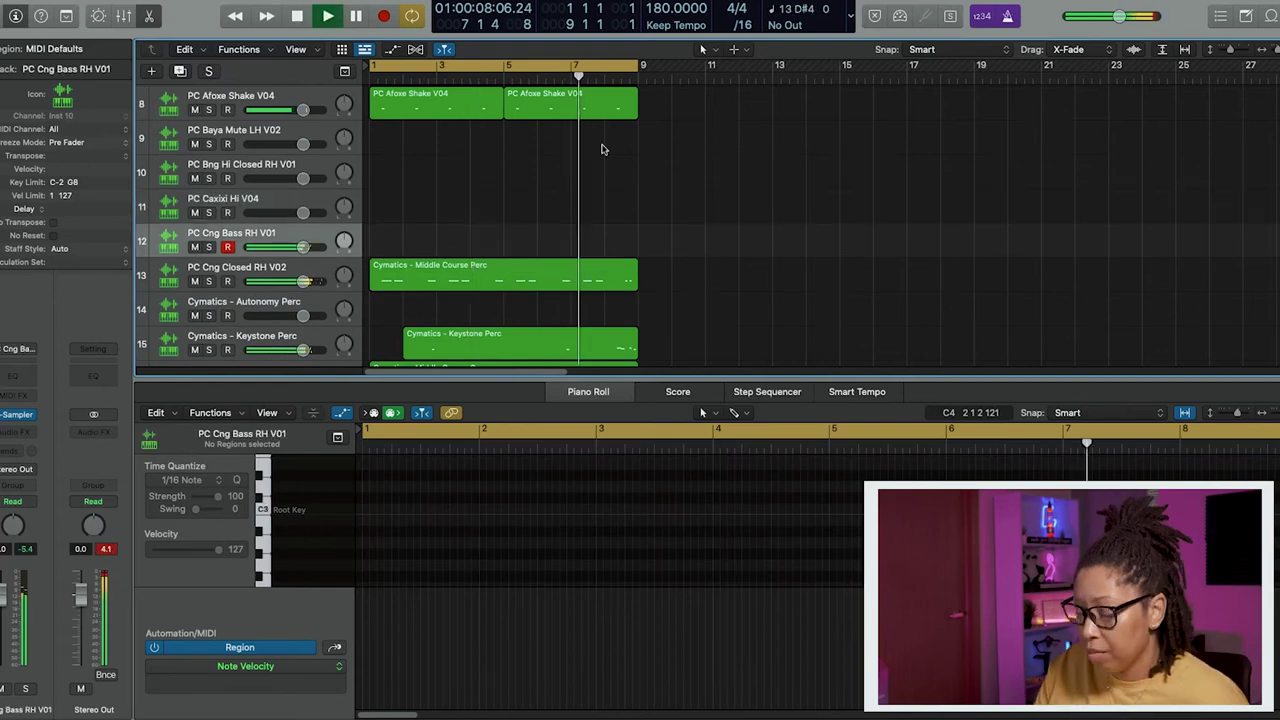
pyautogui.press('space')
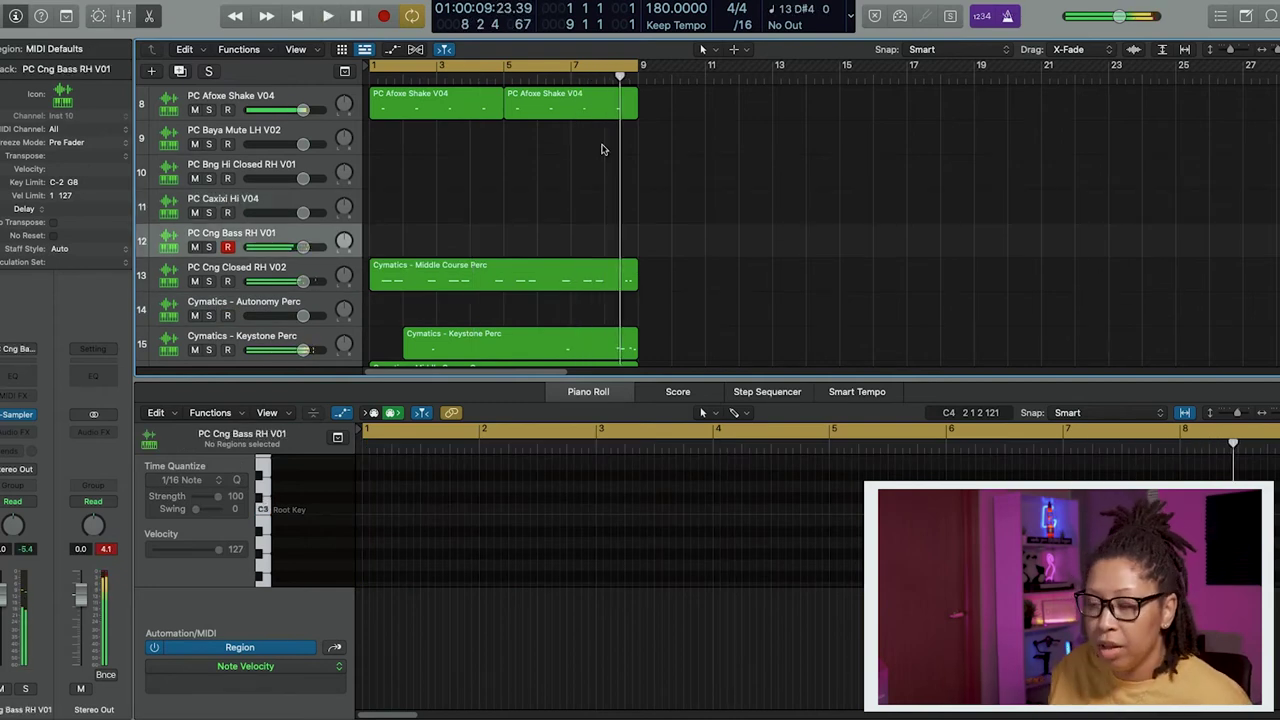
pyautogui.click(25, 434)
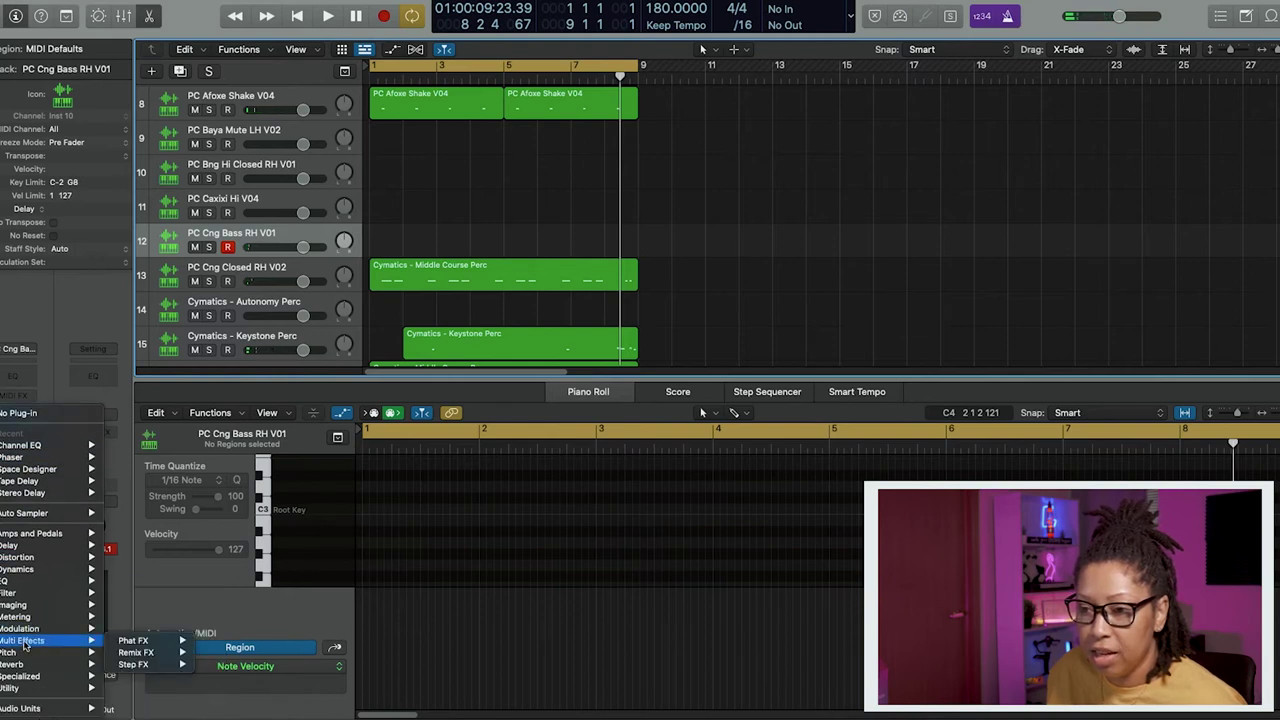
pyautogui.moveTo(30, 622)
pyautogui.moveTo(150, 676)
pyautogui.click(250, 678)
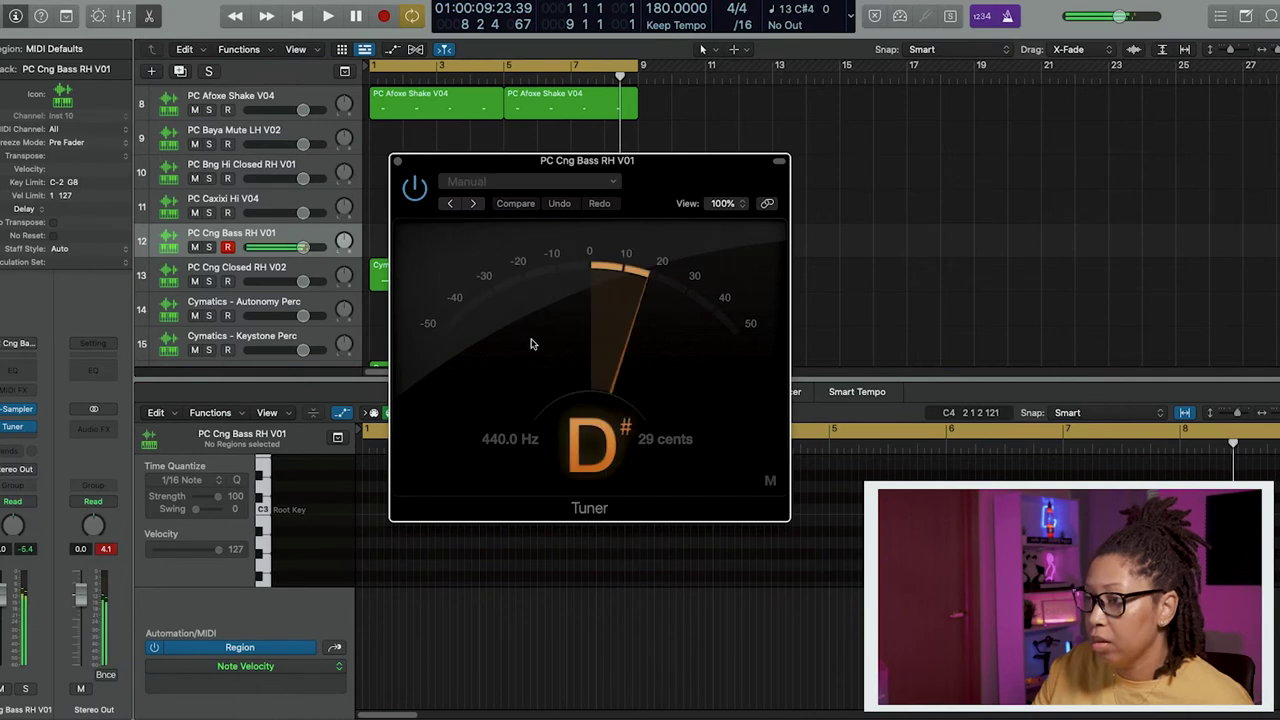
pyautogui.click(18, 411)
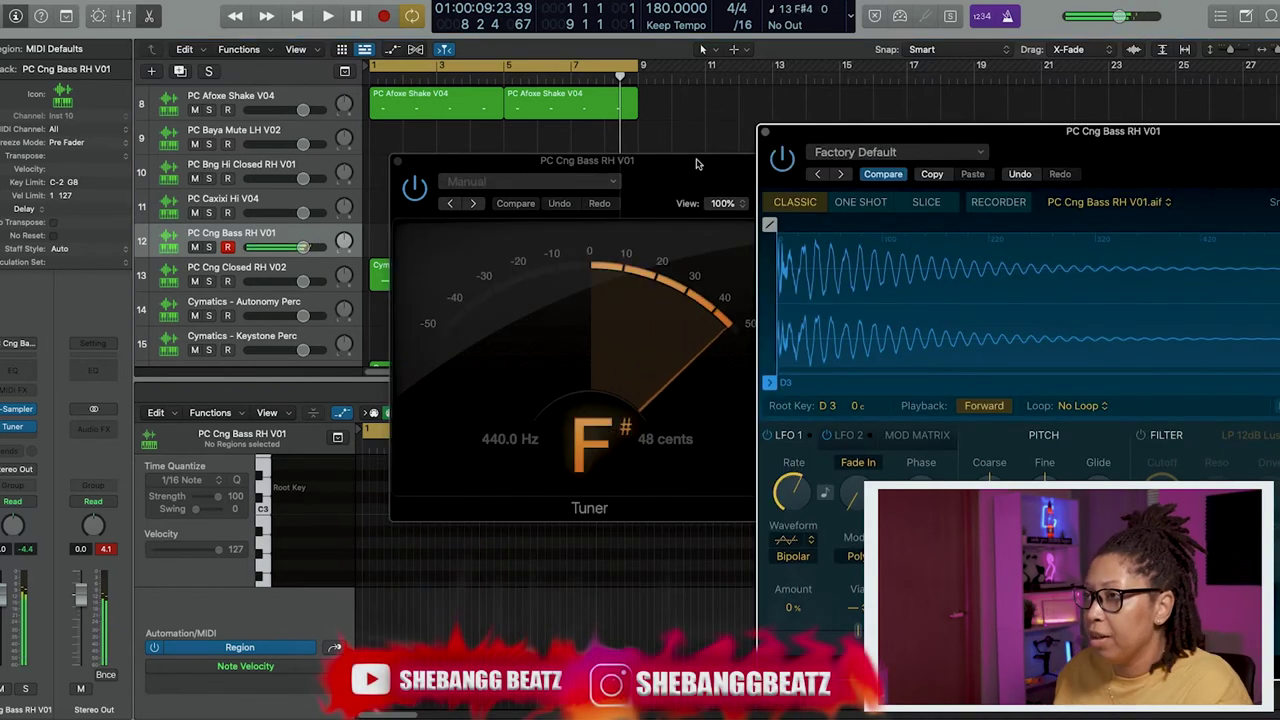
# - Record a four-bar part from bar 1 on the PC Cng Bass RH V01 track and quantize all its notes to 1/16
pyautogui.press('r')
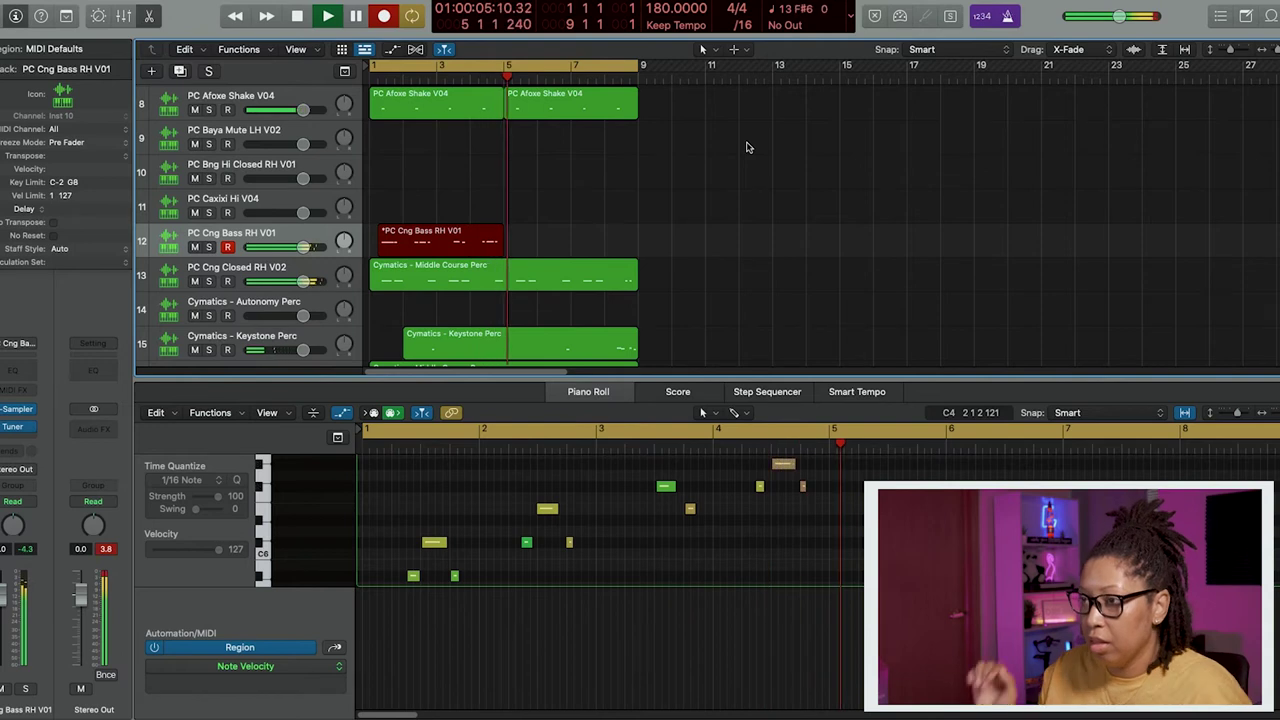
pyautogui.press('space')
pyautogui.click(619, 515)
pyautogui.press('super+a')
pyautogui.press('q')
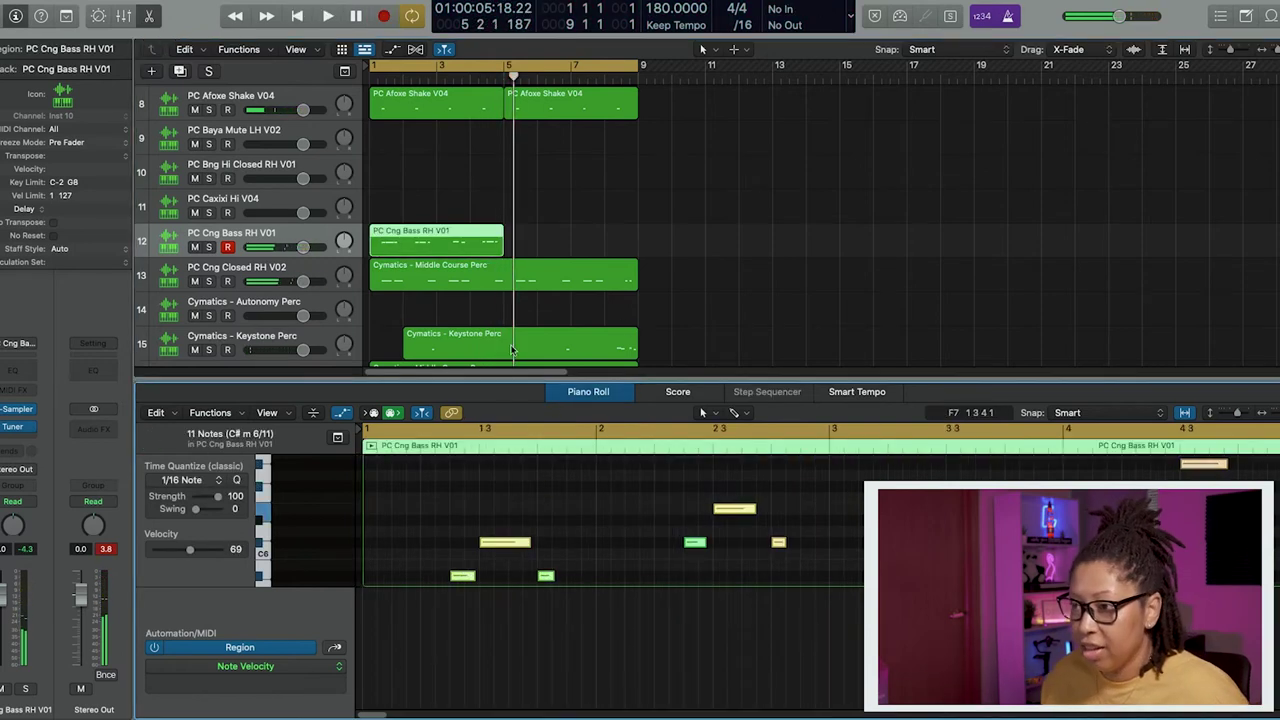
pyautogui.press('space')
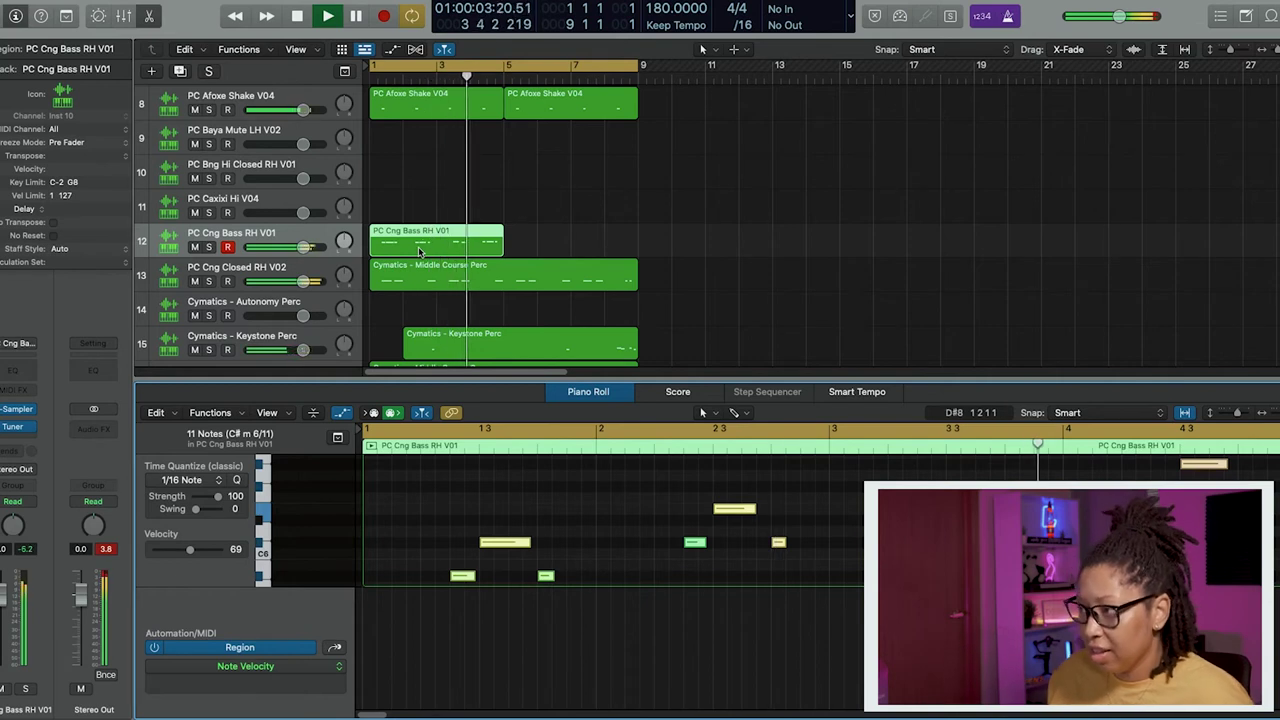
# - Repeat the four-bar PC Cng Bass RH V01 region from bar 5 and play the result
pyautogui.click(419, 252)
pyautogui.press('super+r')
pyautogui.press('space')
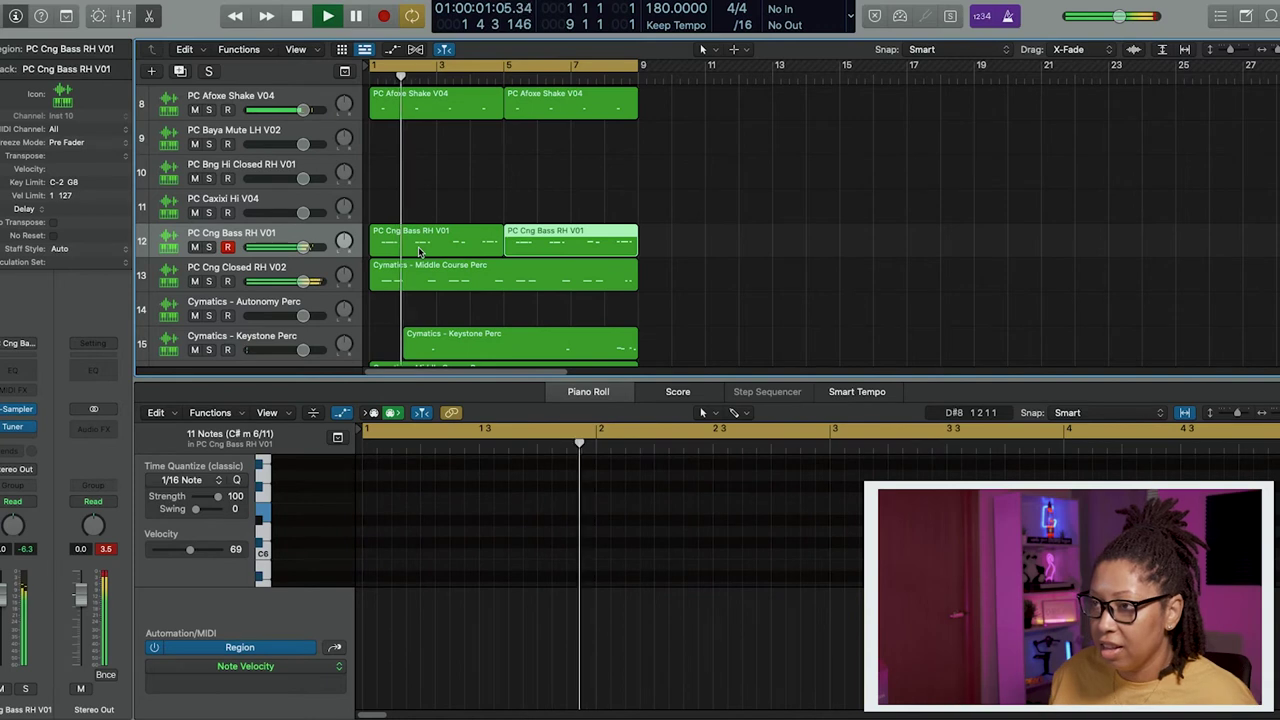
# - Raise the pitch of the last two notes in bar 2 of the first PC Cng Bass RH V01 region
pyautogui.click(419, 252)
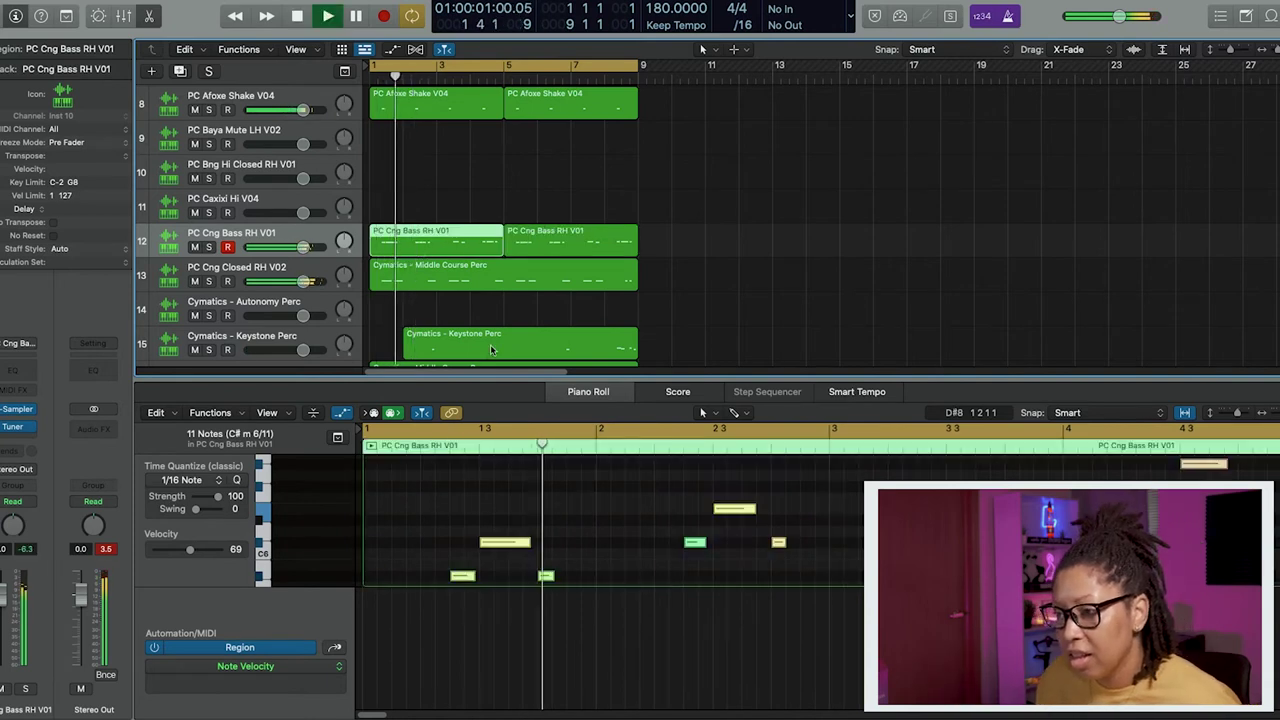
pyautogui.click(770, 542)
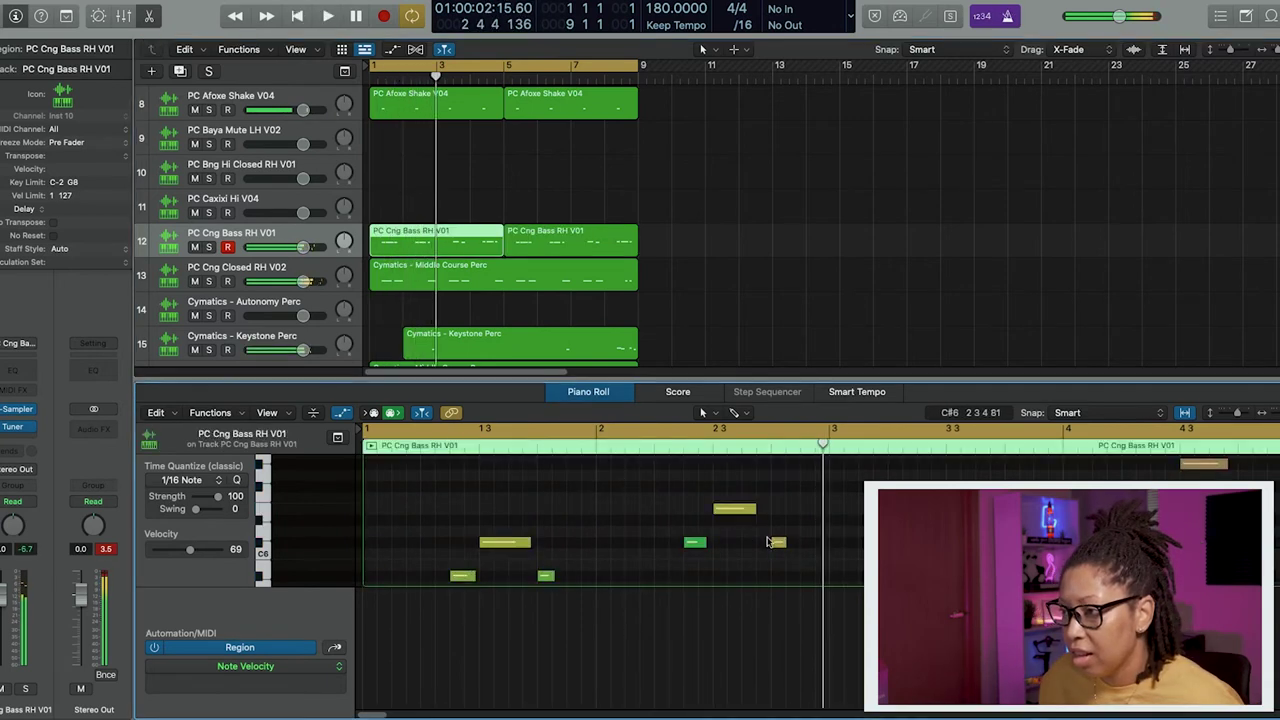
pyautogui.moveTo(741, 509); pyautogui.dragTo(741, 469)
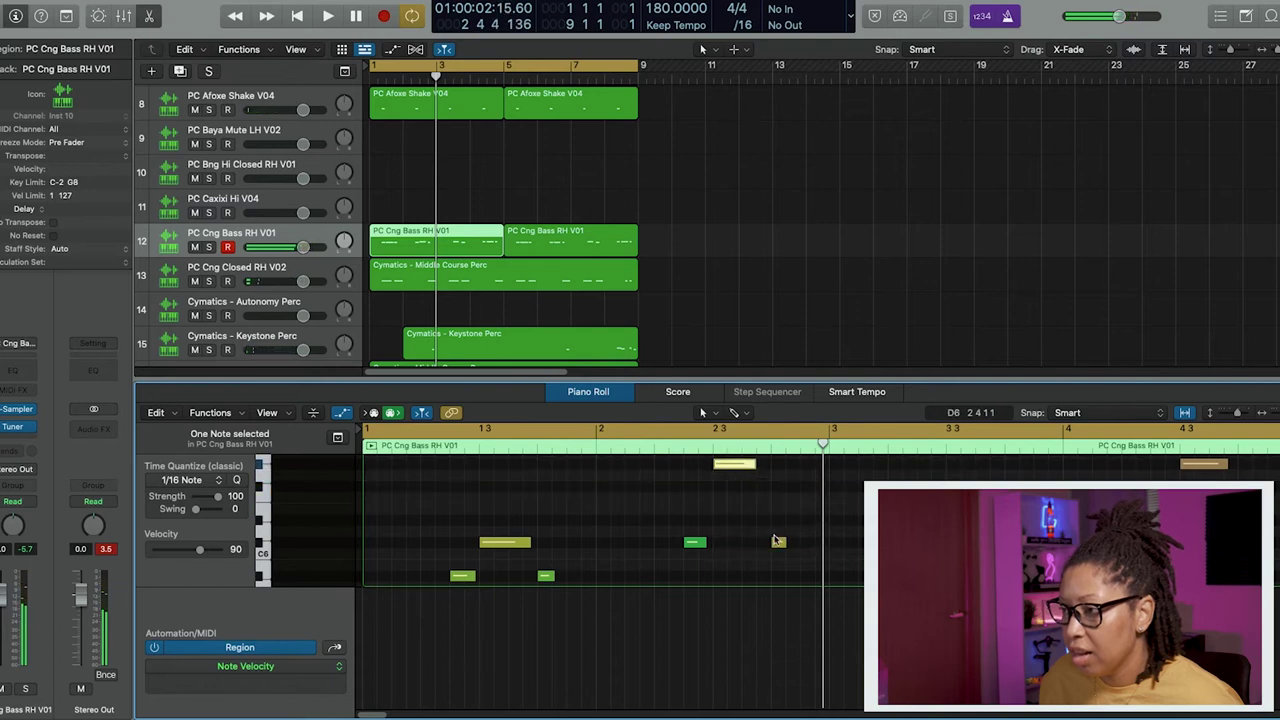
pyautogui.moveTo(779, 543); pyautogui.dragTo(779, 521)
pyautogui.press('space')
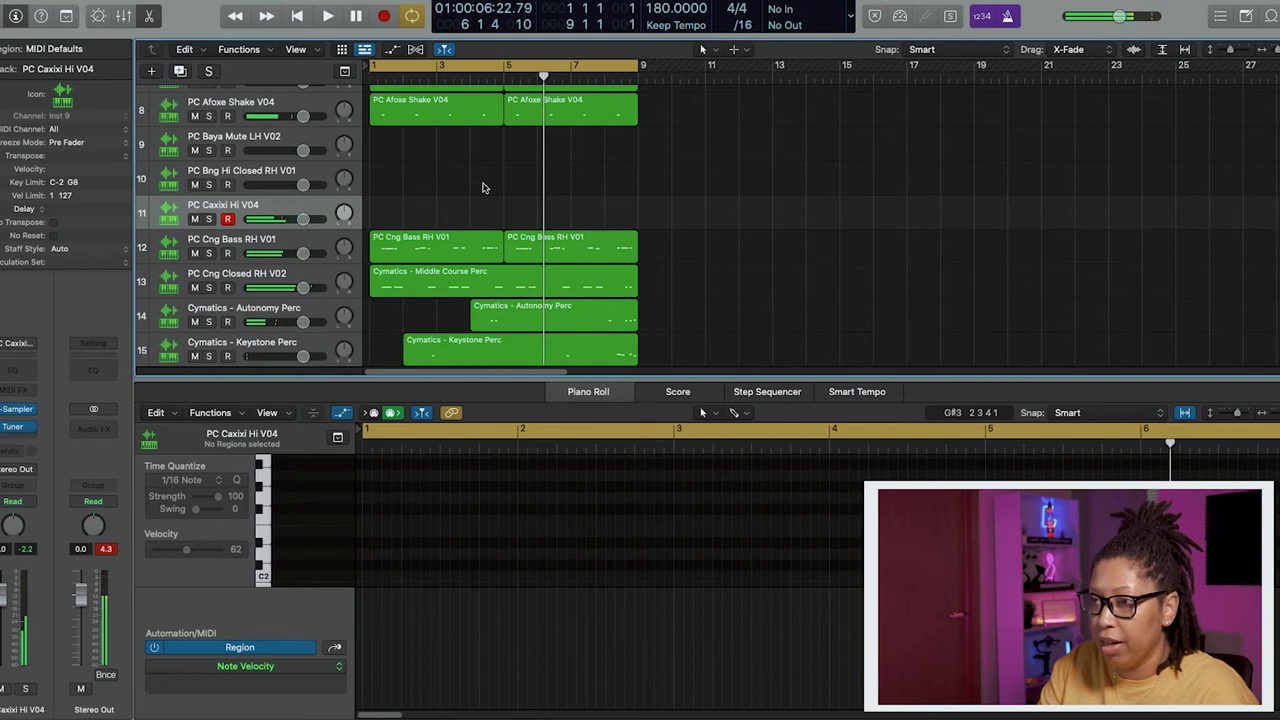
# - Record a four-bar part from bar 1 on the PC Caxixi Hi V04 track
pyautogui.press('r')
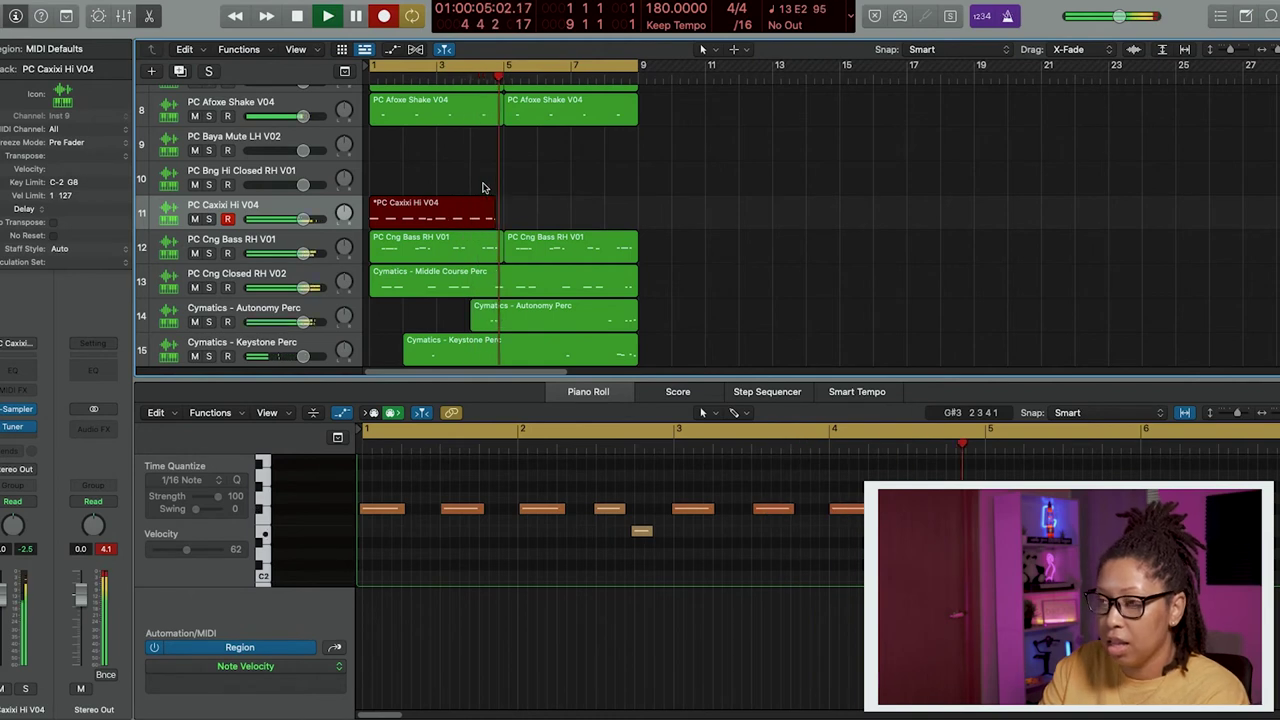
pyautogui.press('space')
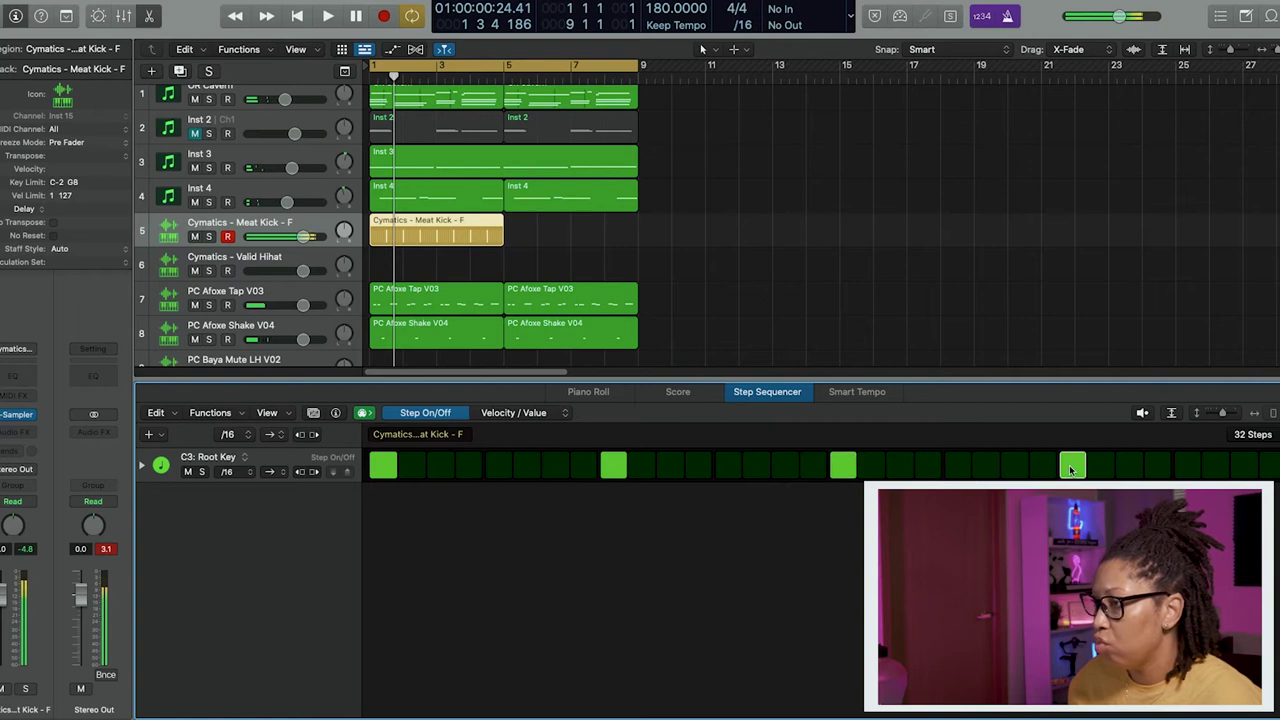
# - Add a kick on step 23 of the Meat Kick pattern and extend the pattern to 64 steps
pyautogui.press('space')
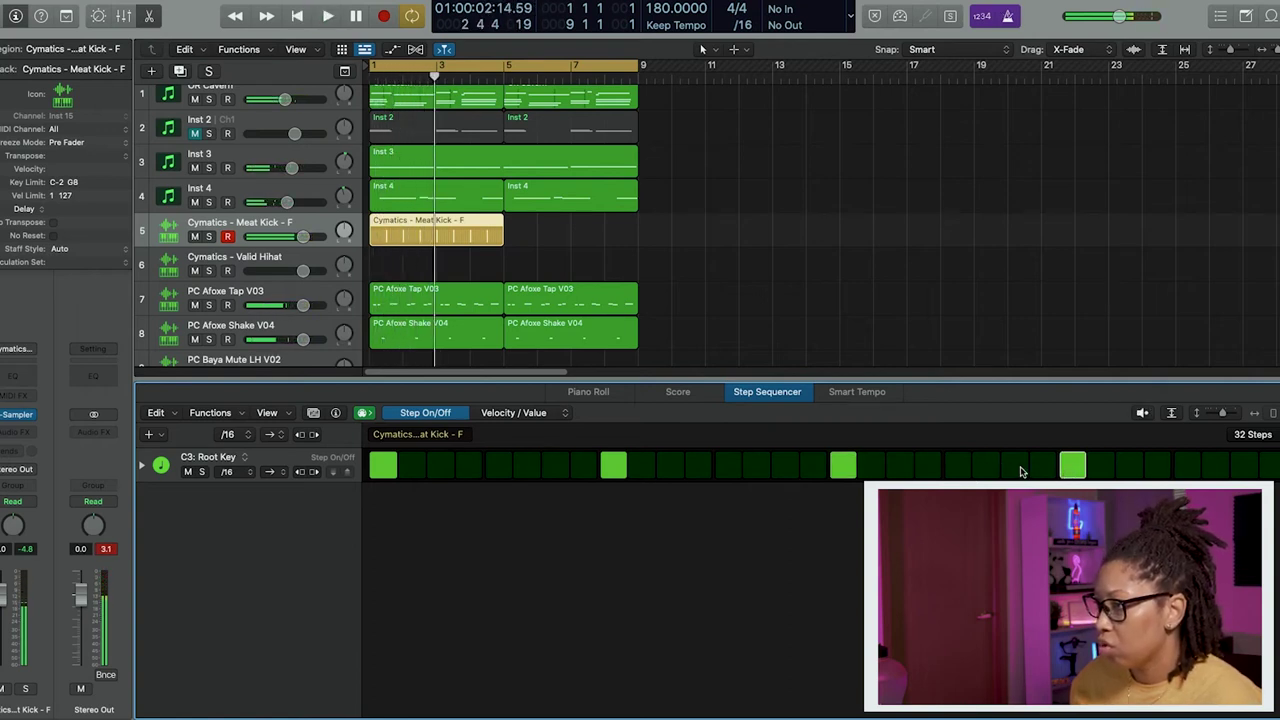
pyautogui.click(1022, 471)
pyautogui.press('space')
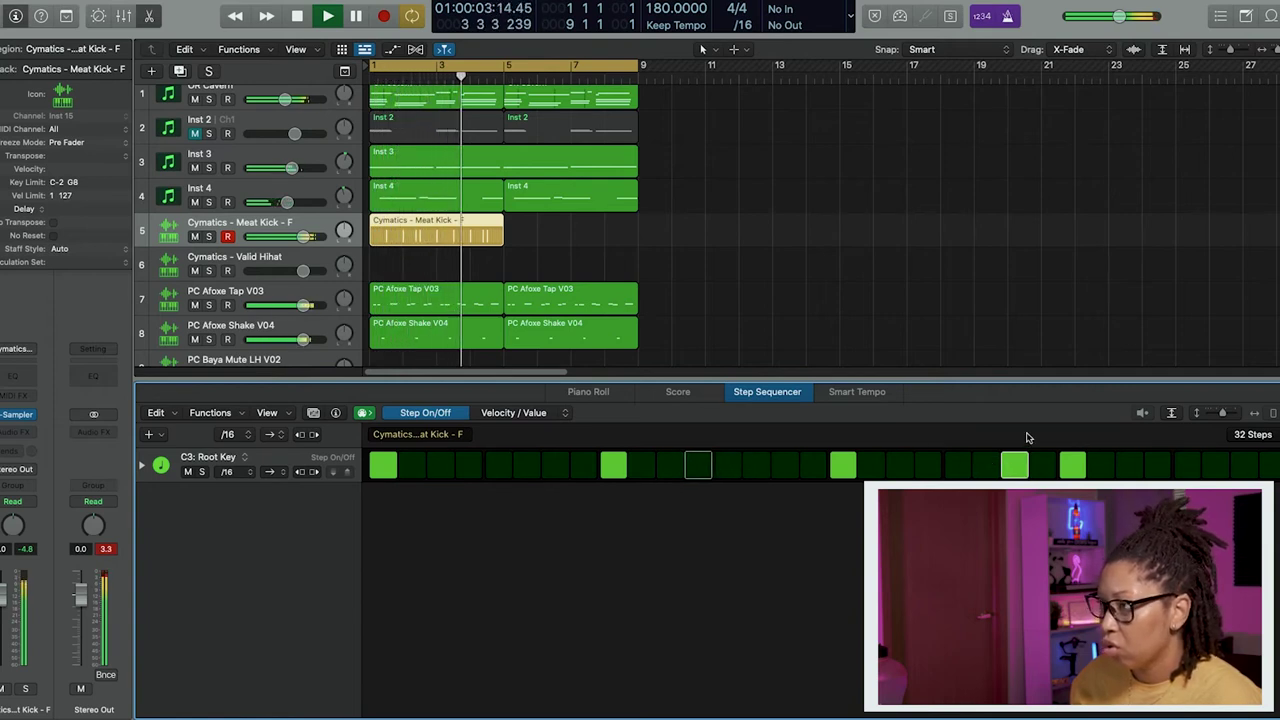
pyautogui.press('space')
pyautogui.click(1253, 434)
pyautogui.click(1253, 472)
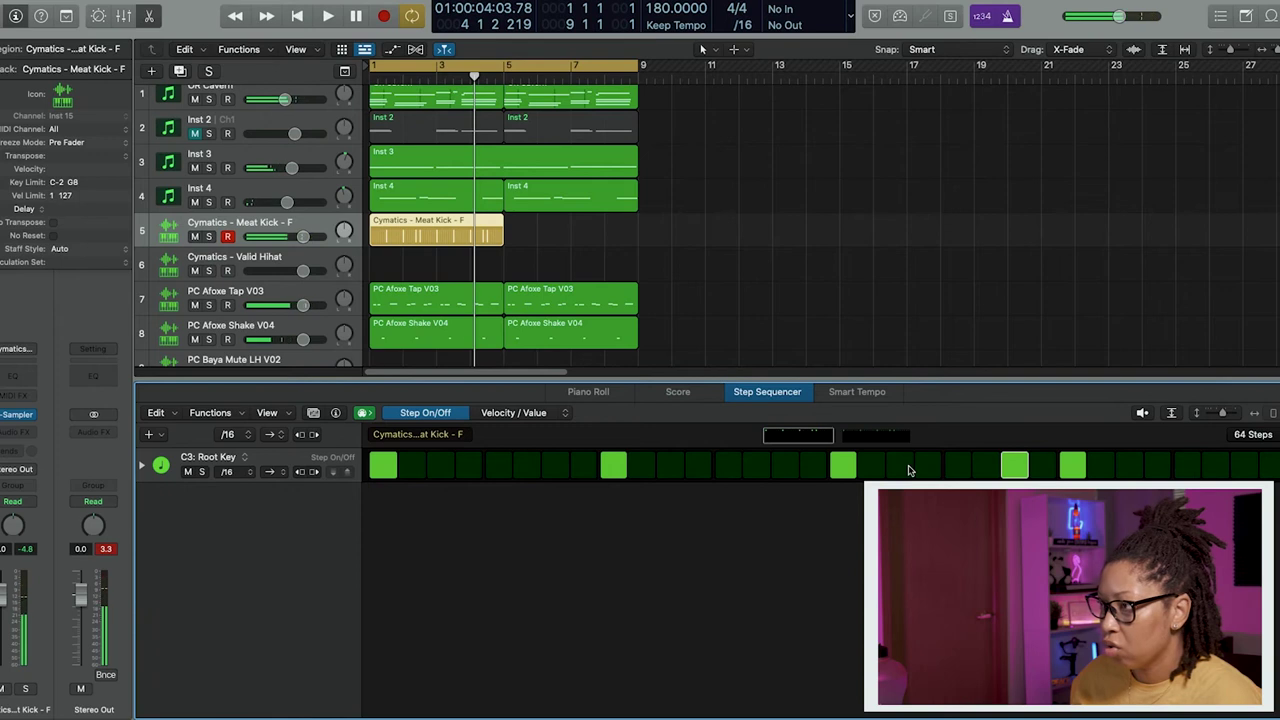
pyautogui.press('space')
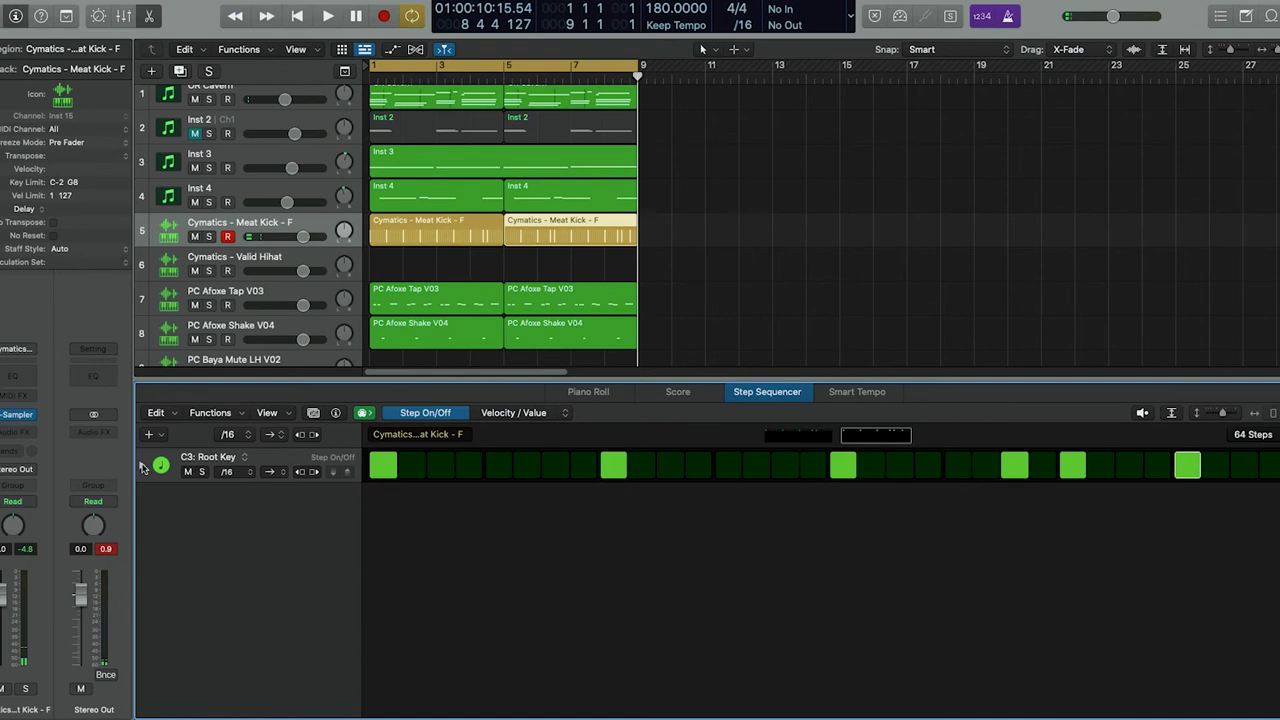
# - Expand the kick row's subrows, change Gate to Note Repeat, and set the last kick to 2 repeats
pyautogui.click(142, 467)
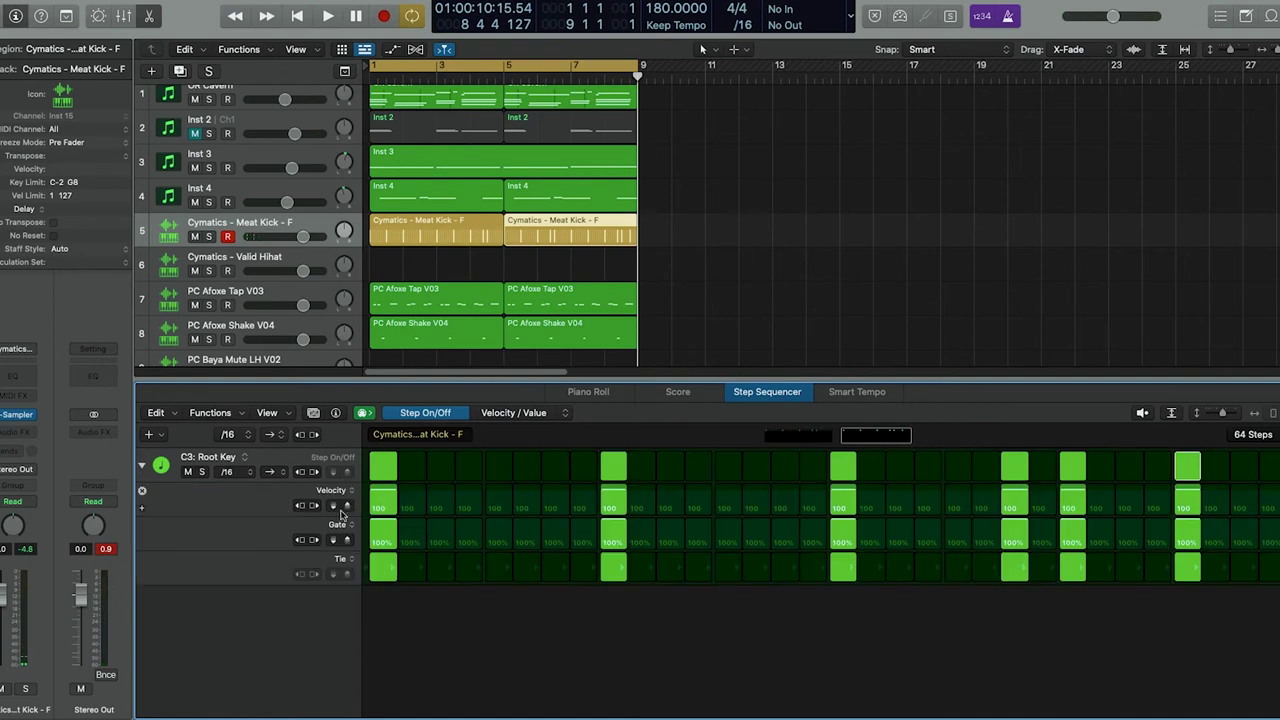
pyautogui.click(345, 527)
pyautogui.click(364, 581)
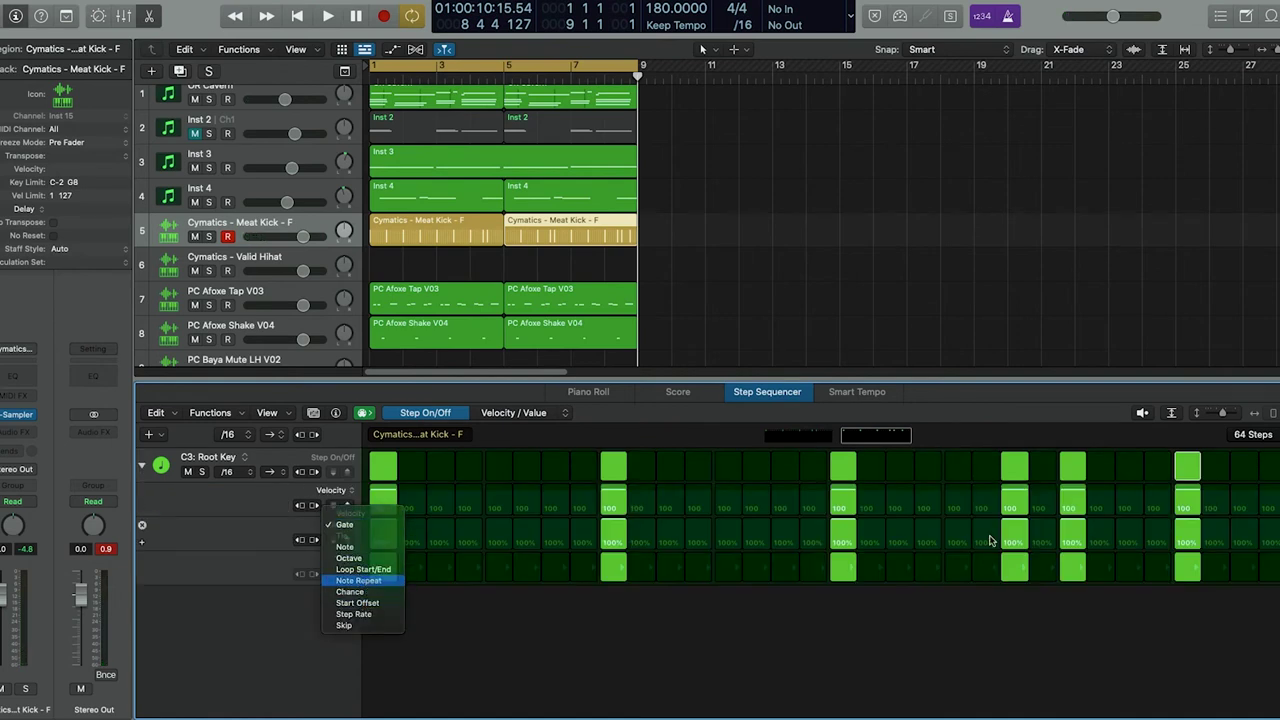
pyautogui.click(1193, 541)
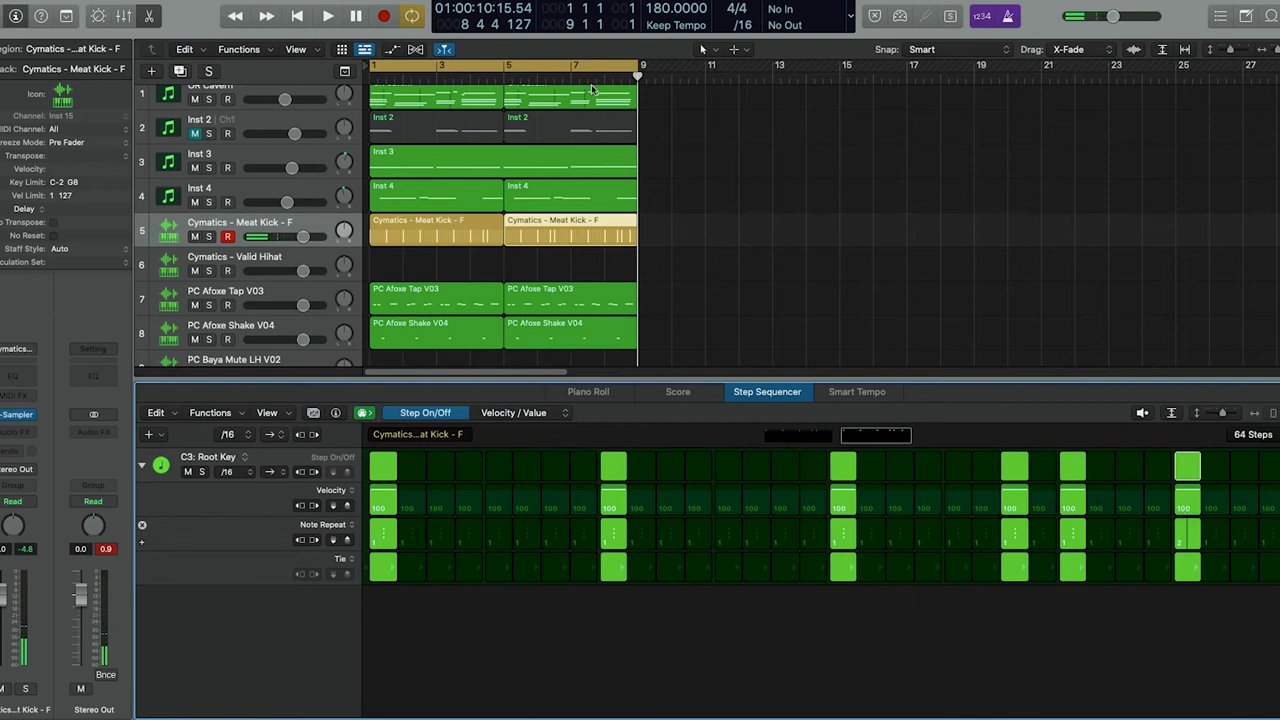
pyautogui.press('space')
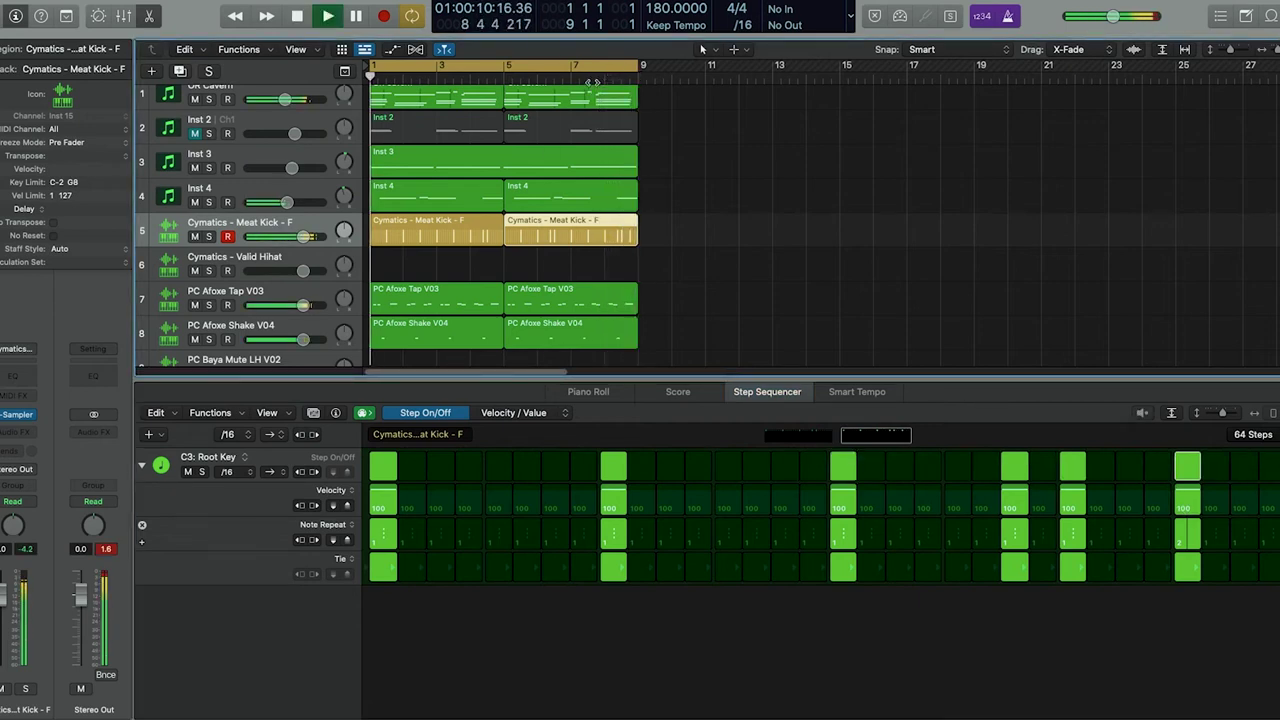
# - Try to tie the last kick with the following step, give it 3 note repeats, and play from bar 8
pyautogui.press('space')
pyautogui.click(1216, 466)
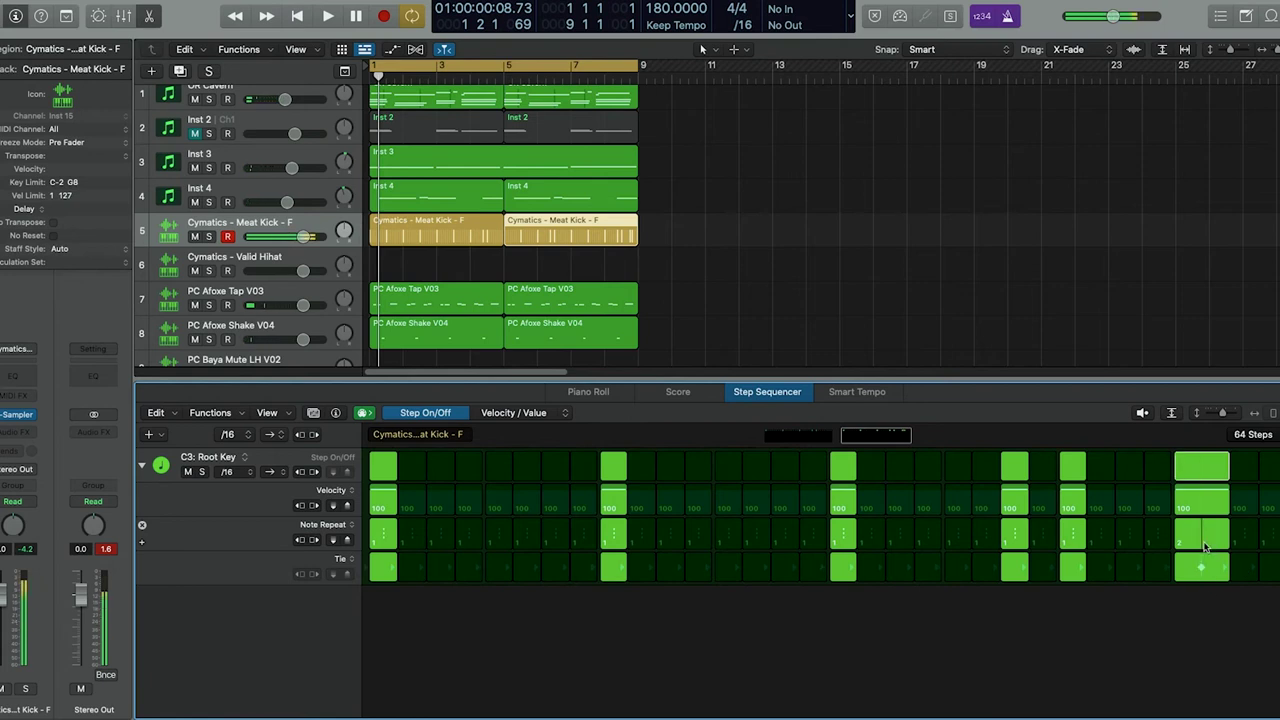
pyautogui.click(606, 78)
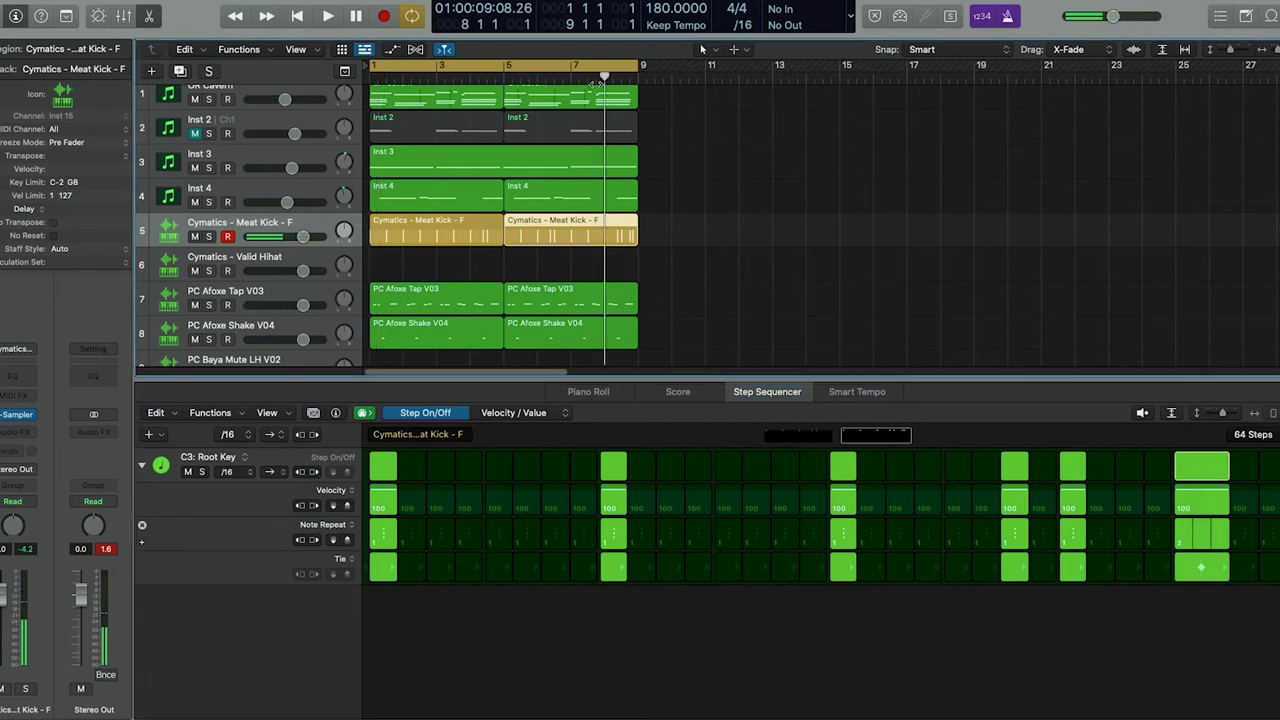
pyautogui.press('space')
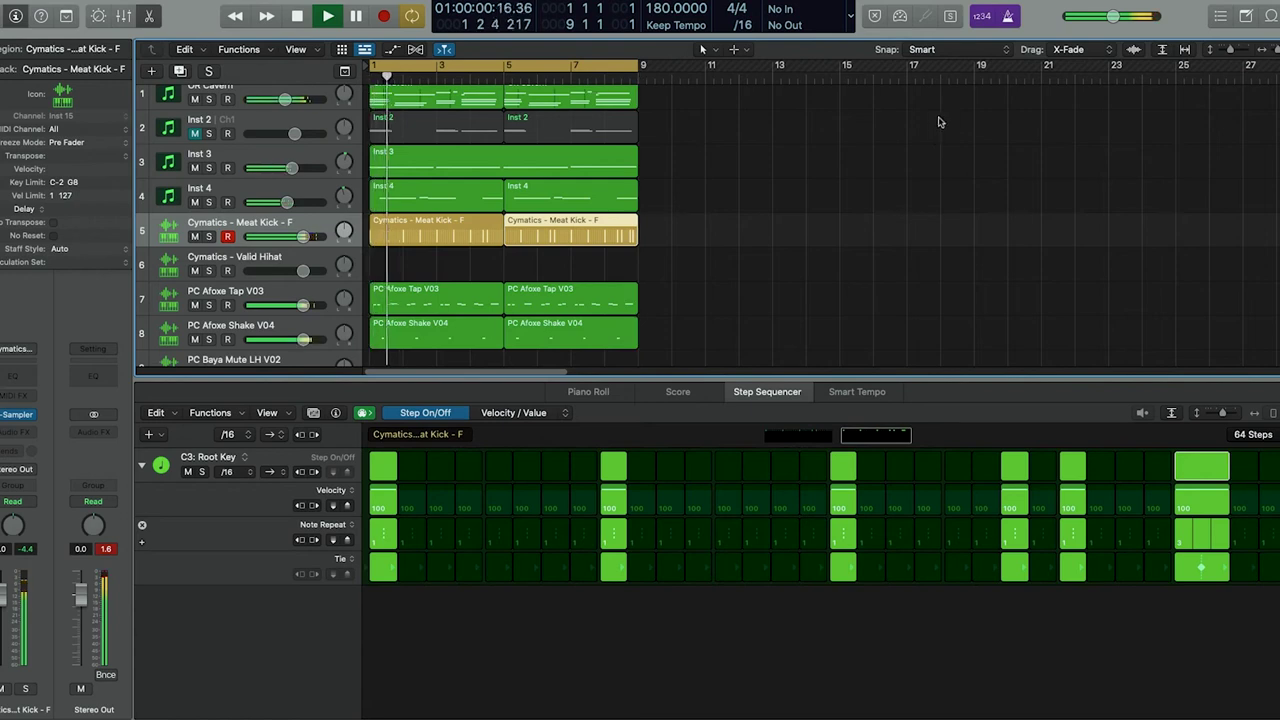
pyautogui.click(929, 210)
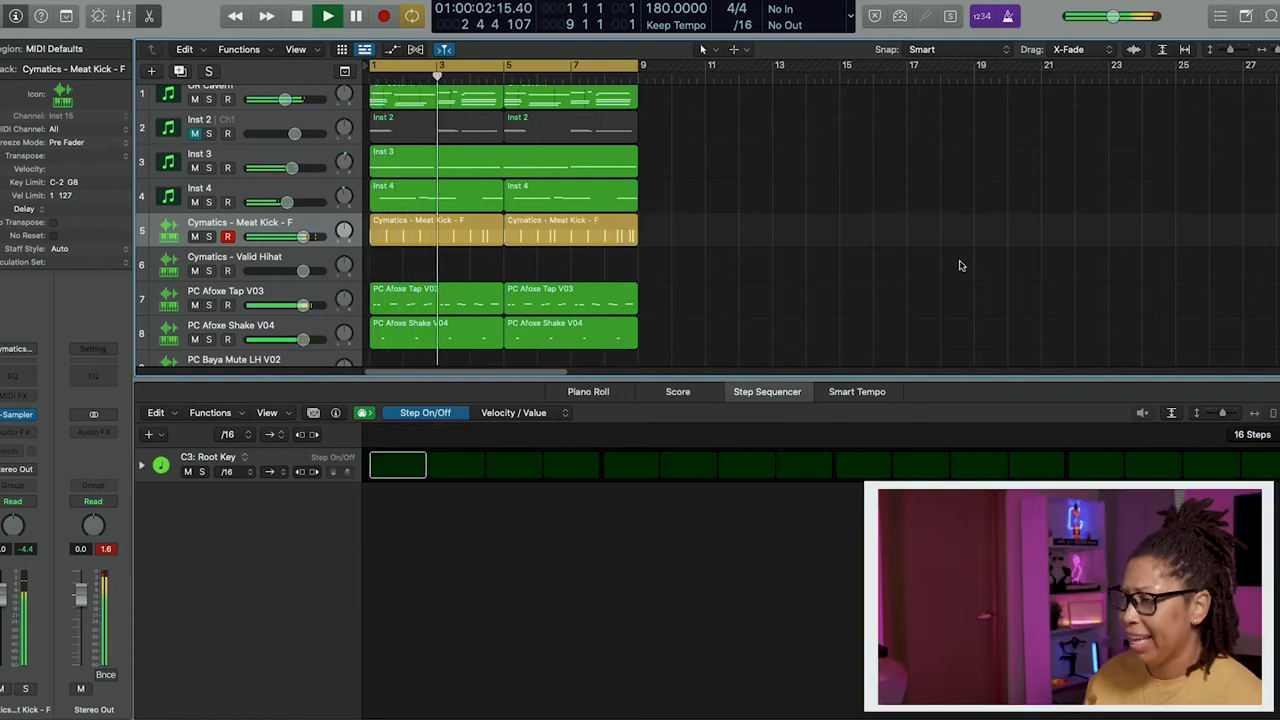
pyautogui.press('x')
pyautogui.press('x')
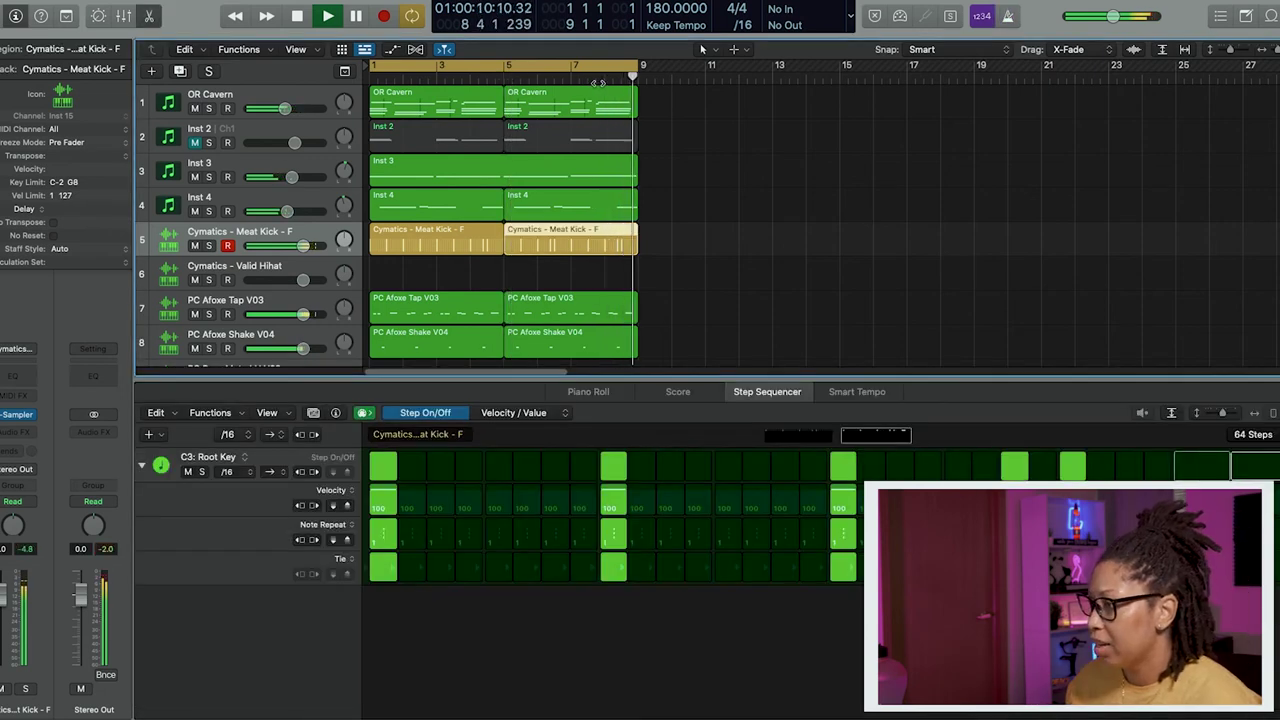
pyautogui.click(845, 157)
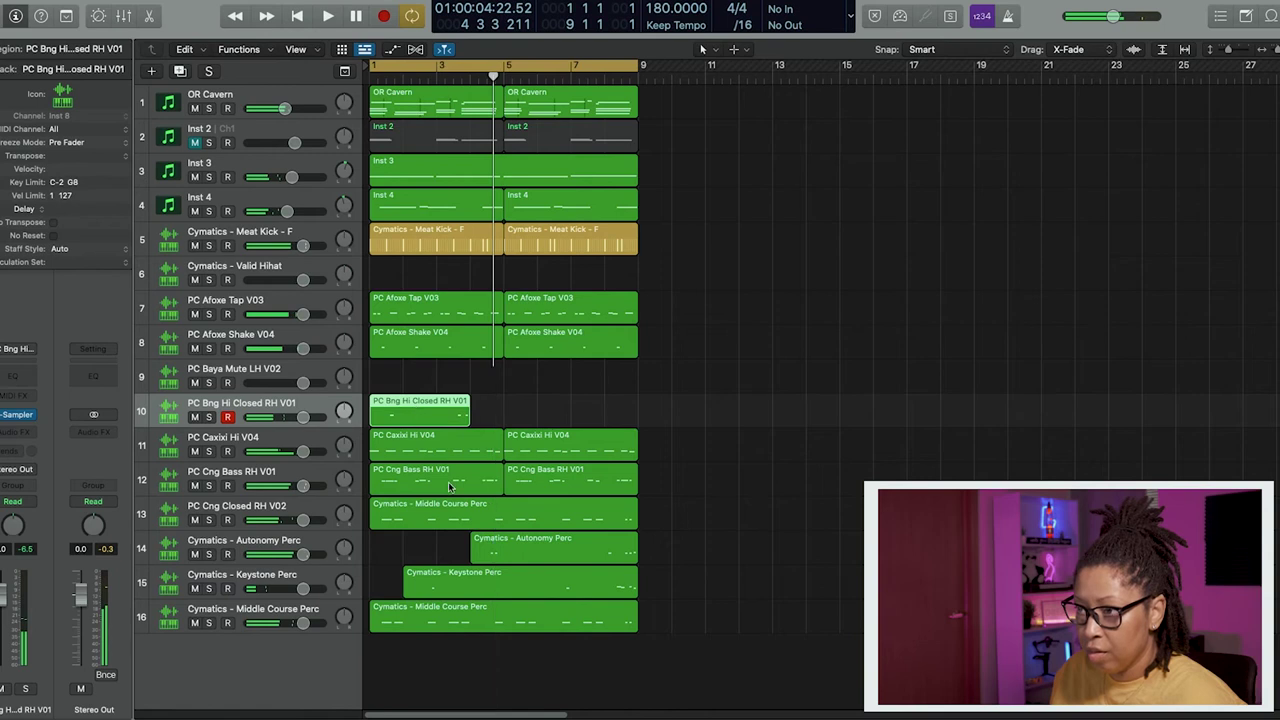
# - Show the PC Bng Hi Closed RH V01 region in the Piano Roll and play it
pyautogui.press('p')
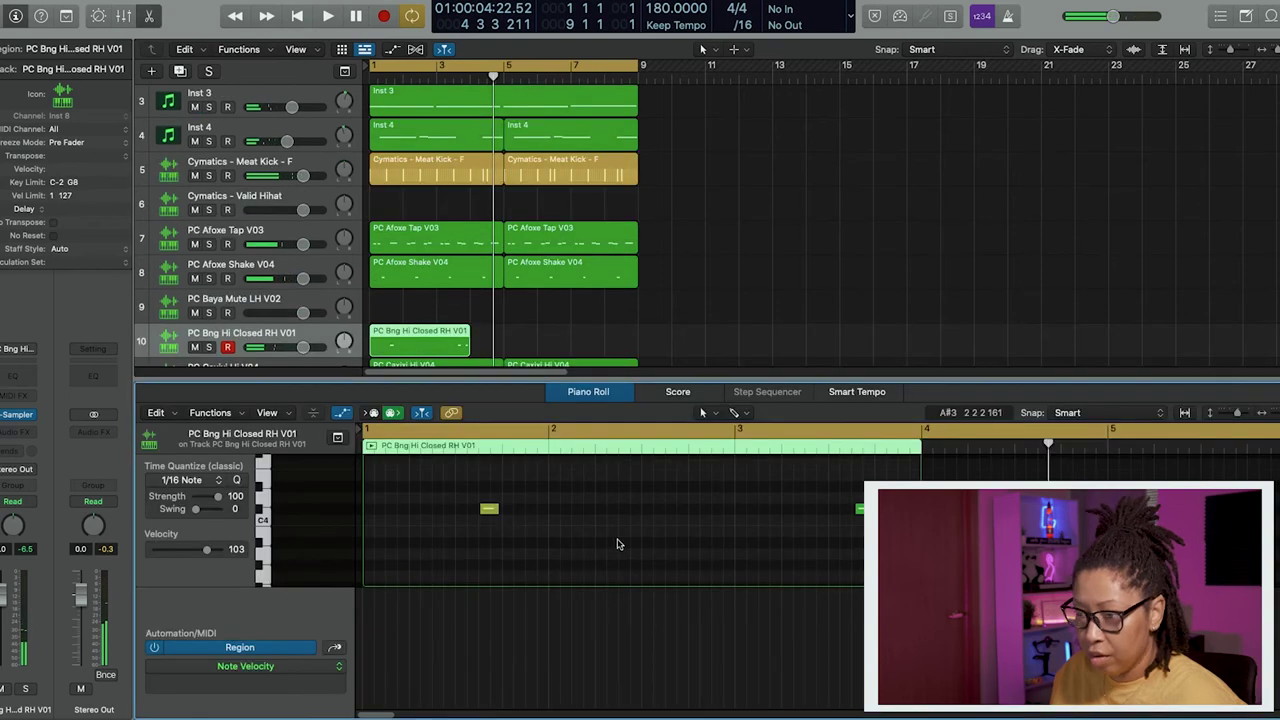
pyautogui.press('space')
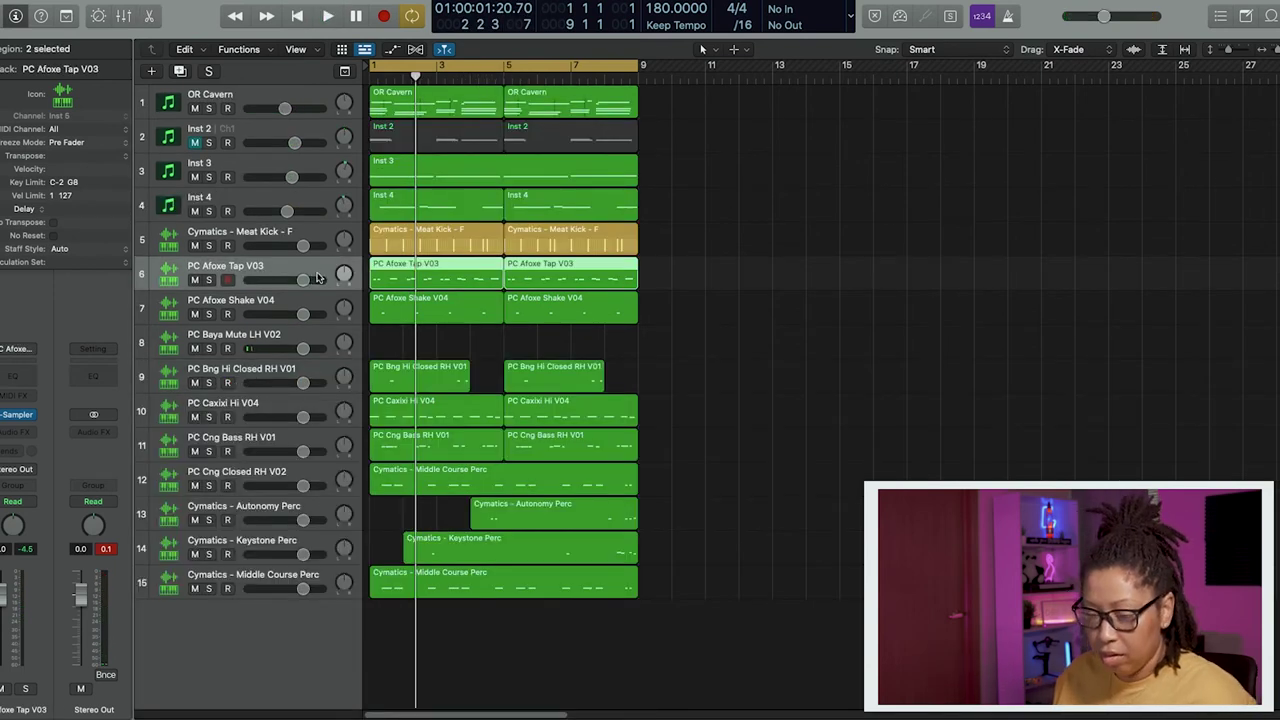
# - Undo the deletion of the Cymatics - Valid Hihat track and delete the empty PC Baya Mute LH V02 track instead
pyautogui.press('super+z')
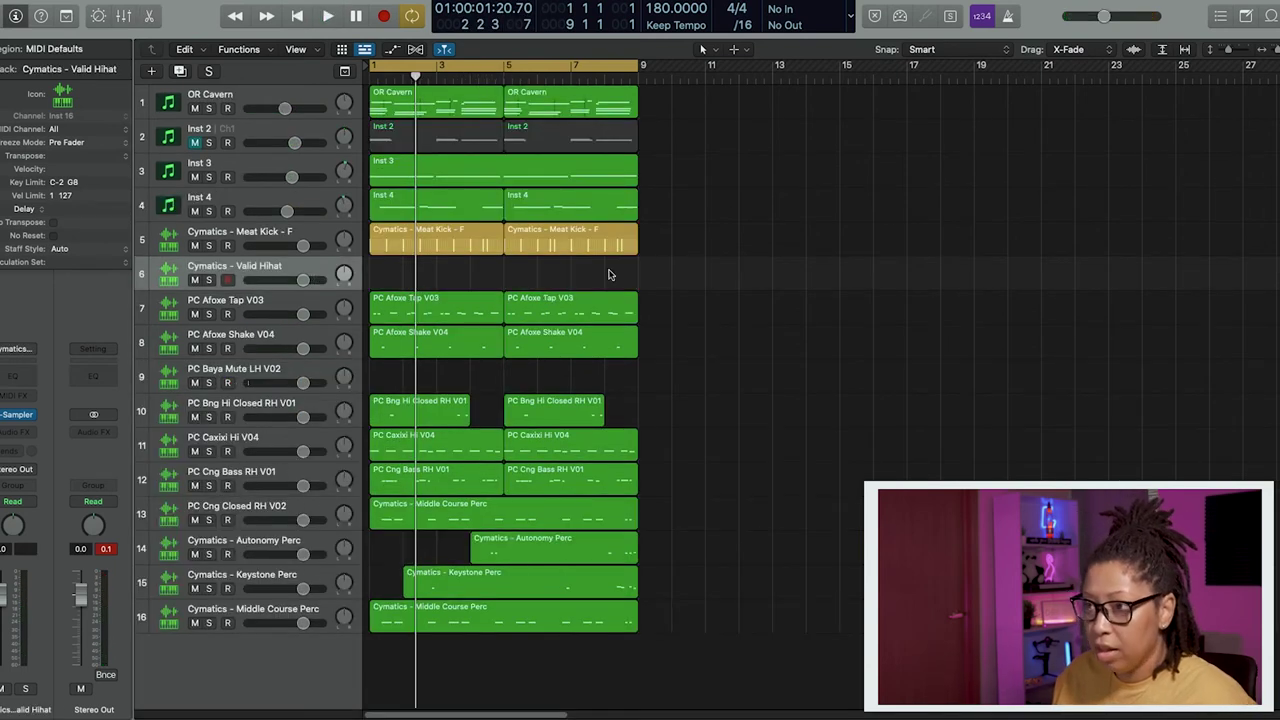
pyautogui.click(275, 380)
pyautogui.press('super+BackSpace')
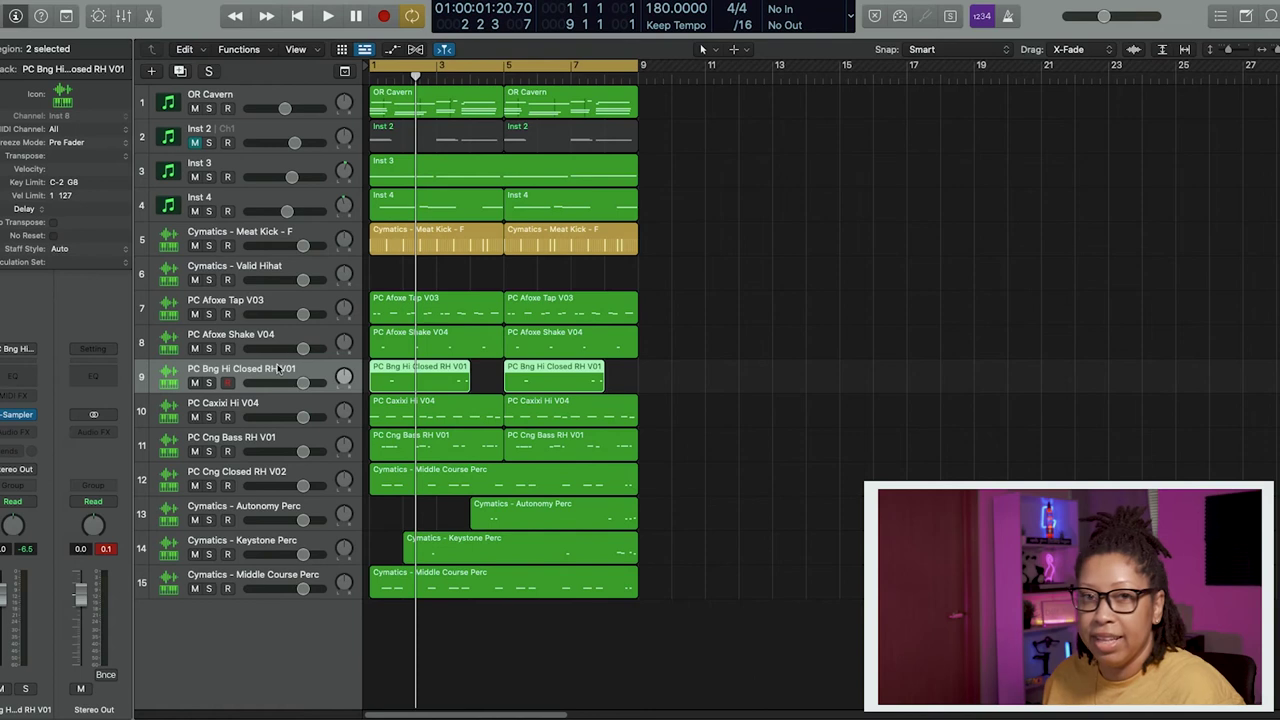
# - Create a pattern region at bar 1 on the Cymatics - Valid Hihat track and place hits on steps 1 and 5
pyautogui.click(283, 262)
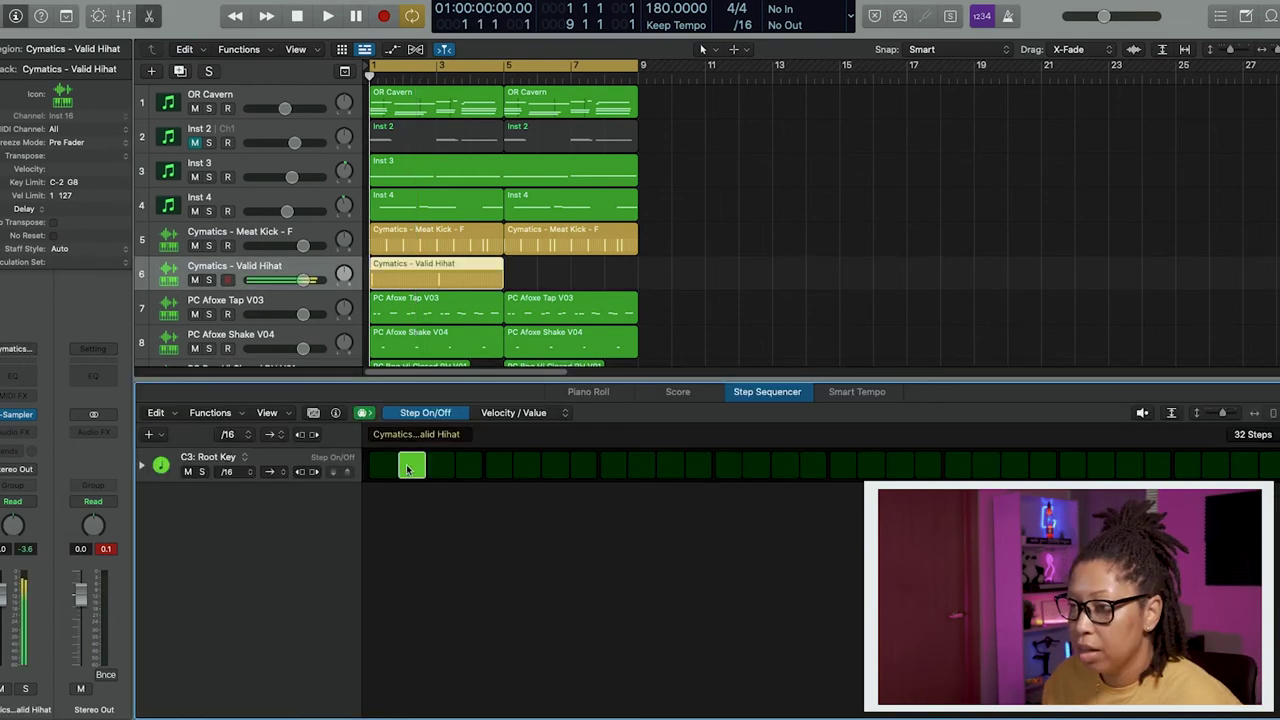
pyautogui.press('space')
pyautogui.click(468, 465)
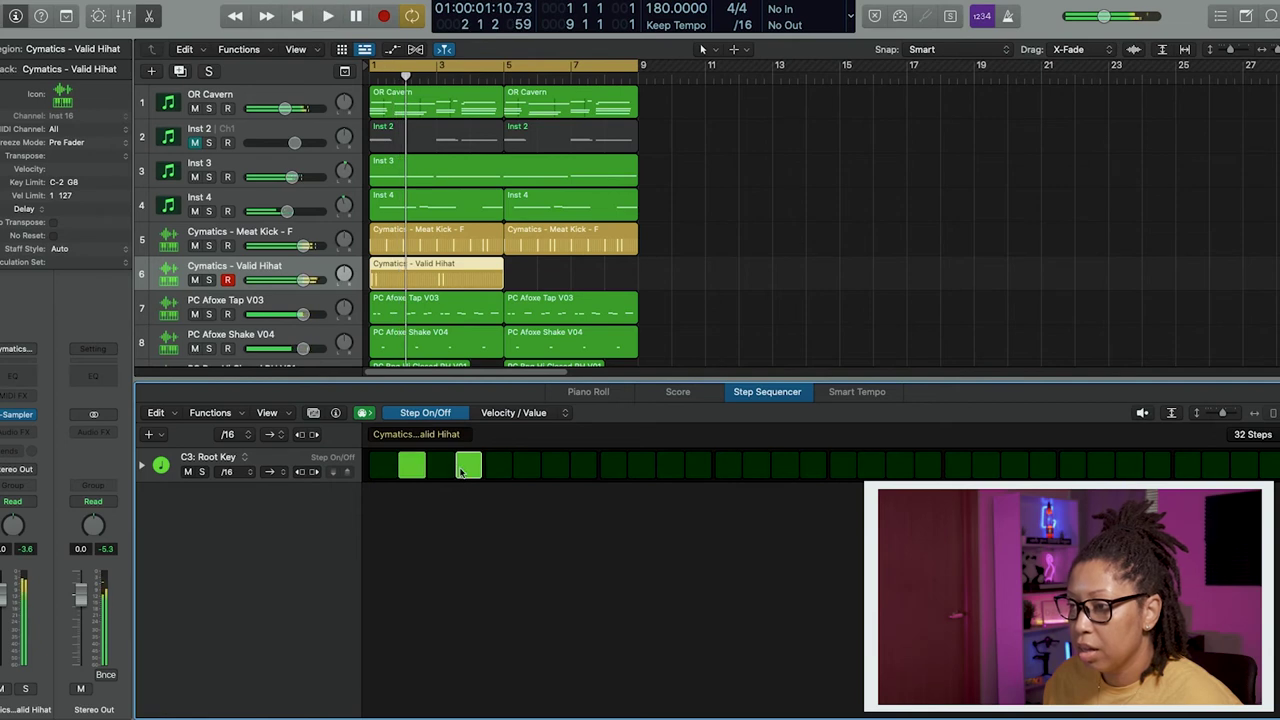
pyautogui.click(393, 466)
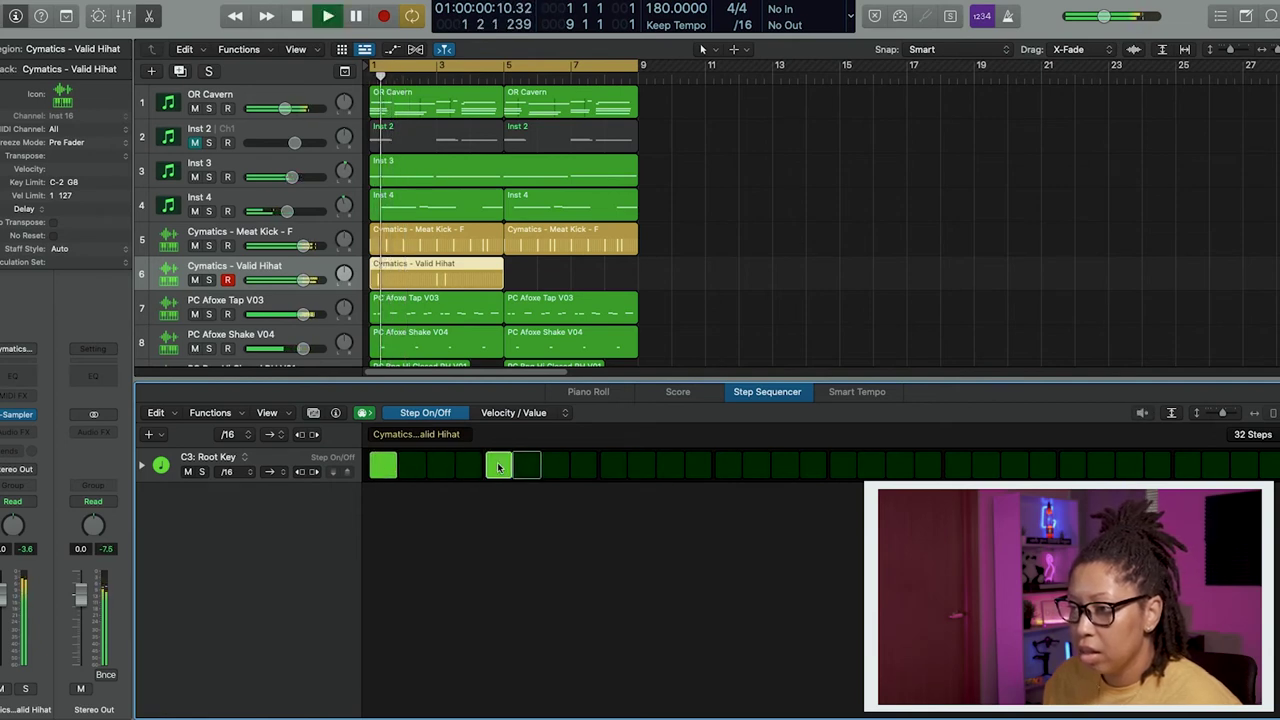
# - Add hi-hat hits on steps 9, 13 and 15 of the Valid Hihat pattern and play it with the beat
pyautogui.click(621, 477)
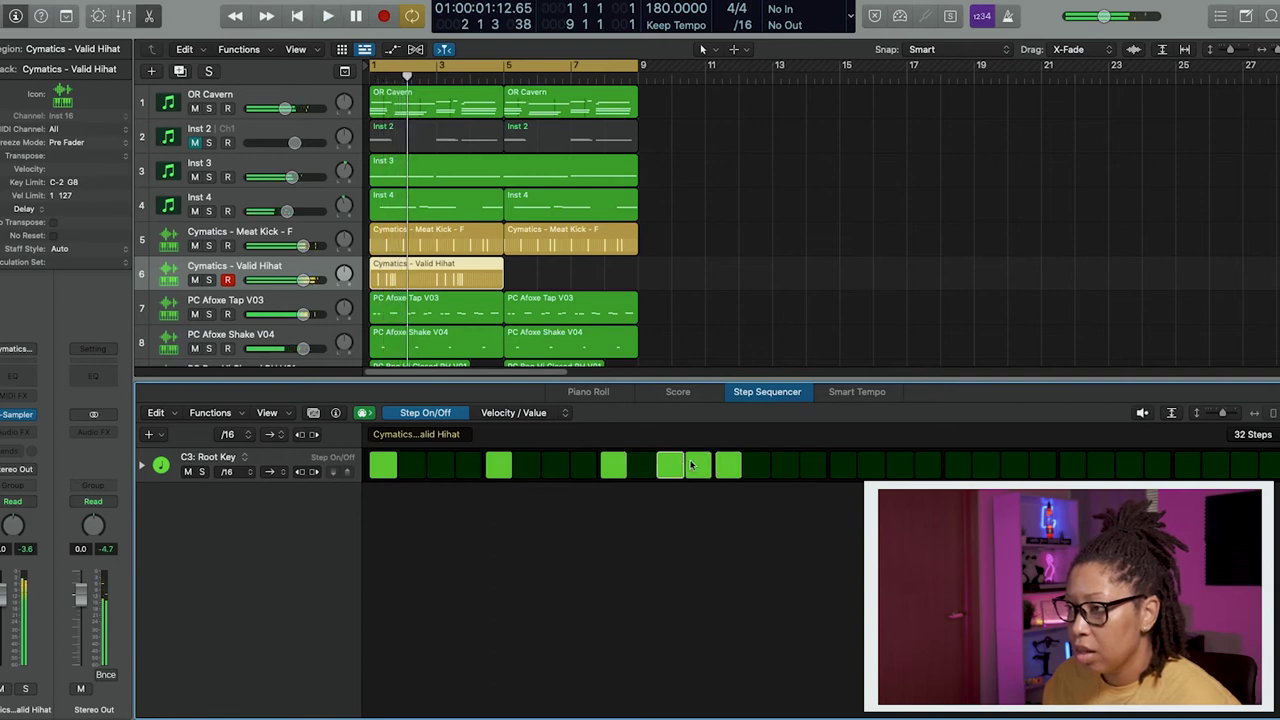
pyautogui.click(752, 465)
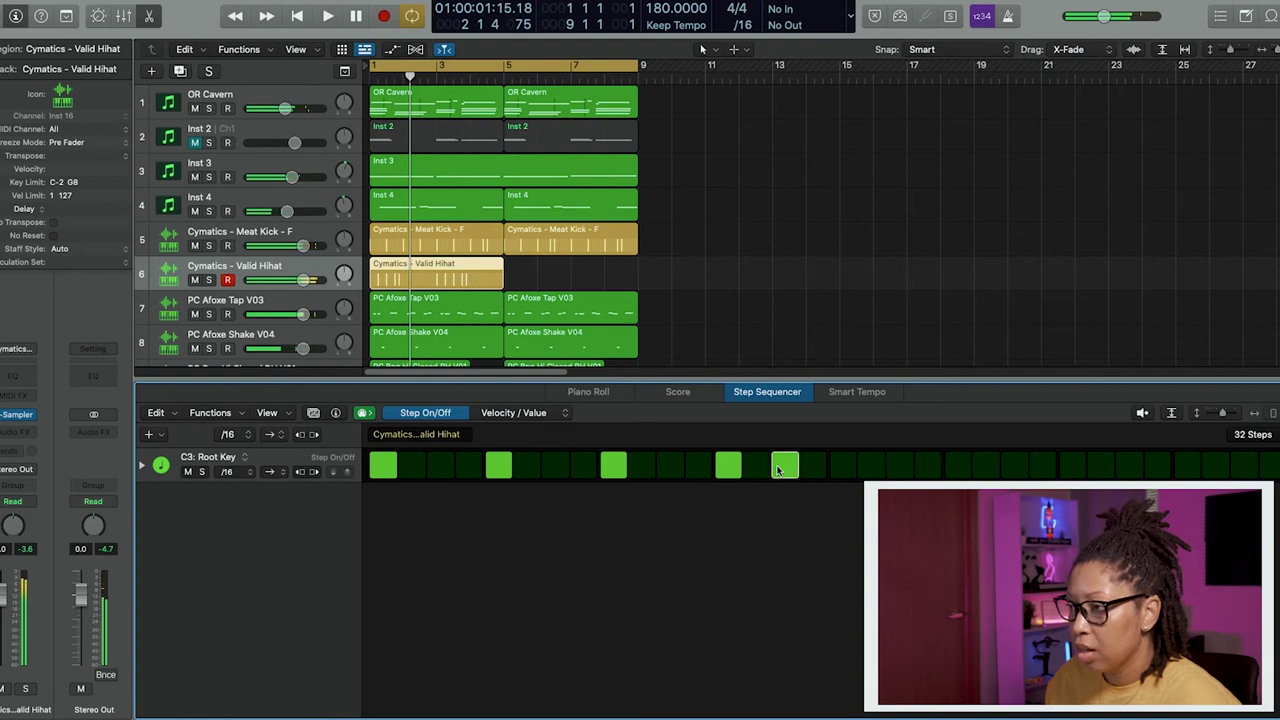
pyautogui.press('space')
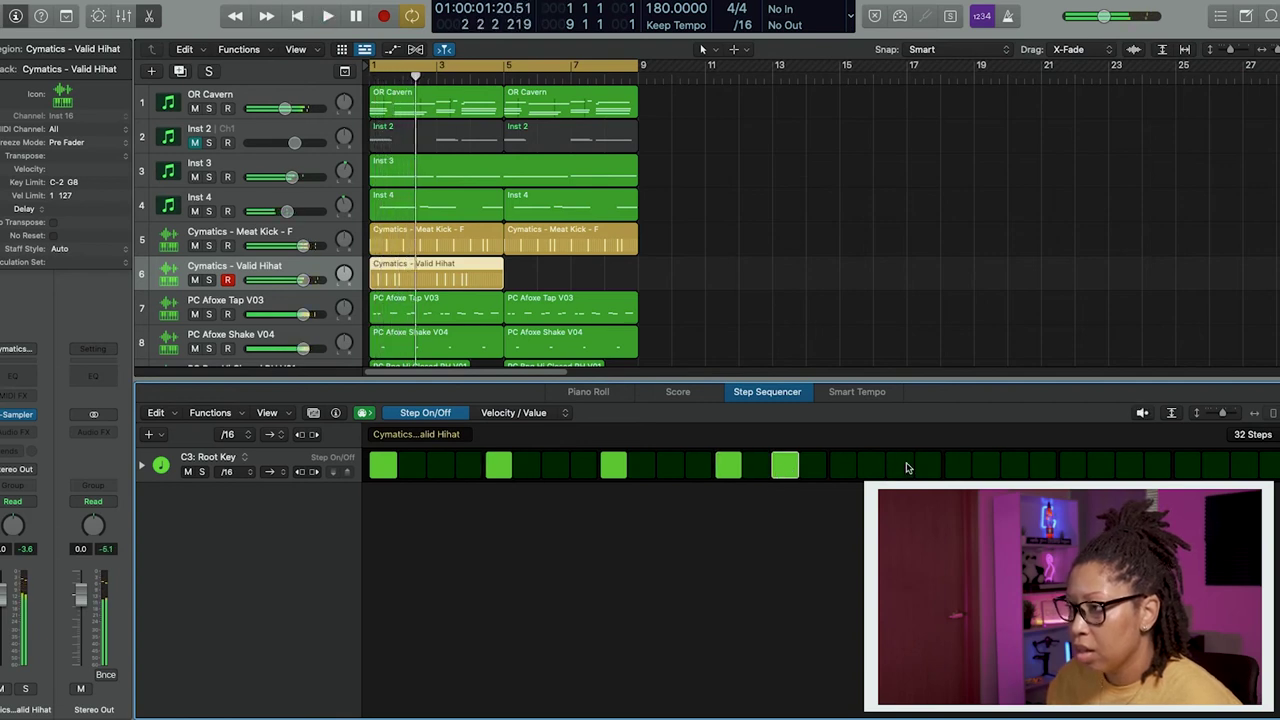
pyautogui.press('space')
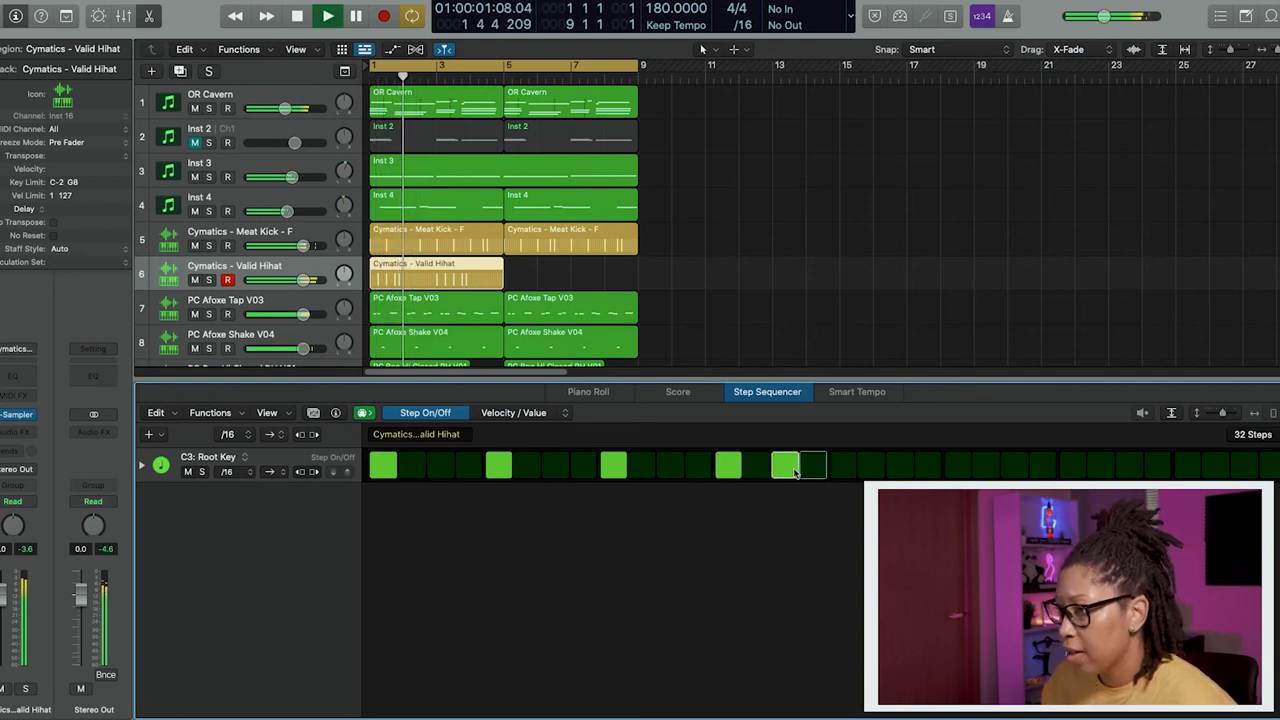
# - Add hi-hat hits on steps 17, 19, 23, 27, 31 and 32, and repeat the Valid Hihat pattern at bar 5
pyautogui.press('space')
pyautogui.click(900, 466)
pyautogui.press('space')
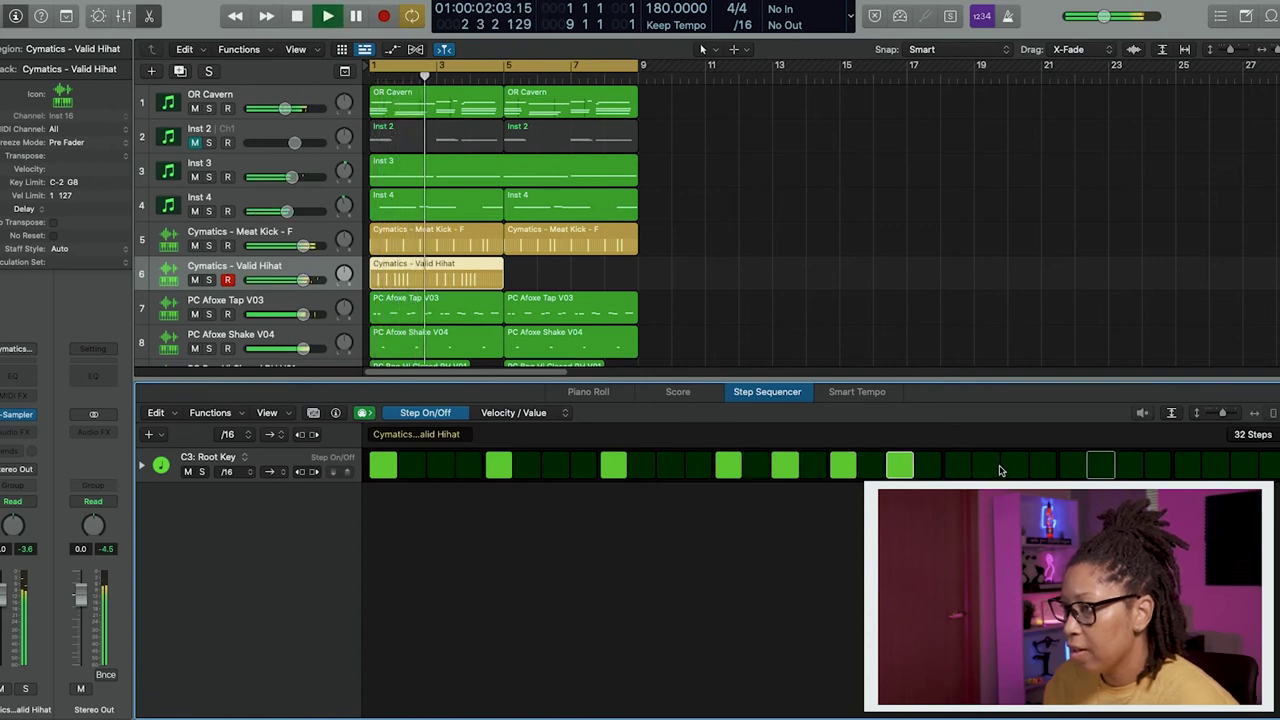
pyautogui.press('space')
pyautogui.press('space')
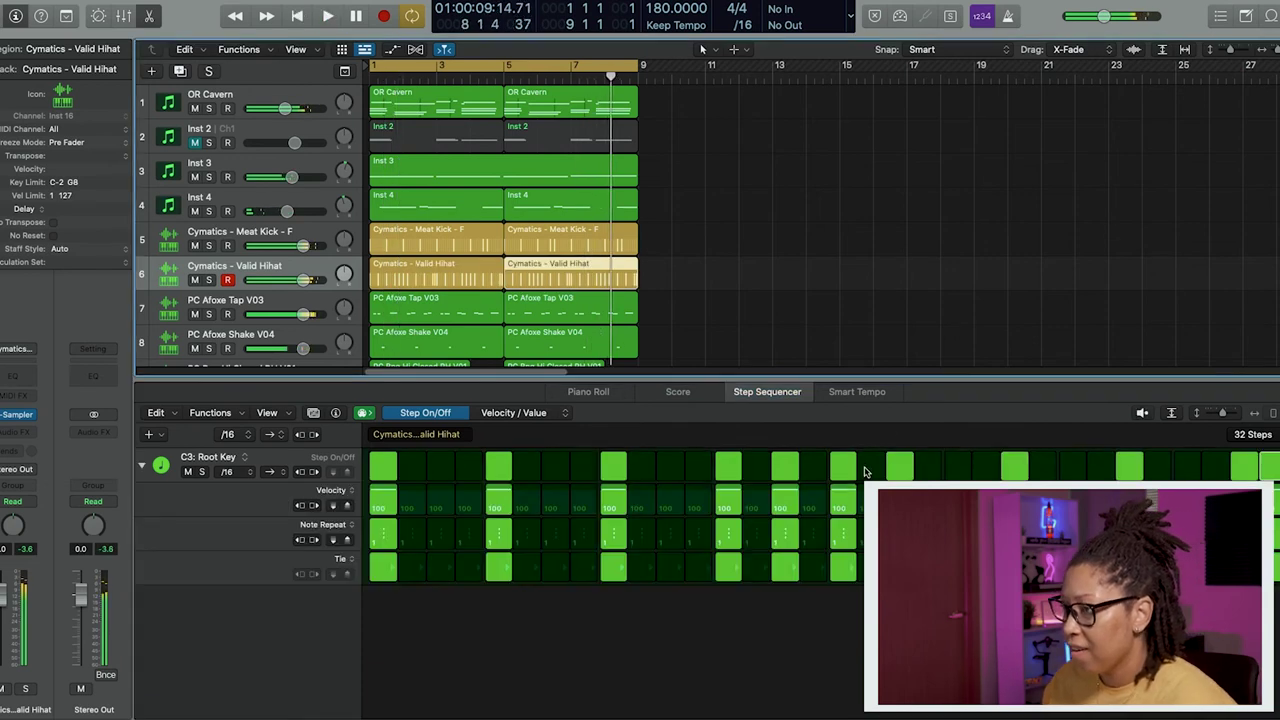
pyautogui.press('space')
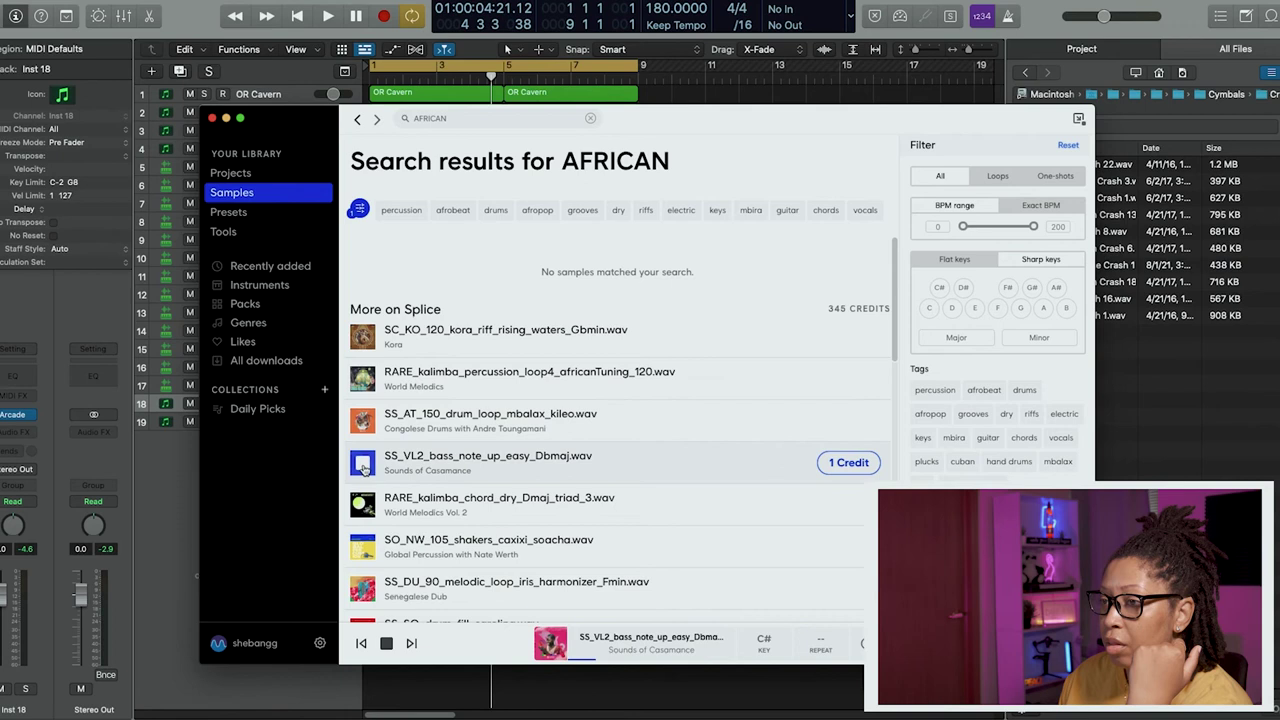
# - Switch to Splice and audition the suggested samples for AFRICAN, from RARE_kalimba_chord_dry_Dmaj_triad_3 through SS_AP_159_bass_electric_freshpepper_diminished_Dmaj
pyautogui.click(363, 504)
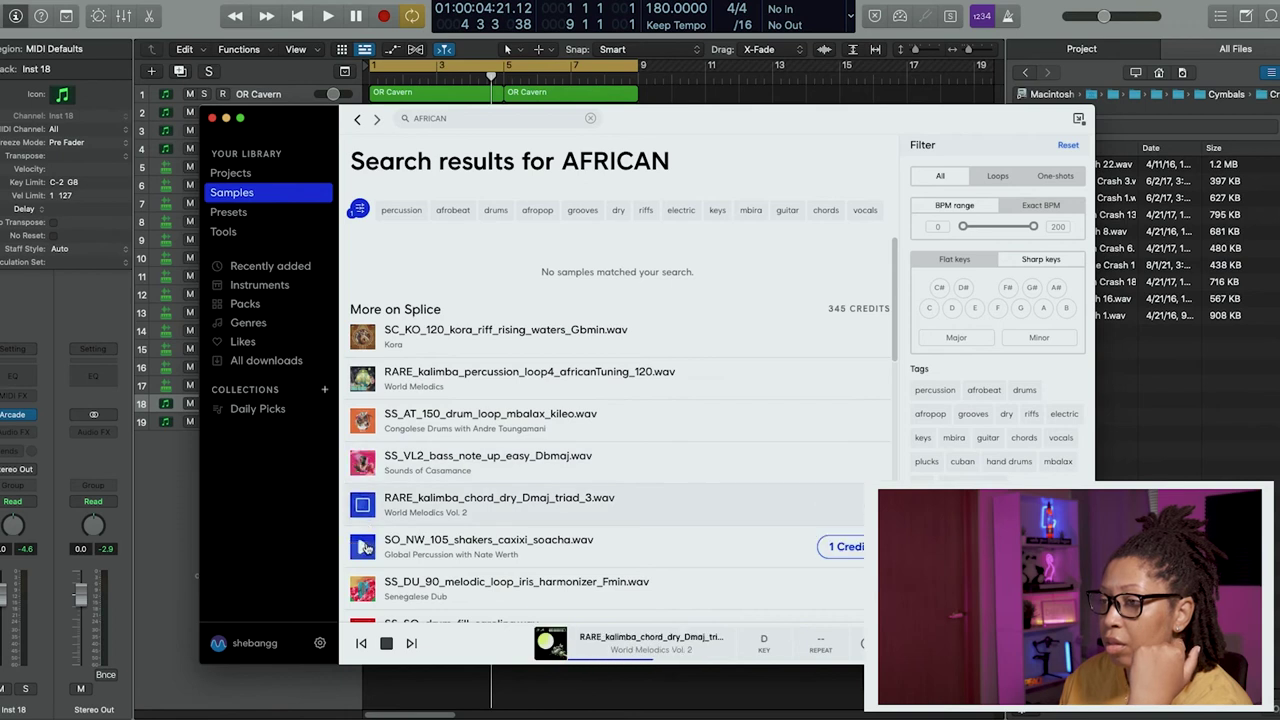
pyautogui.click(363, 546)
pyautogui.click(363, 588)
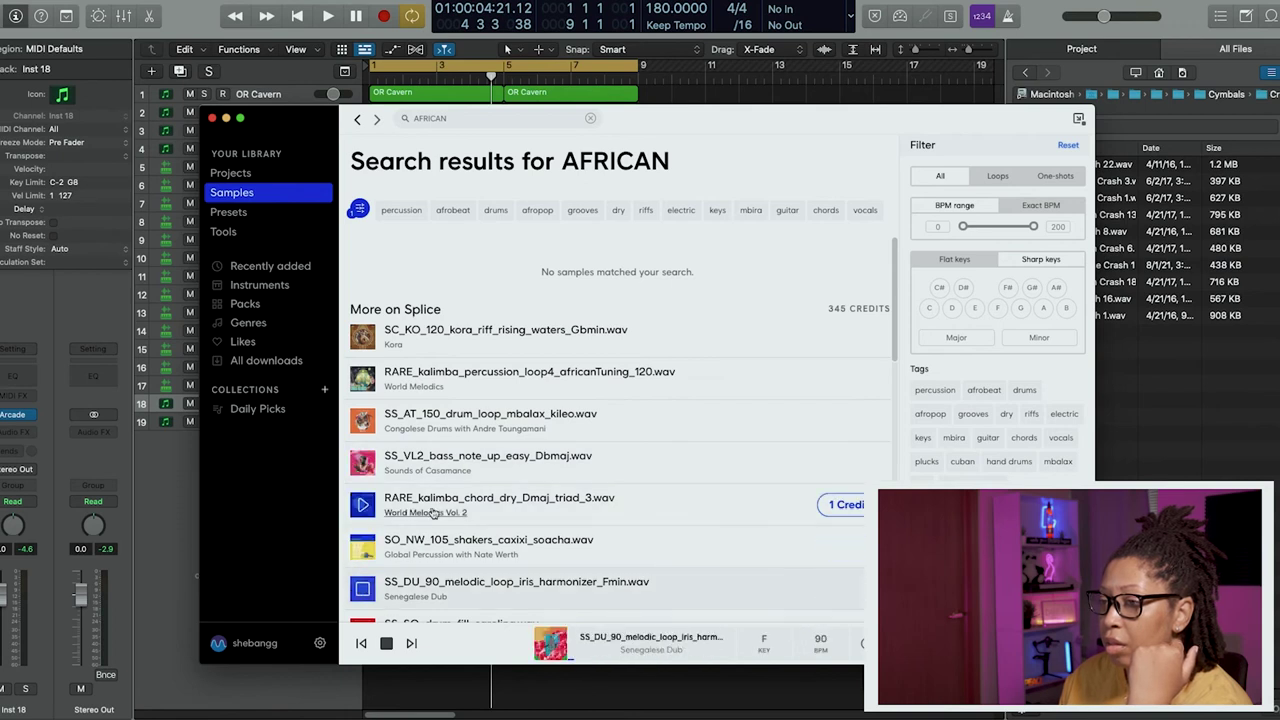
pyautogui.scroll(-5, 370, 500)
pyautogui.click(363, 479)
pyautogui.click(363, 521)
pyautogui.click(362, 563)
pyautogui.click(363, 605)
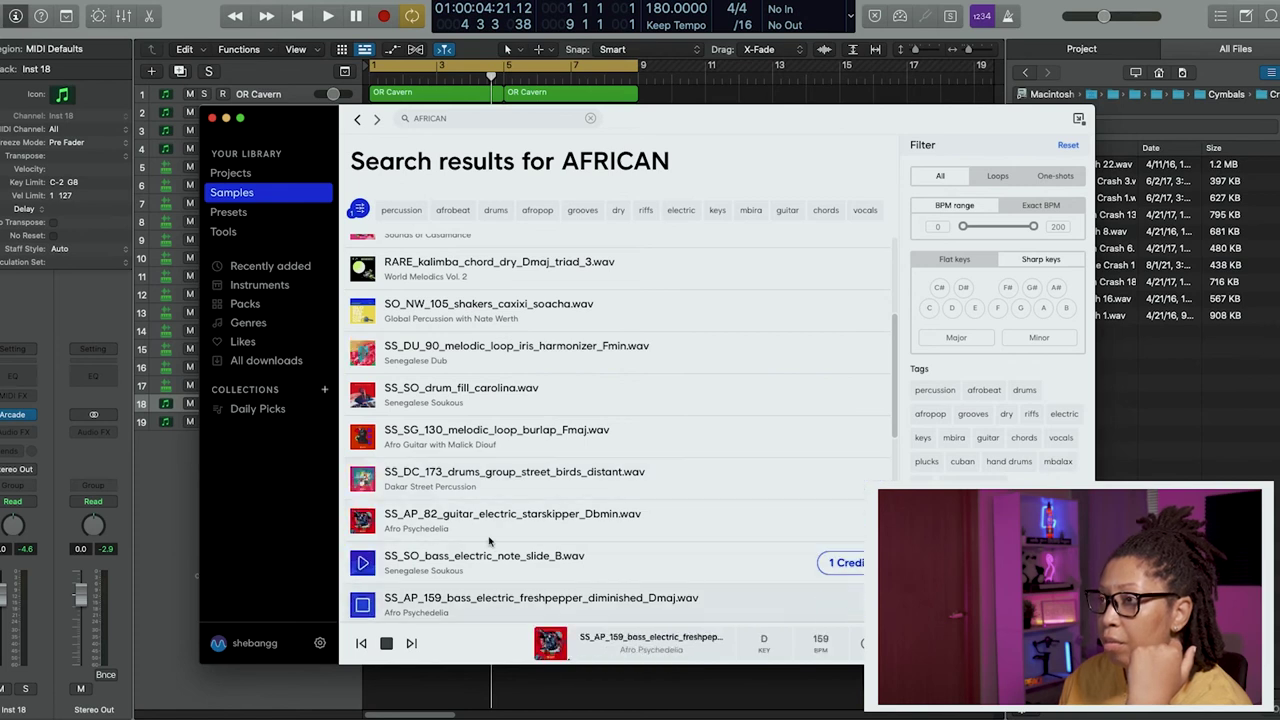